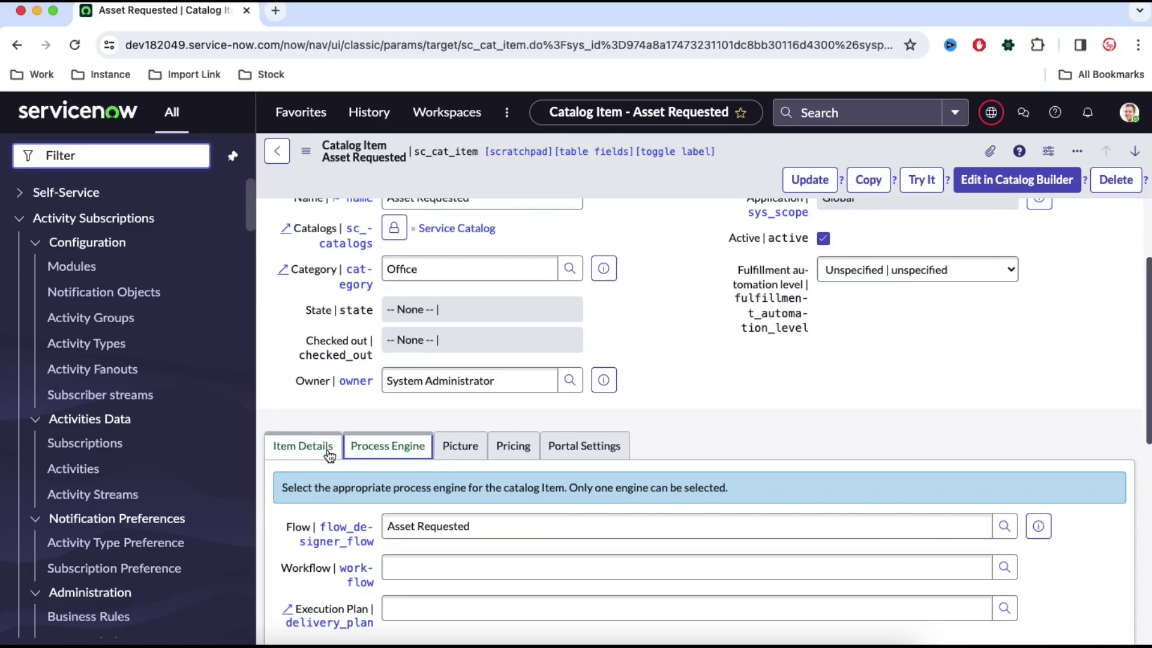
Preview the Asset Requested catalog item and examine the choices offered for Asset Type and Manufacture
{"action": "left_click", "coordinate": [911, 187]}
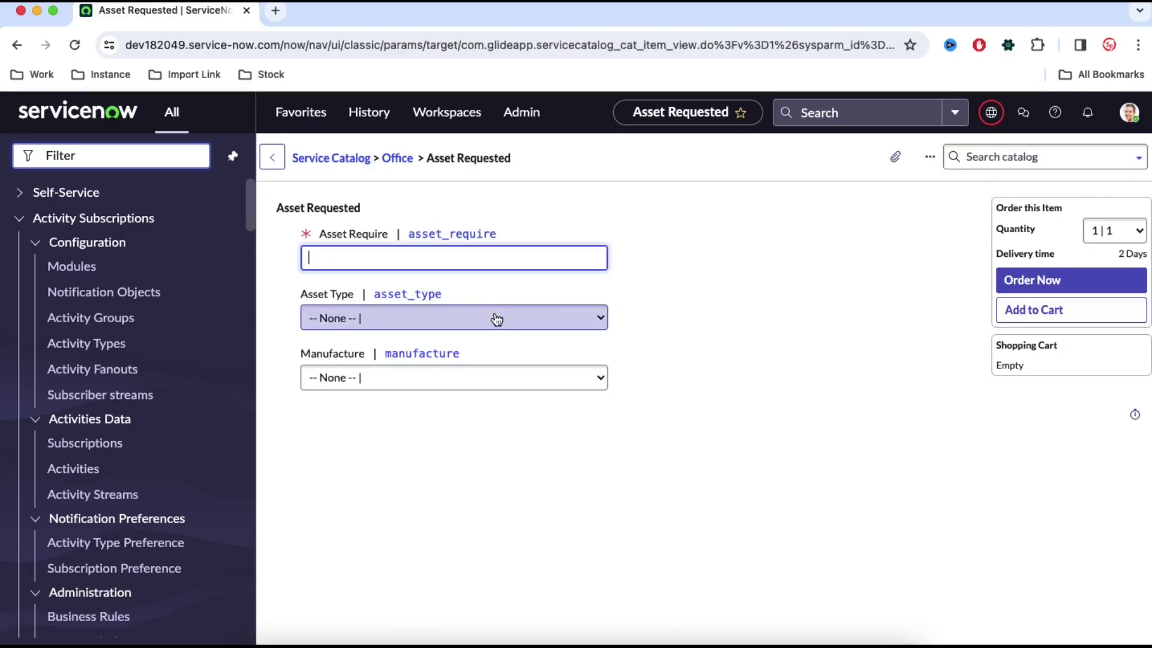
{"action": "left_click", "coordinate": [496, 319]}
{"action": "left_click", "coordinate": [673, 351]}
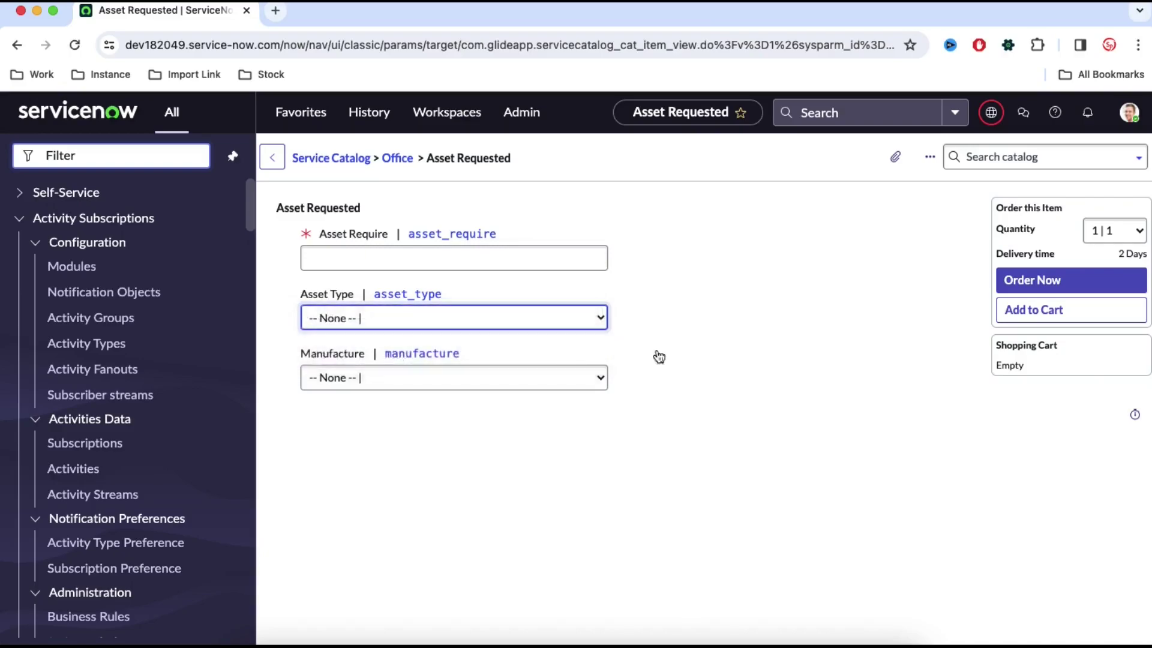
{"action": "left_click", "coordinate": [543, 378]}
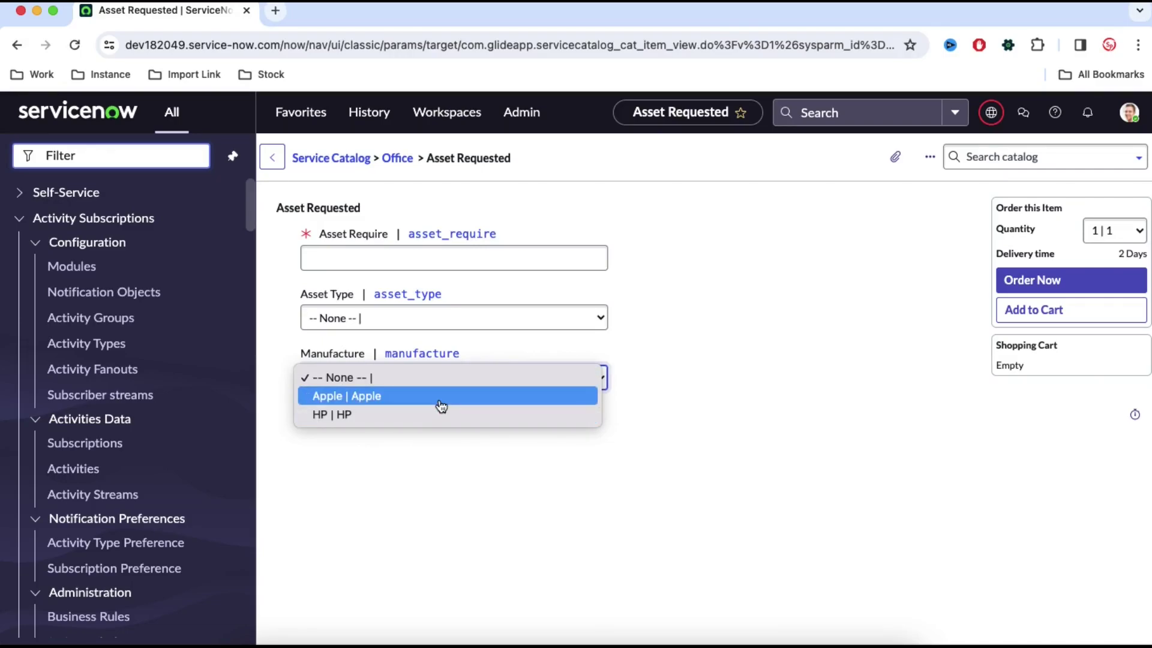
{"action": "left_click", "coordinate": [478, 488]}
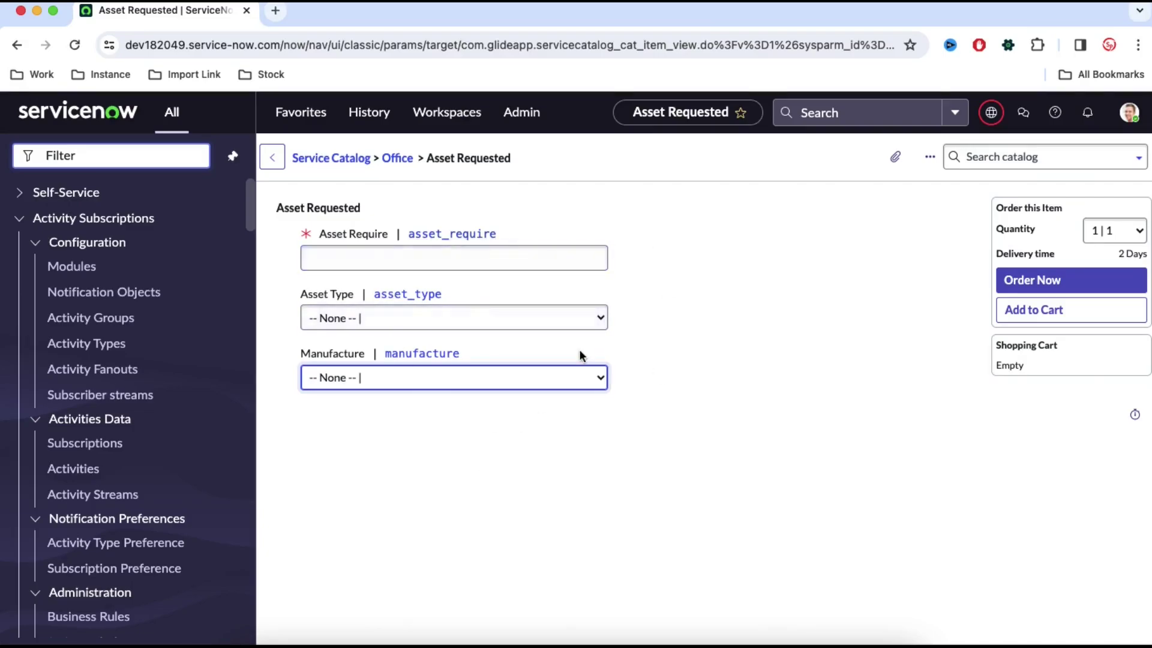
{"action": "left_click", "coordinate": [379, 389]}
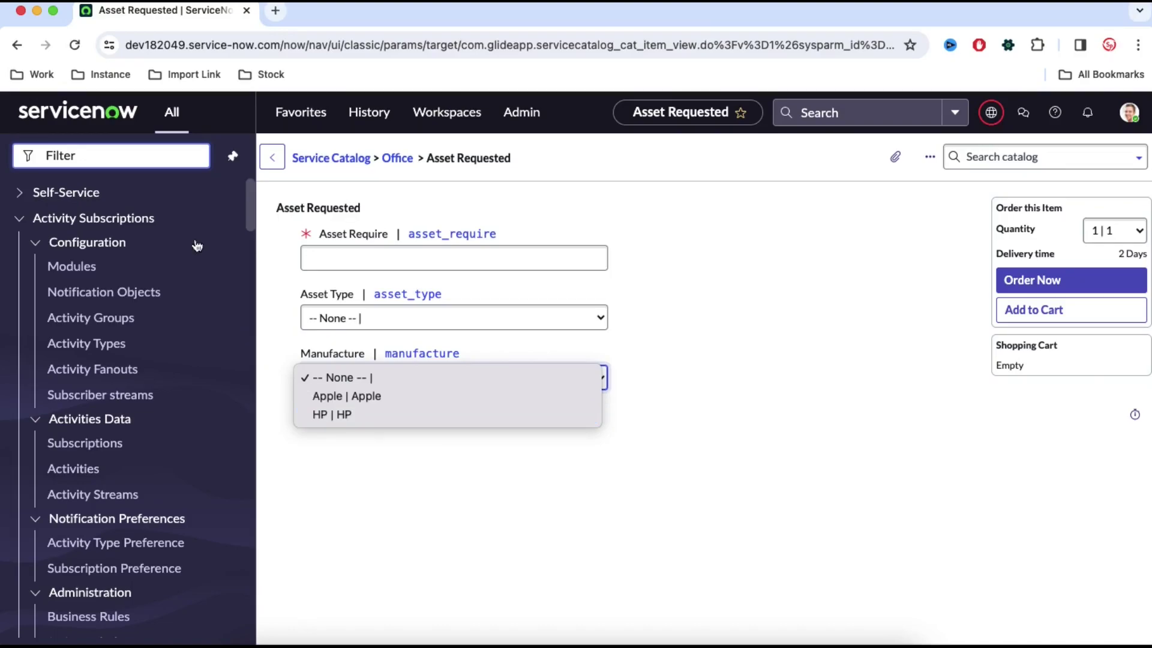
Find Flow Designer, open the Asset Requested flow in it and review the flow's actions
{"action": "left_click", "coordinate": [175, 161]}
{"action": "type", "text": "flow de"}
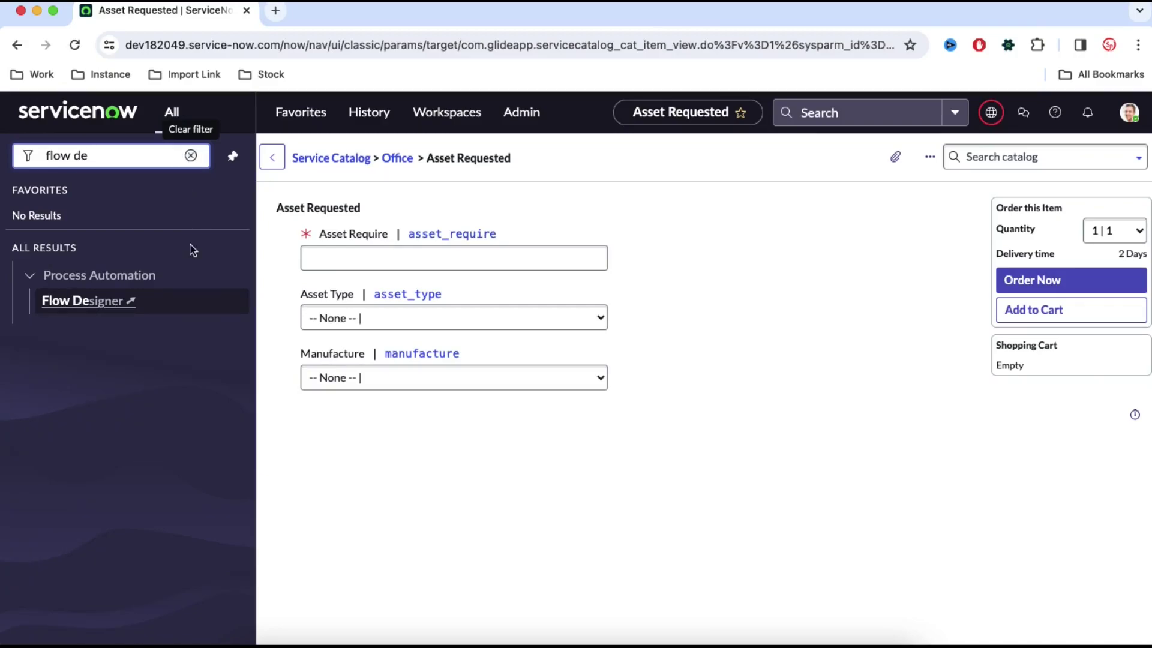
{"action": "left_click", "coordinate": [120, 300]}
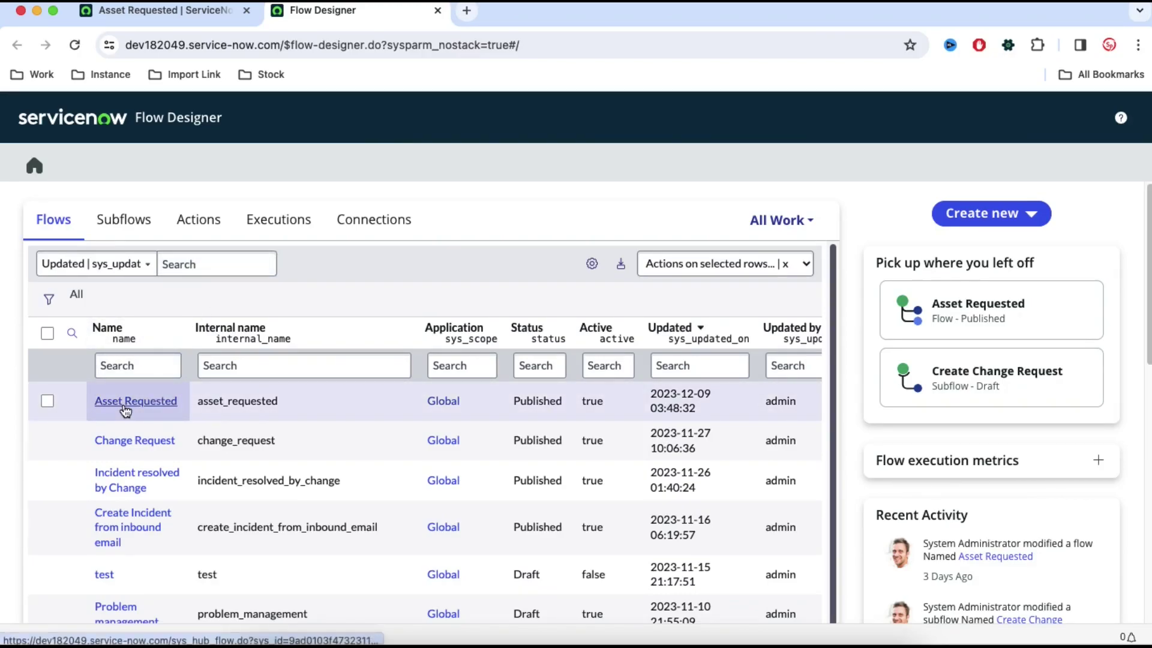
{"action": "left_click", "coordinate": [120, 408]}
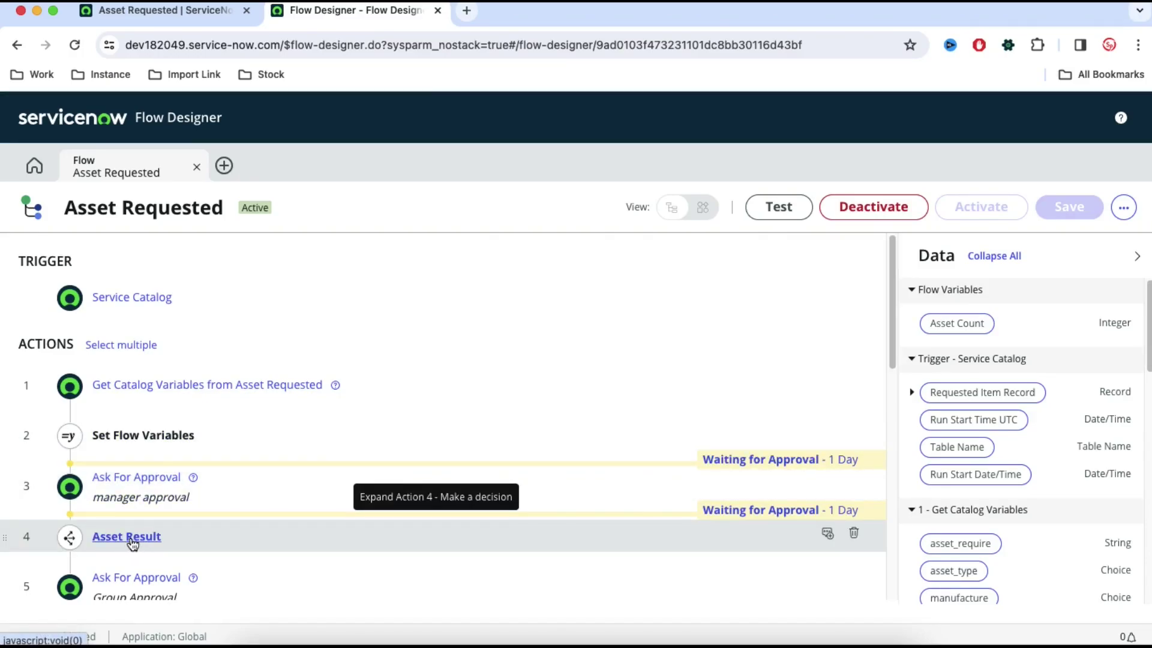
{"action": "scroll", "coordinate": [132, 543], "scroll_direction": "down", "scroll_amount": 5}
{"action": "scroll", "coordinate": [131, 525], "scroll_direction": "up", "scroll_amount": 2}
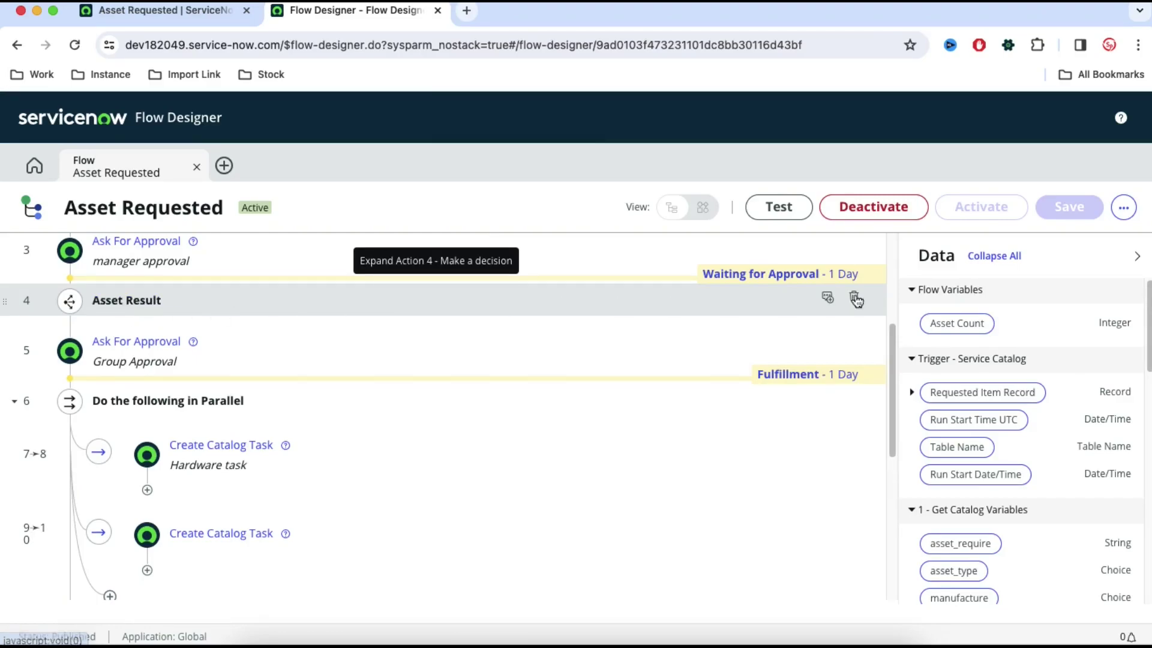
{"action": "scroll", "coordinate": [892, 335], "scroll_direction": "up", "scroll_amount": 1}
{"action": "scroll", "coordinate": [892, 335], "scroll_direction": "up", "scroll_amount": 3}
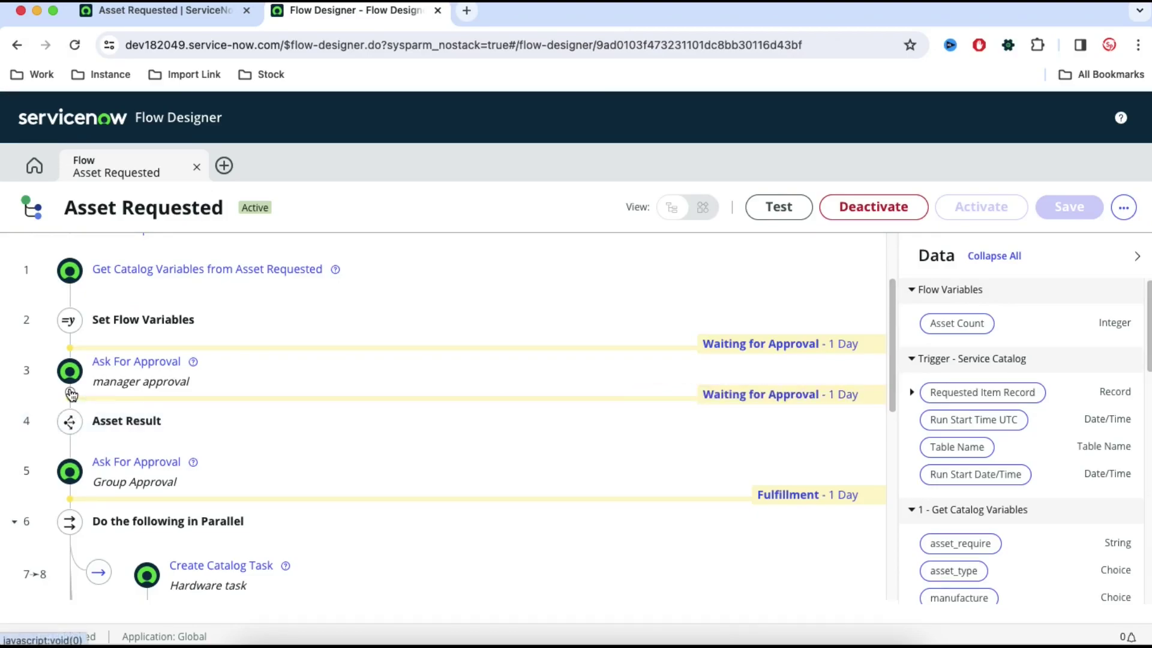
{"action": "left_click", "coordinate": [70, 398]}
{"action": "left_click", "coordinate": [357, 415]}
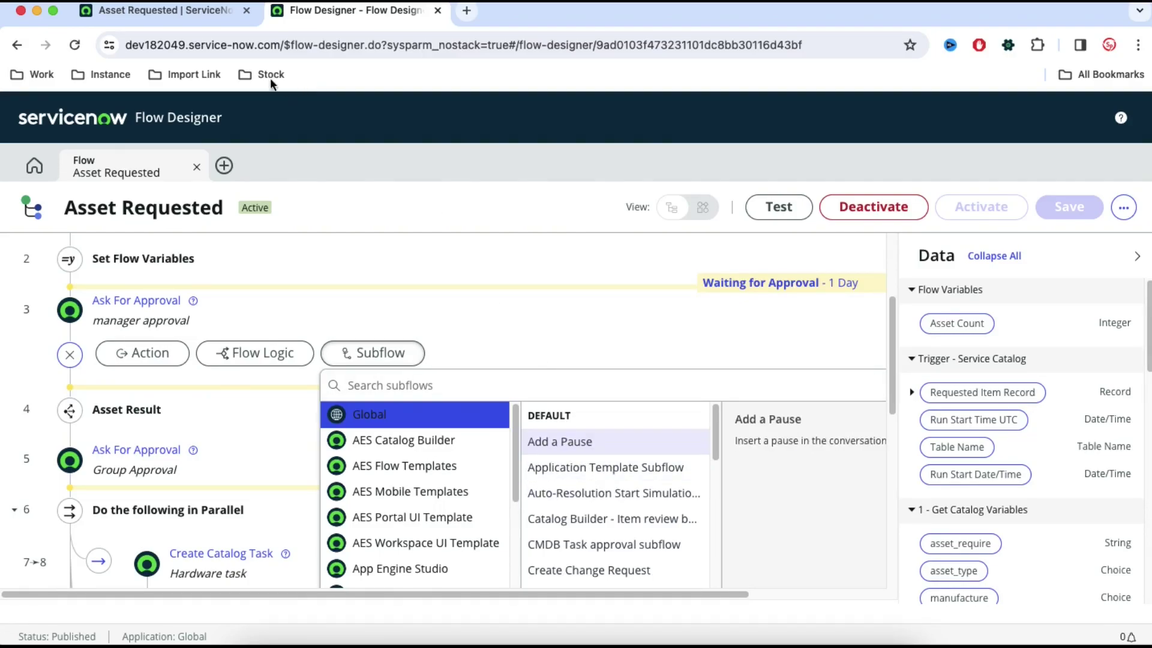
{"action": "left_click", "coordinate": [159, 11]}
{"action": "left_click", "coordinate": [349, 378]}
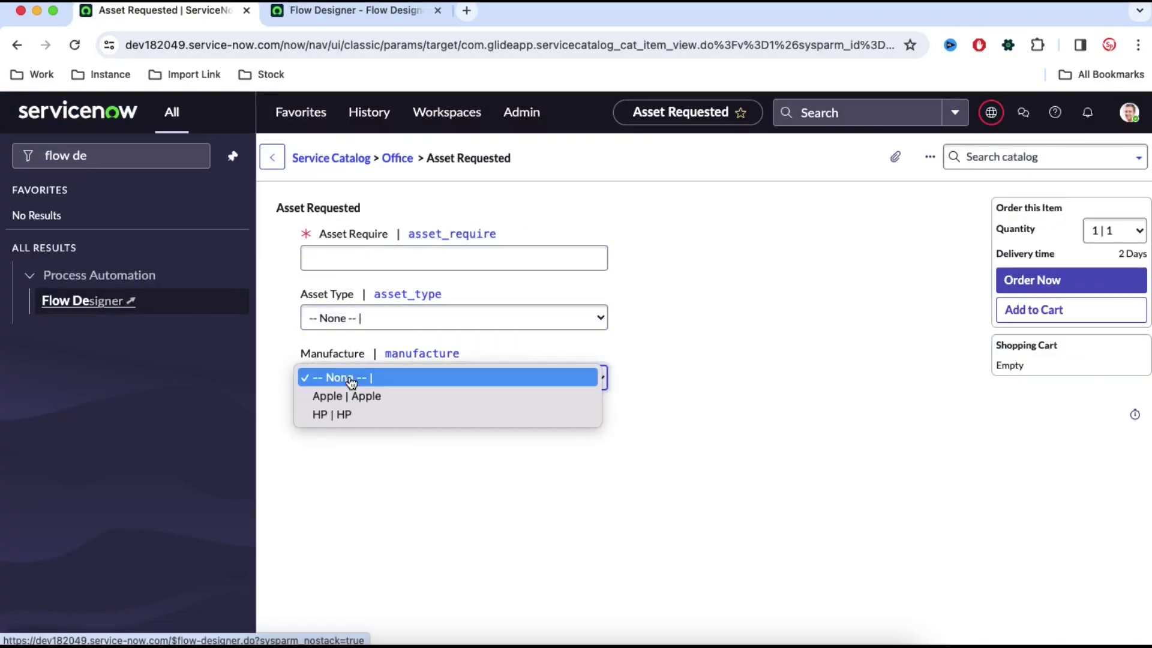
{"action": "left_click", "coordinate": [355, 8]}
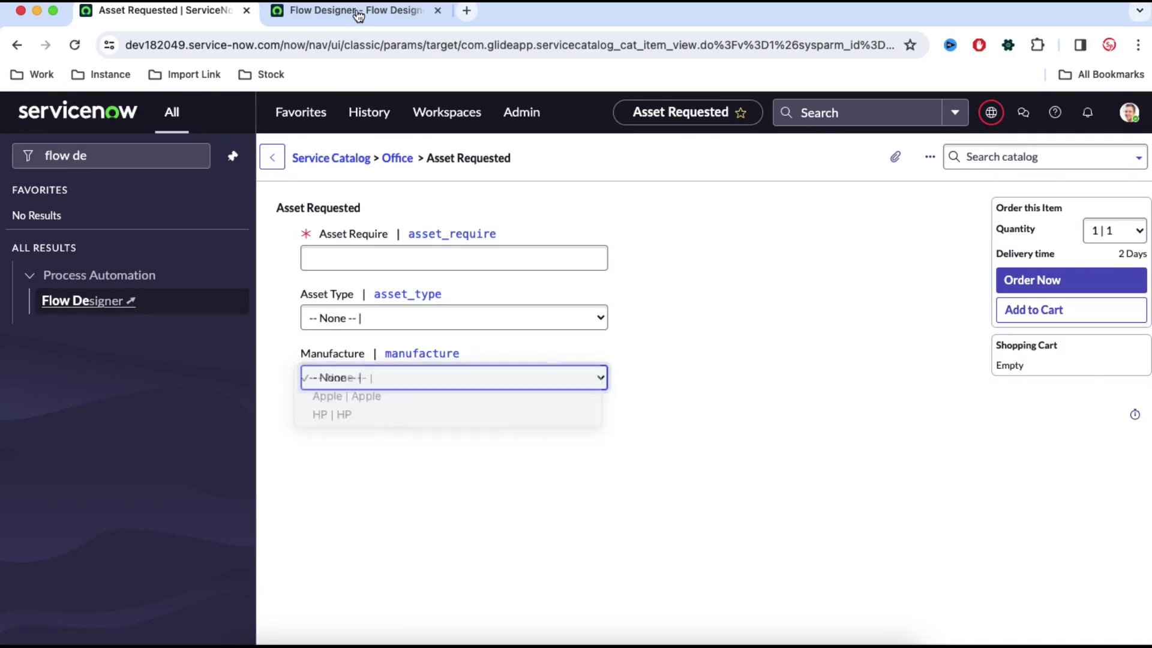
{"action": "left_click", "coordinate": [355, 8]}
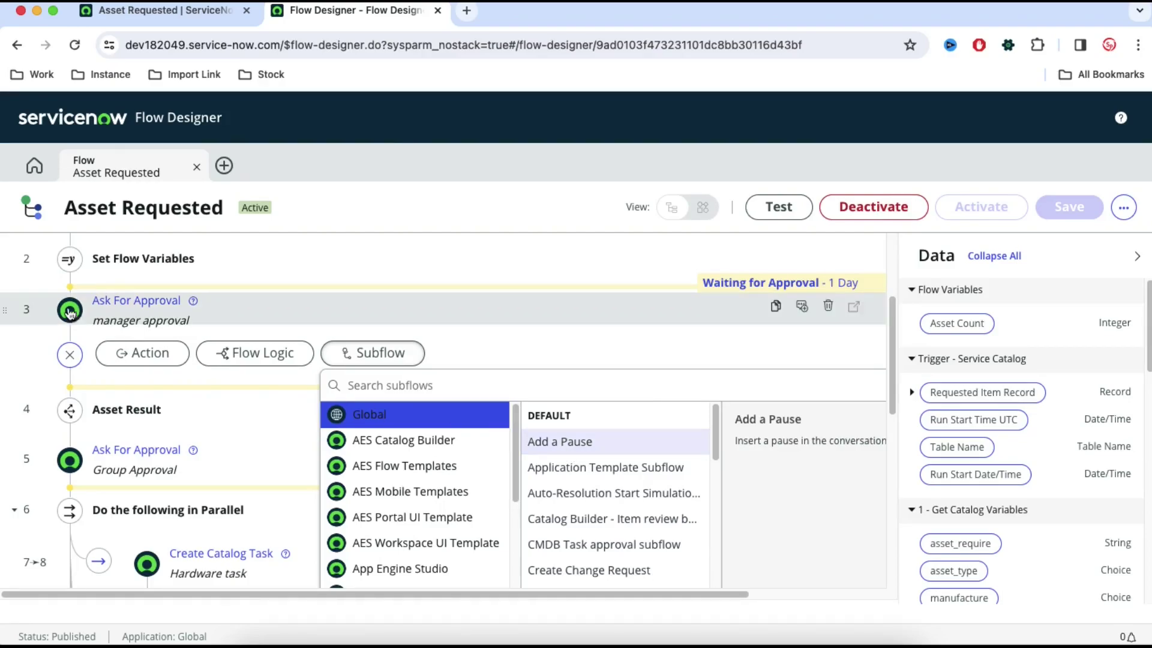
{"action": "scroll", "coordinate": [894, 311], "scroll_direction": "up", "scroll_amount": 2}
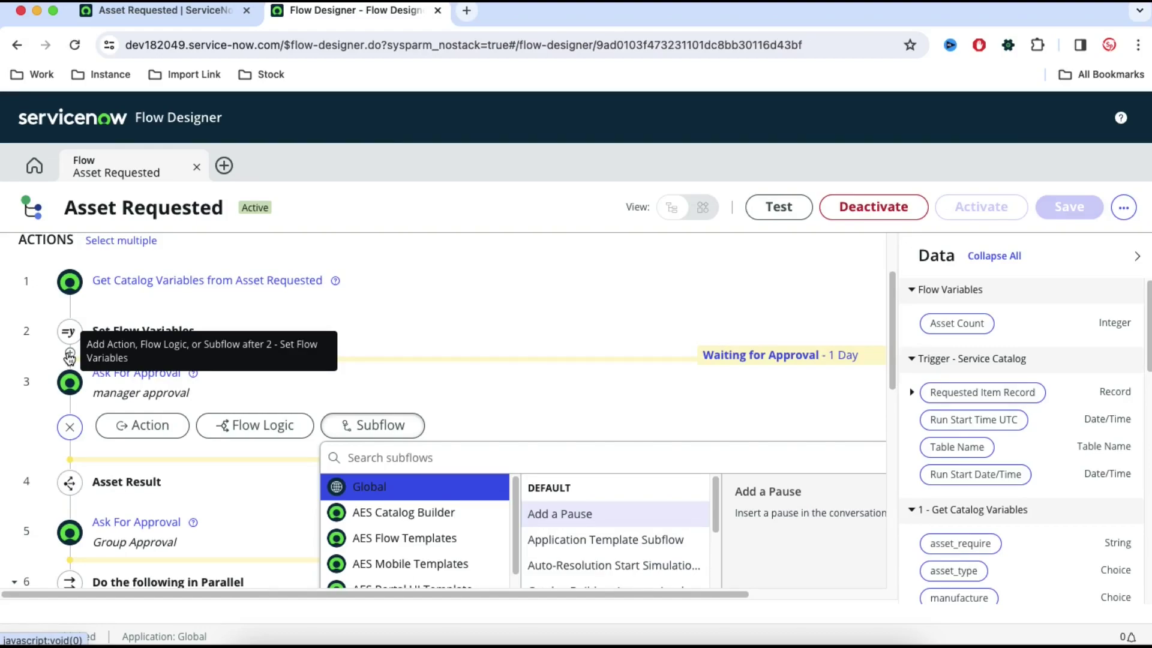
{"action": "left_click", "coordinate": [358, 162]}
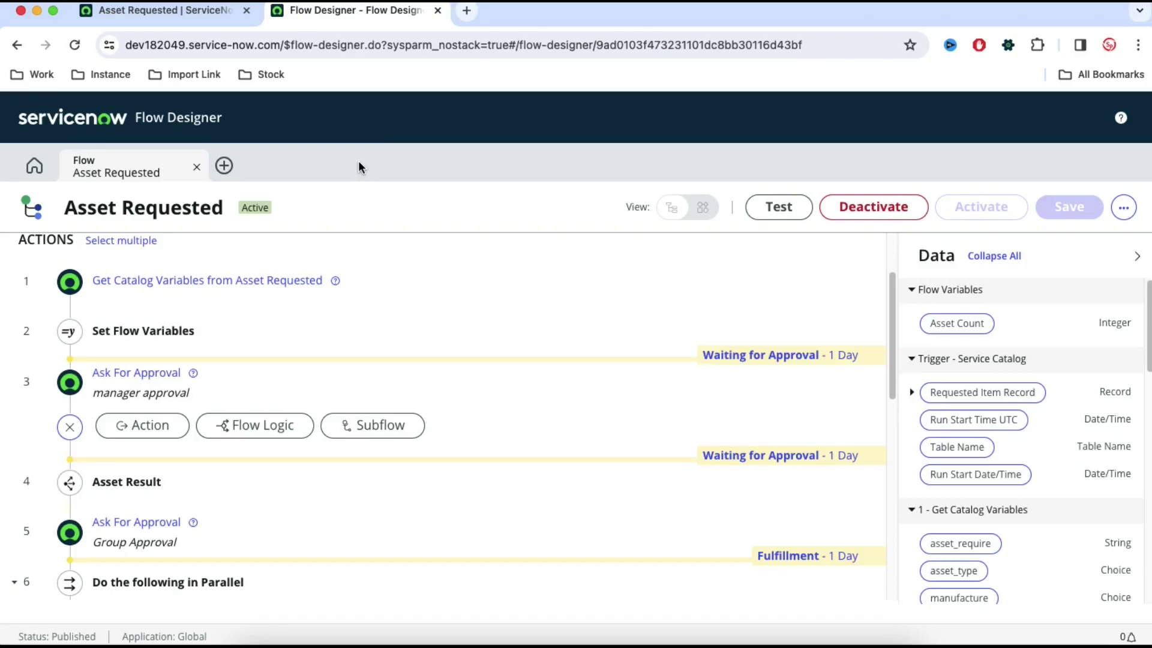
Create a subflow named "Template : Asset Requested" and add one new input to it
{"action": "left_click", "coordinate": [225, 167]}
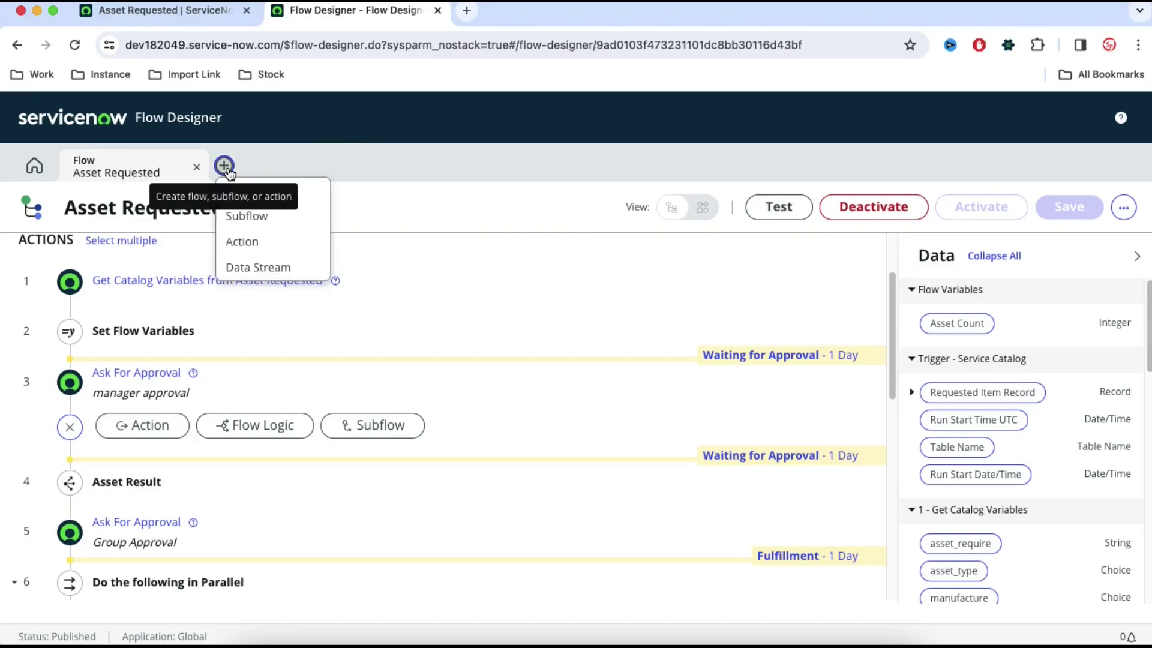
{"action": "left_click", "coordinate": [233, 216]}
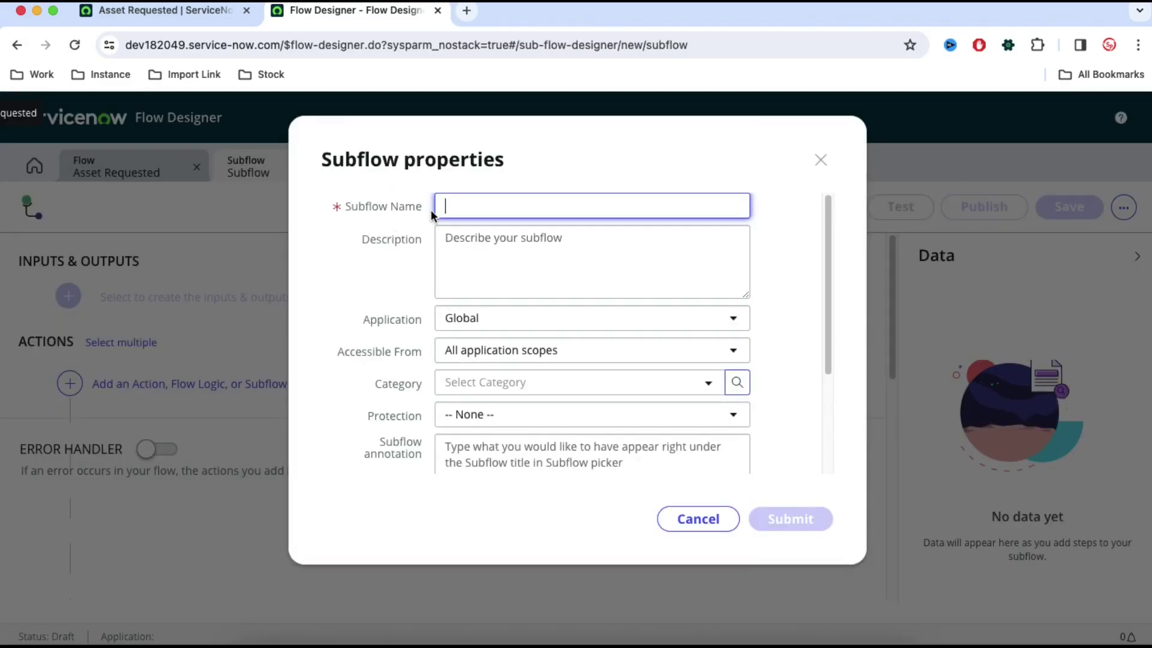
{"action": "type", "text": "Template : Asset Requested"}
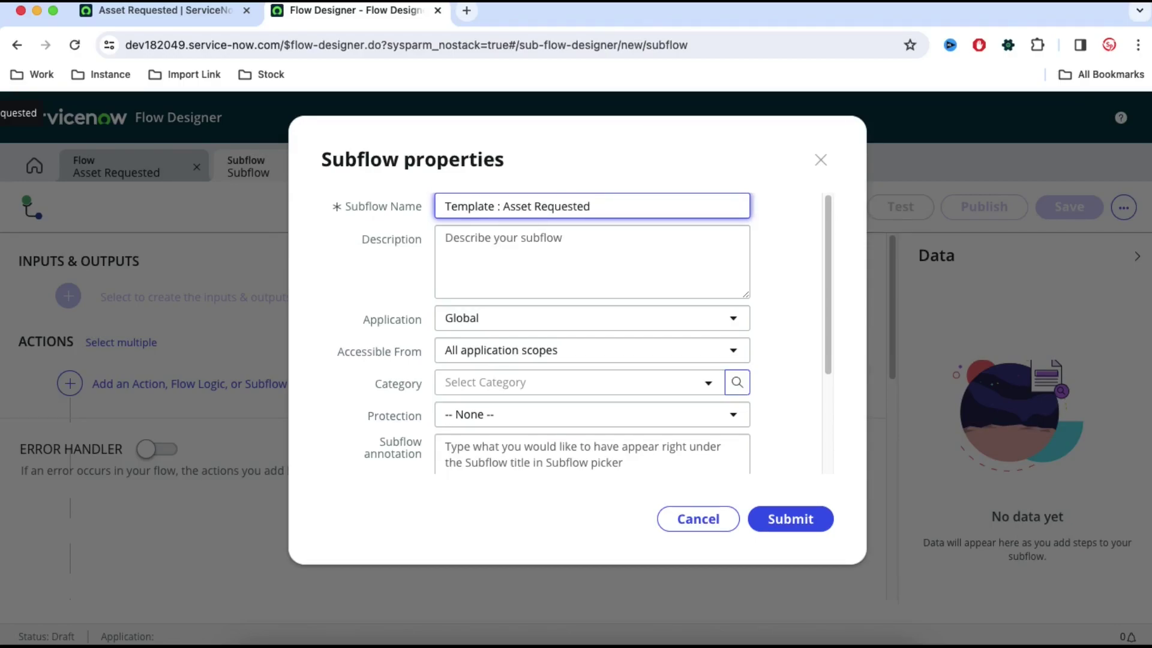
{"action": "left_click", "coordinate": [816, 520]}
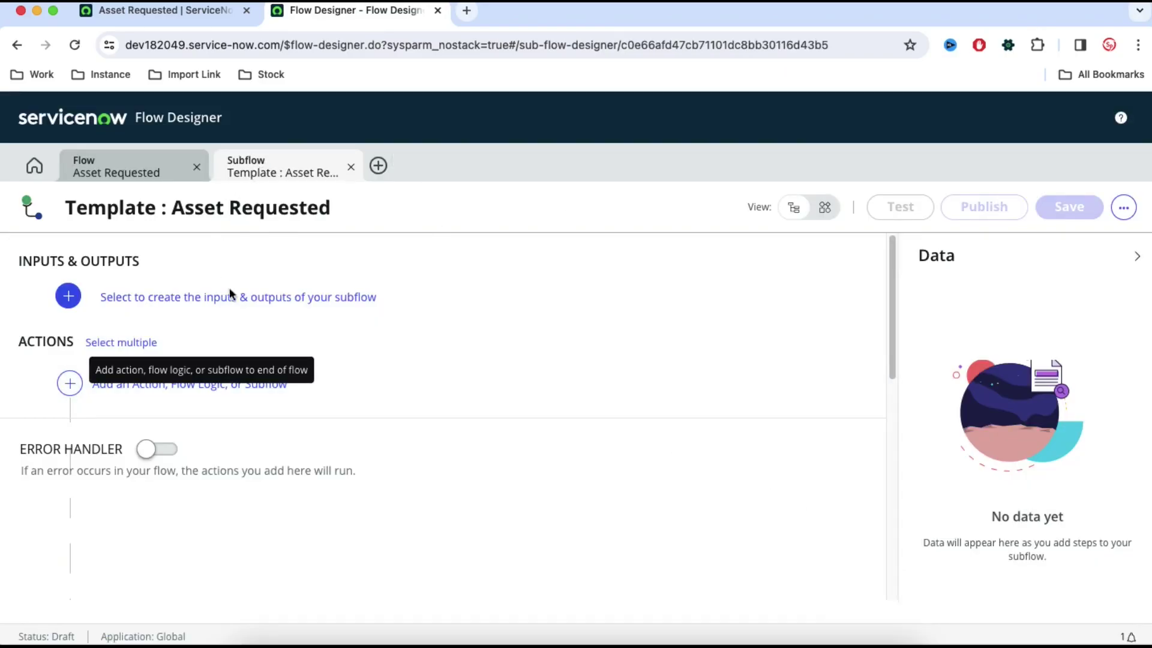
{"action": "left_click", "coordinate": [173, 298]}
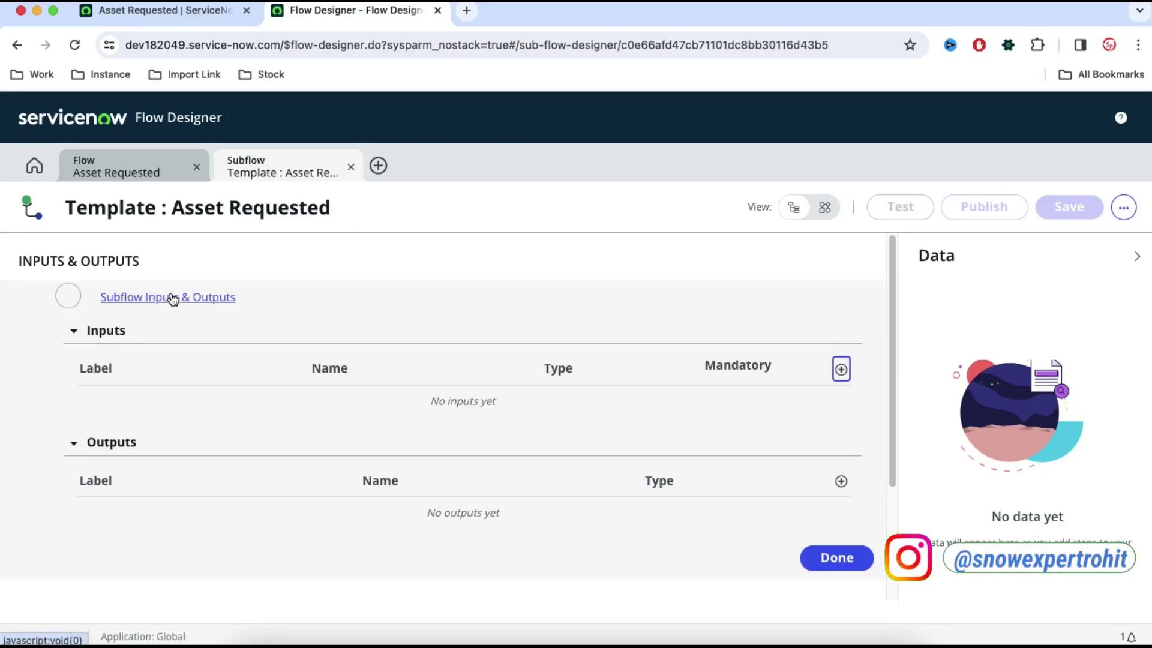
{"action": "left_click", "coordinate": [841, 369]}
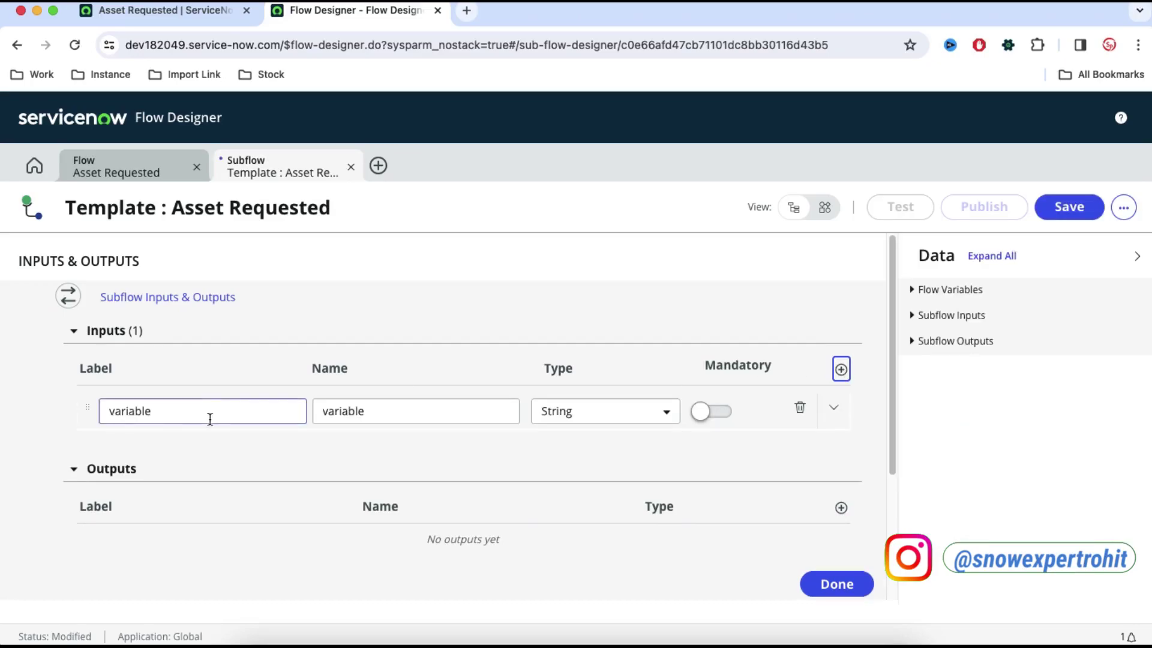
Review the Asset Requested flow's actions and copy the Asset Require label from the catalog item form for the subflow
{"action": "left_click", "coordinate": [146, 175]}
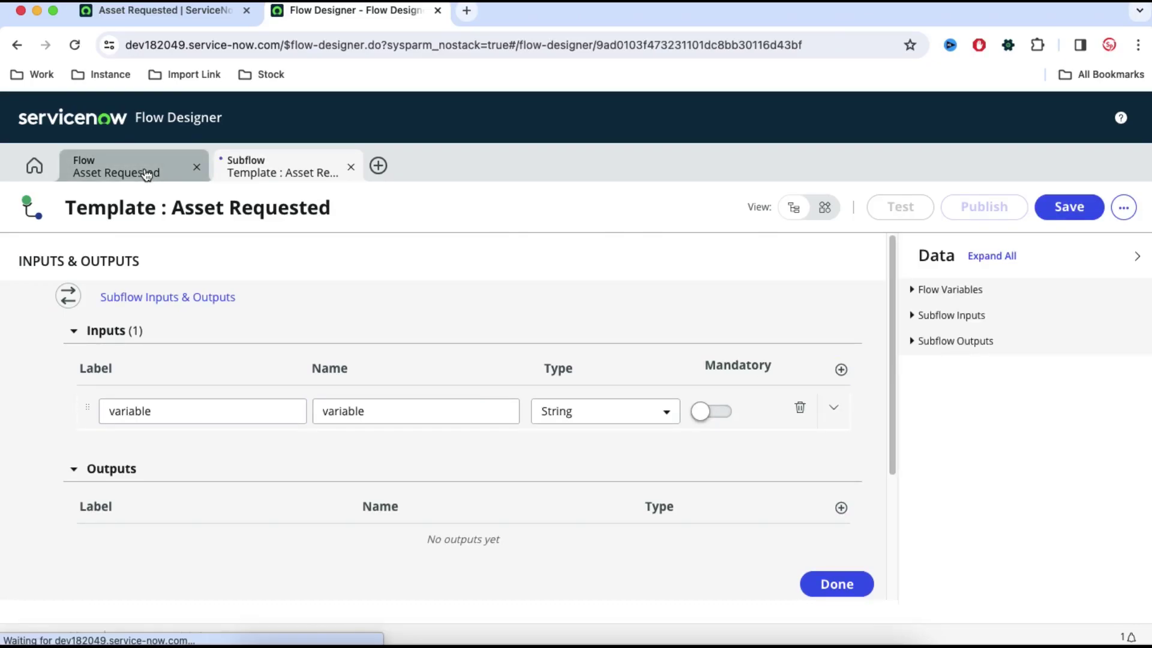
{"action": "scroll", "coordinate": [240, 336], "scroll_direction": "up", "scroll_amount": 5}
{"action": "scroll", "coordinate": [255, 336], "scroll_direction": "down", "scroll_amount": 5}
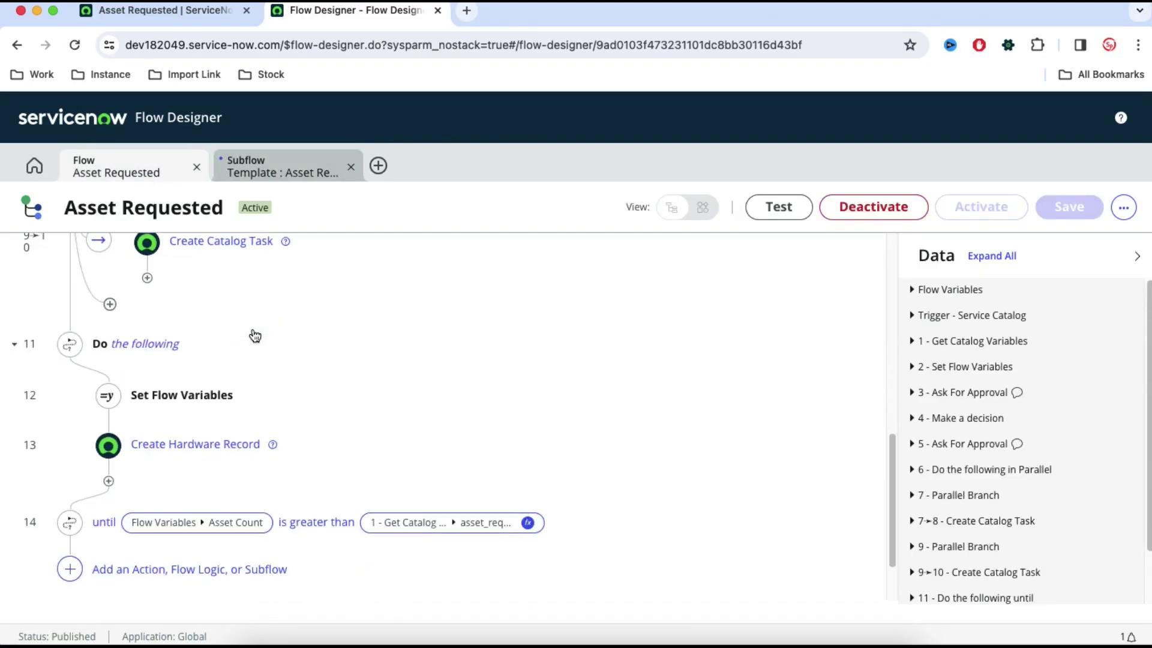
{"action": "scroll", "coordinate": [875, 370], "scroll_direction": "up", "scroll_amount": 2}
{"action": "scroll", "coordinate": [862, 287], "scroll_direction": "up", "scroll_amount": 5}
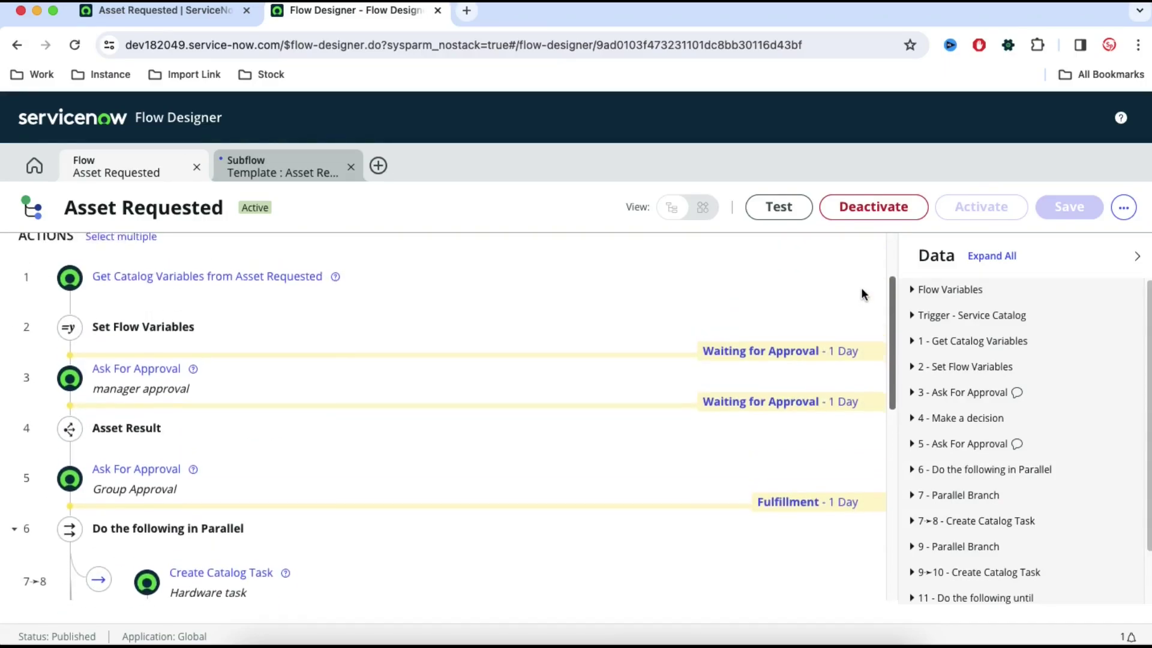
{"action": "left_click", "coordinate": [199, 9]}
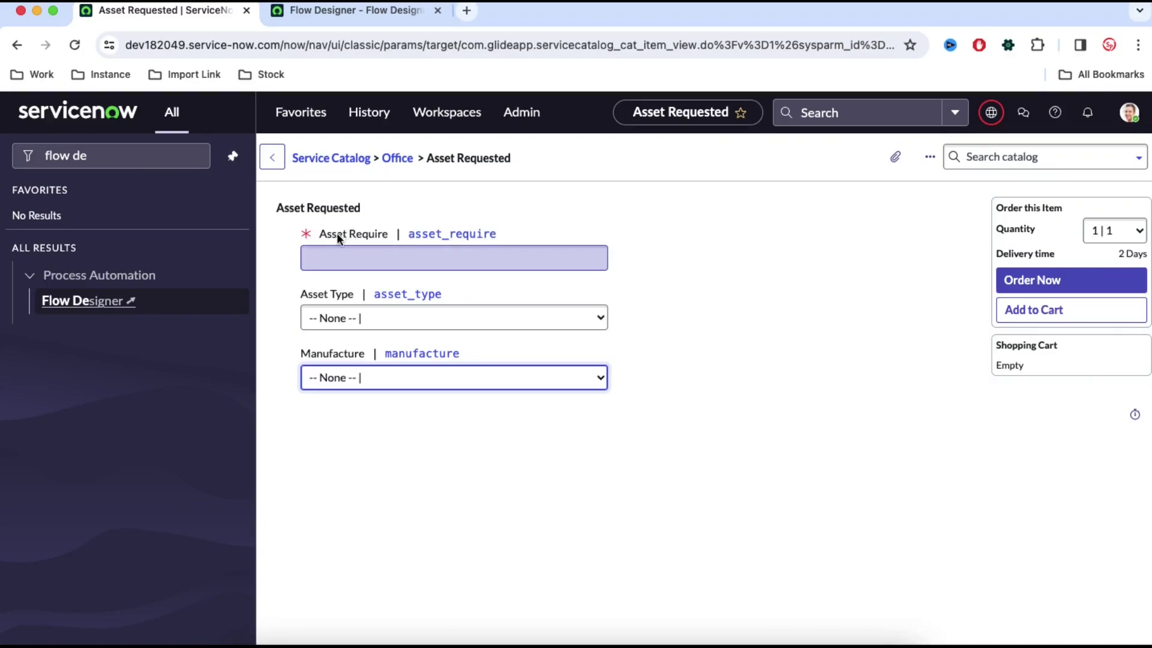
{"action": "left_click_drag", "start_coordinate": [387, 235], "coordinate": [315, 233]}
{"action": "left_click", "coordinate": [311, 14]}
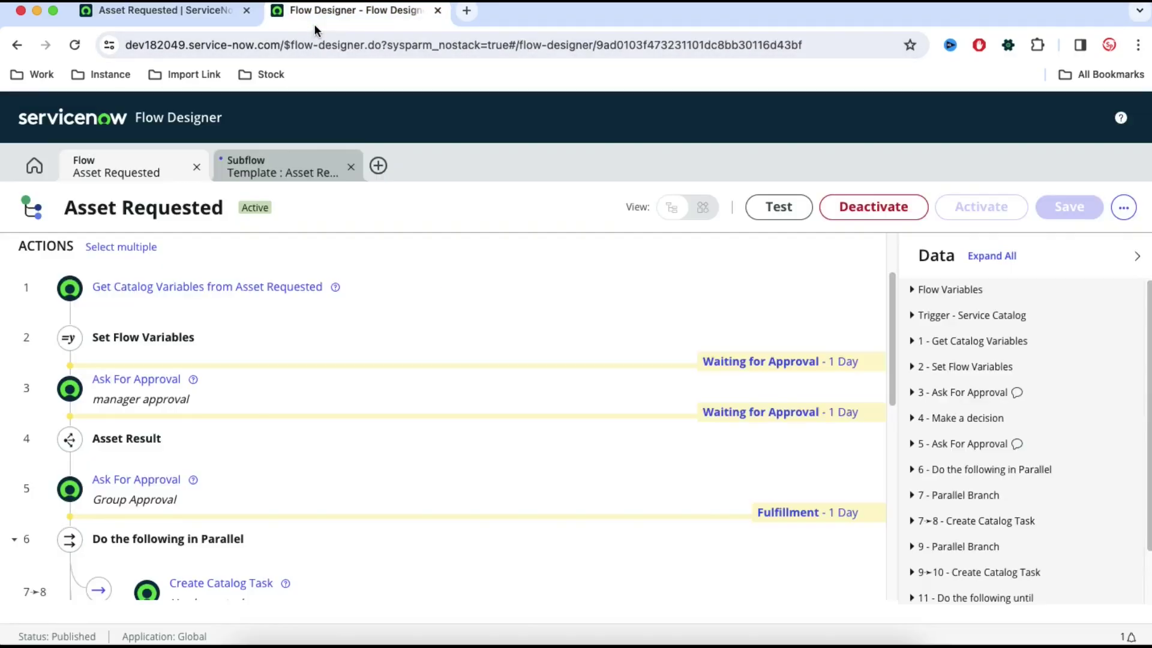
{"action": "left_click", "coordinate": [296, 166]}
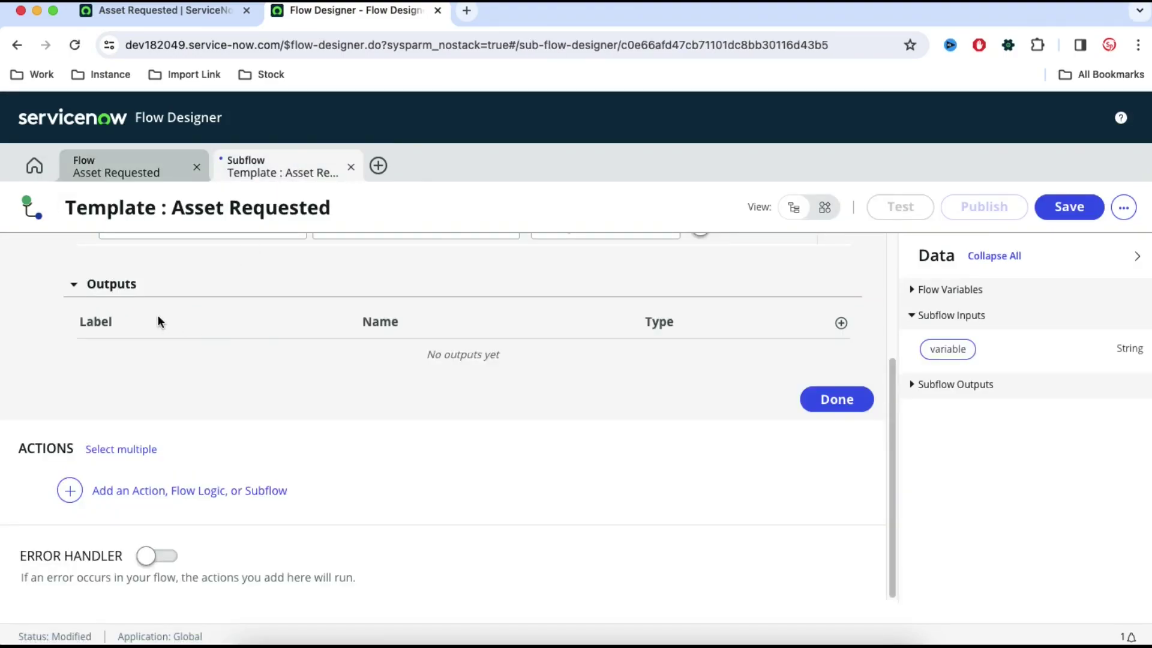
Set the label of the new subflow input to Asset Require
{"action": "left_click_drag", "start_coordinate": [892, 376], "coordinate": [891, 255]}
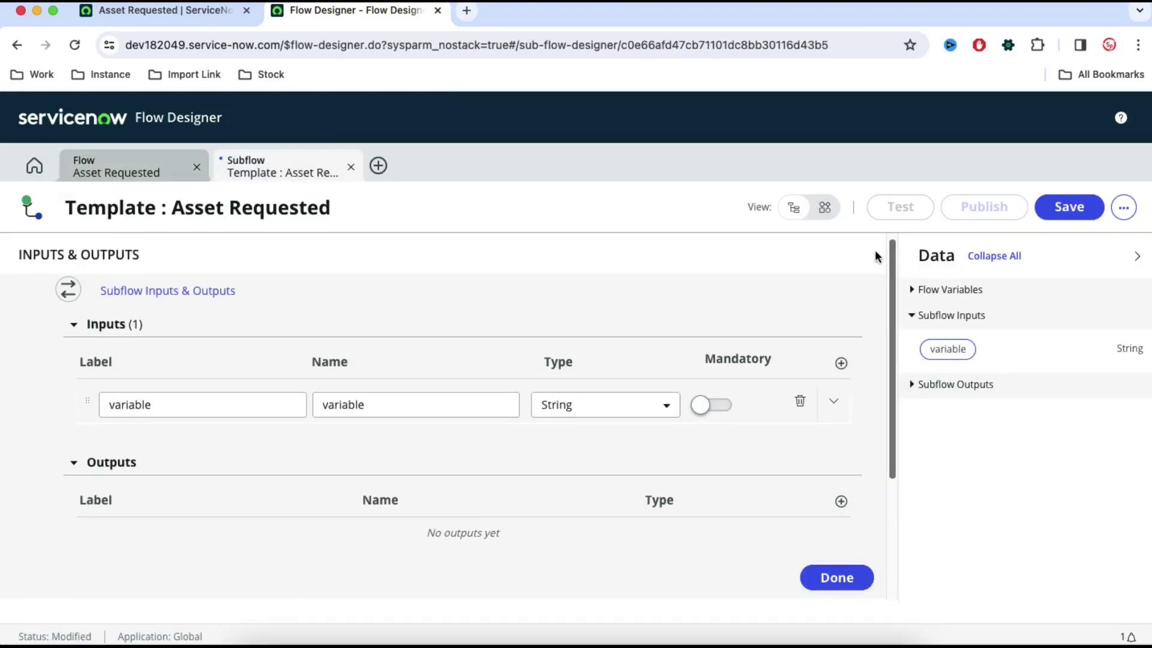
{"action": "left_click", "coordinate": [159, 400]}
{"action": "double_click", "coordinate": [159, 399]}
{"action": "type", "text": "Asset Require"}
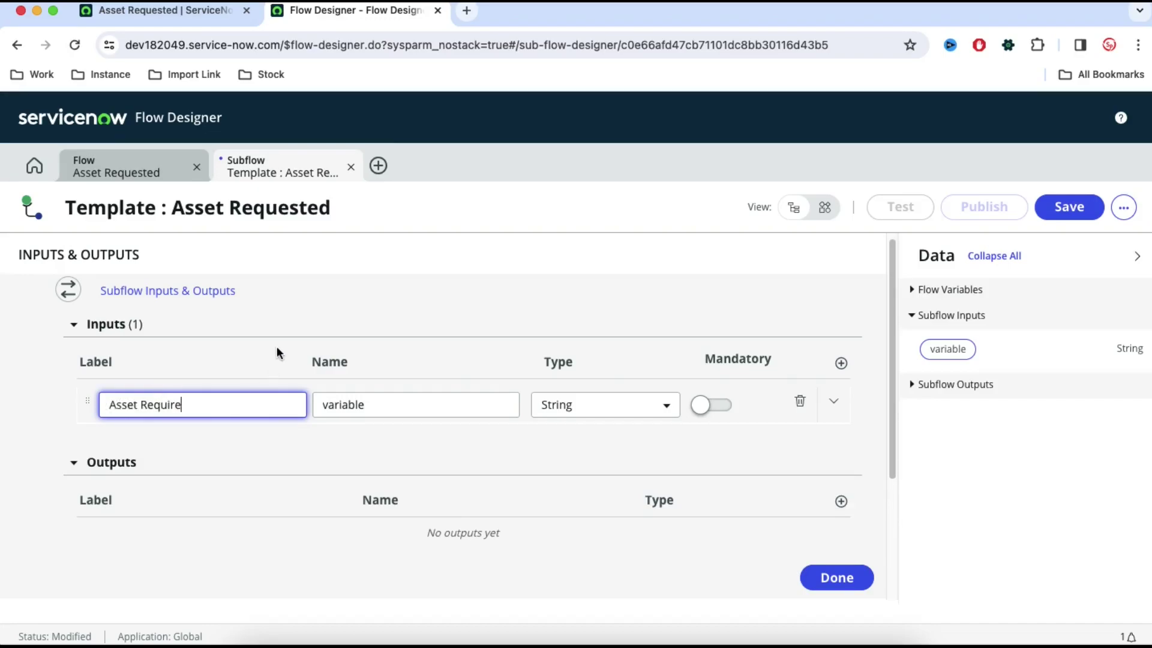
{"action": "left_click", "coordinate": [279, 351]}
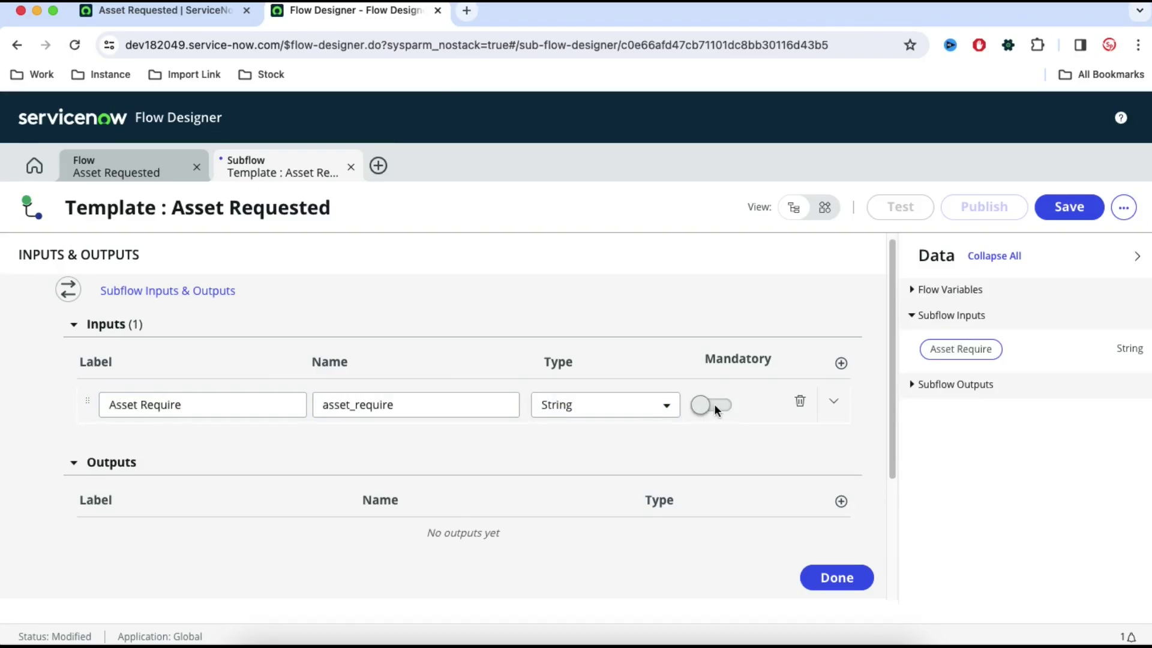
Set the Asset Require input's type to Integer, finish editing the inputs and save the subflow
{"action": "left_click", "coordinate": [633, 407]}
{"action": "type", "text": "inte"}
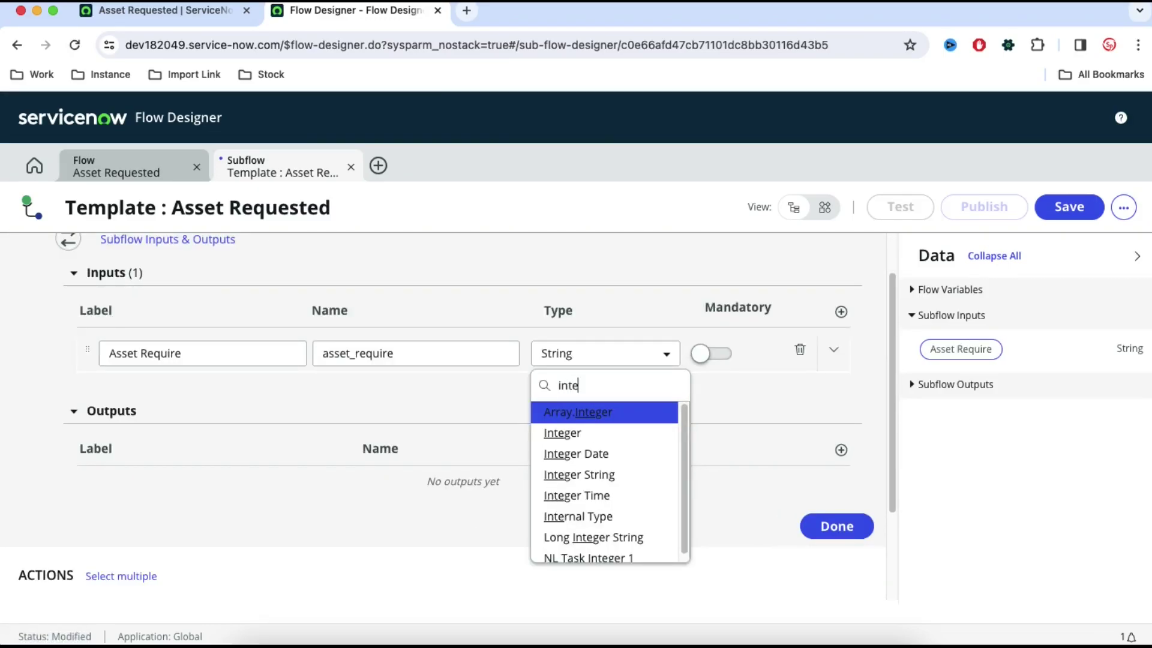
{"action": "key", "text": "Down"}
{"action": "key", "text": "Return"}
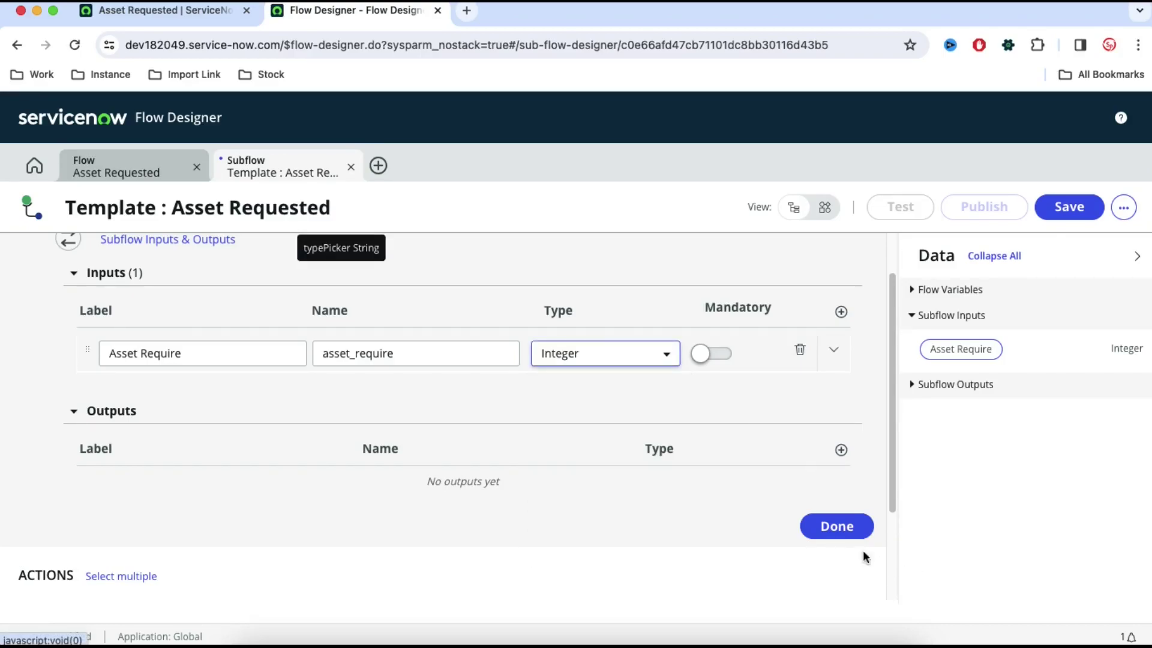
{"action": "left_click", "coordinate": [840, 536]}
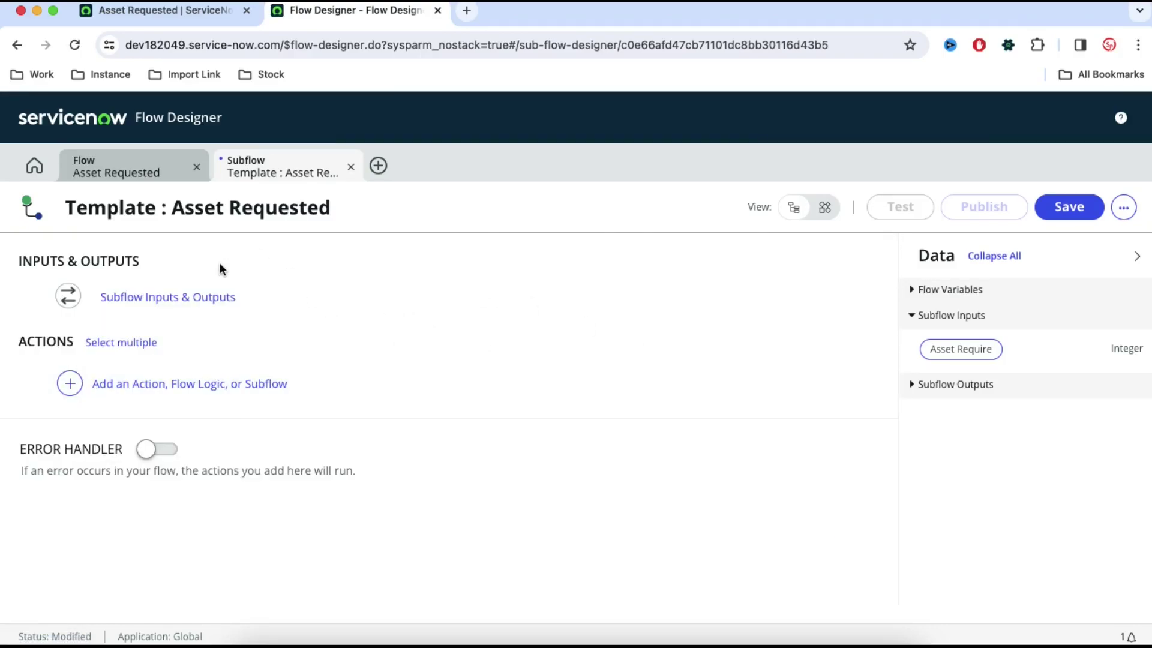
{"action": "left_click", "coordinate": [1061, 216]}
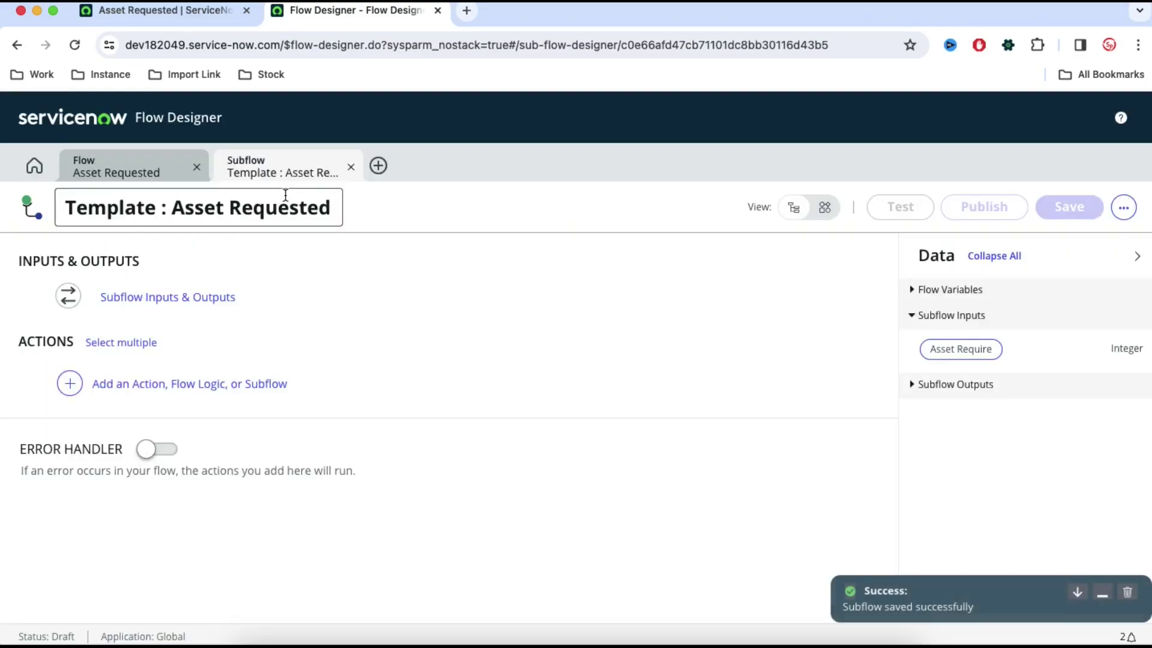
Check the available Manufacture choices on the Asset Requested catalog item form
{"action": "left_click", "coordinate": [168, 11]}
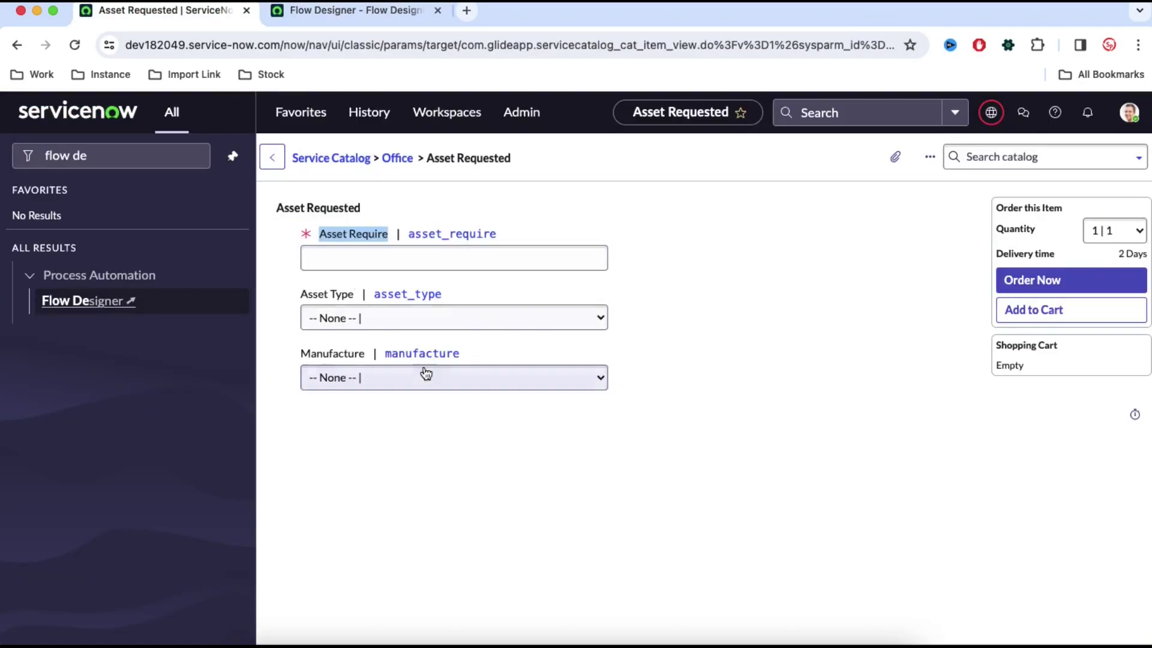
{"action": "left_click", "coordinate": [375, 378]}
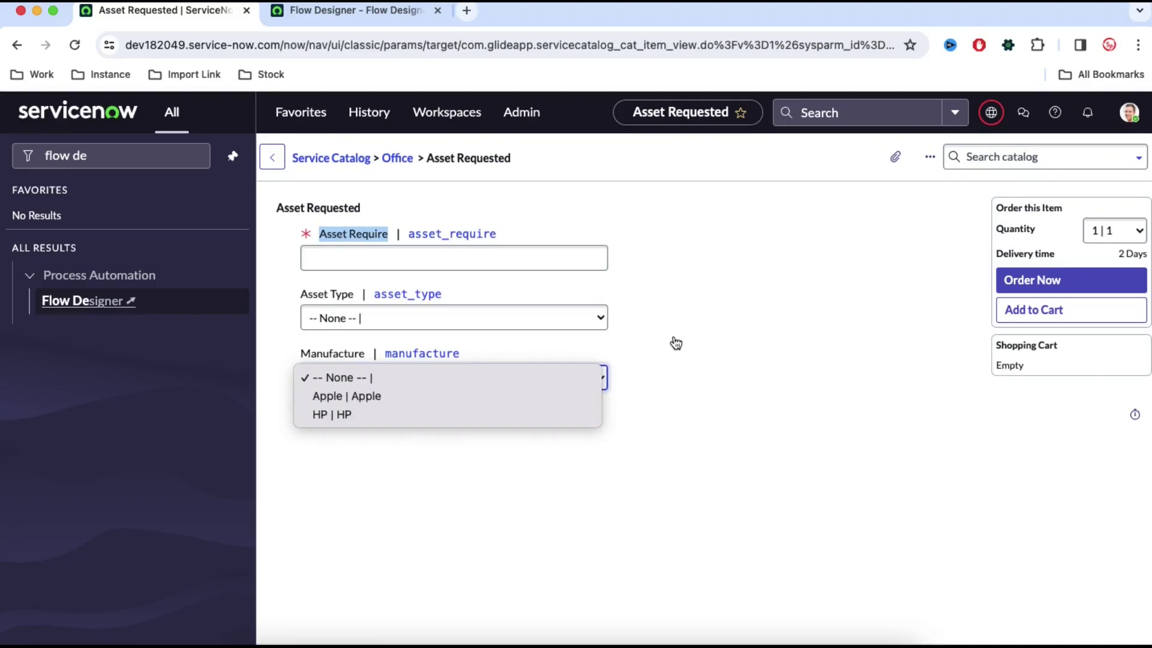
{"action": "left_click", "coordinate": [723, 337]}
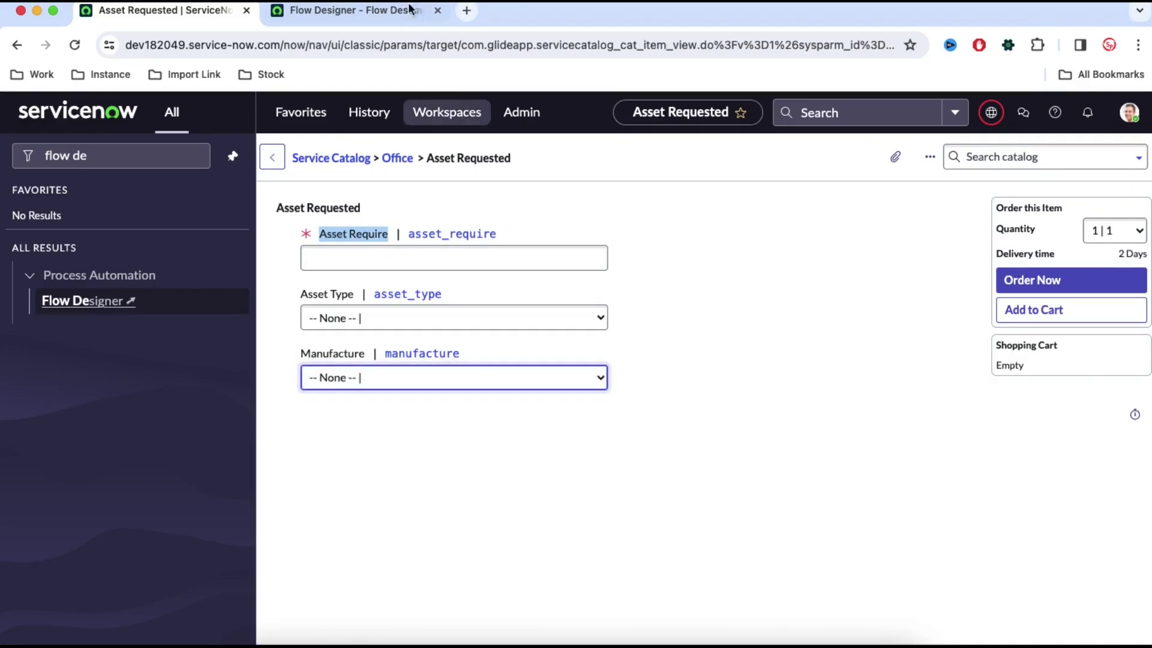
{"action": "left_click", "coordinate": [411, 11]}
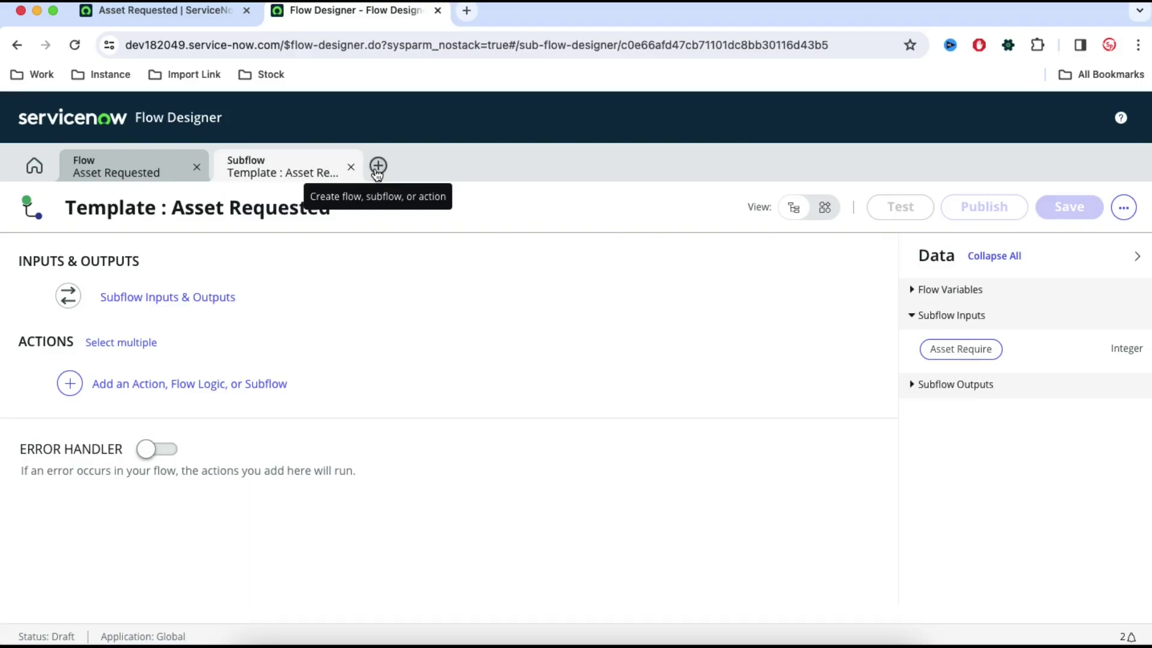
Copy the Template : Asset Requested subflow as a new Global subflow named "Template : Asset Requested - Apple"
{"action": "left_click", "coordinate": [377, 173]}
{"action": "left_click", "coordinate": [320, 211]}
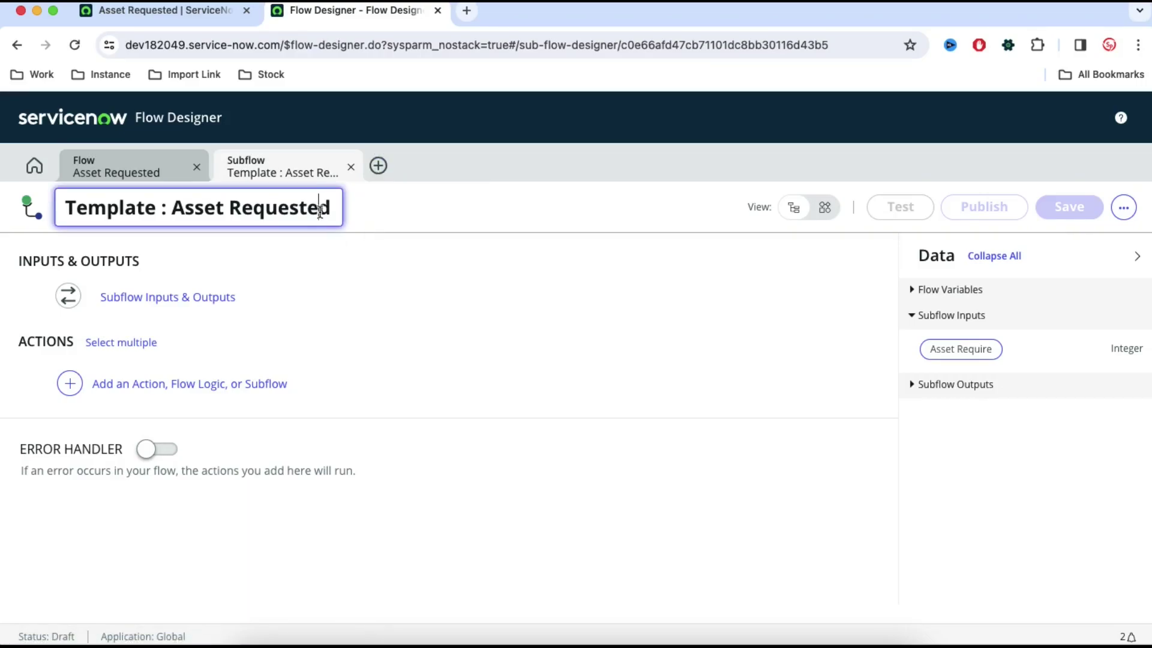
{"action": "left_click", "coordinate": [1123, 207]}
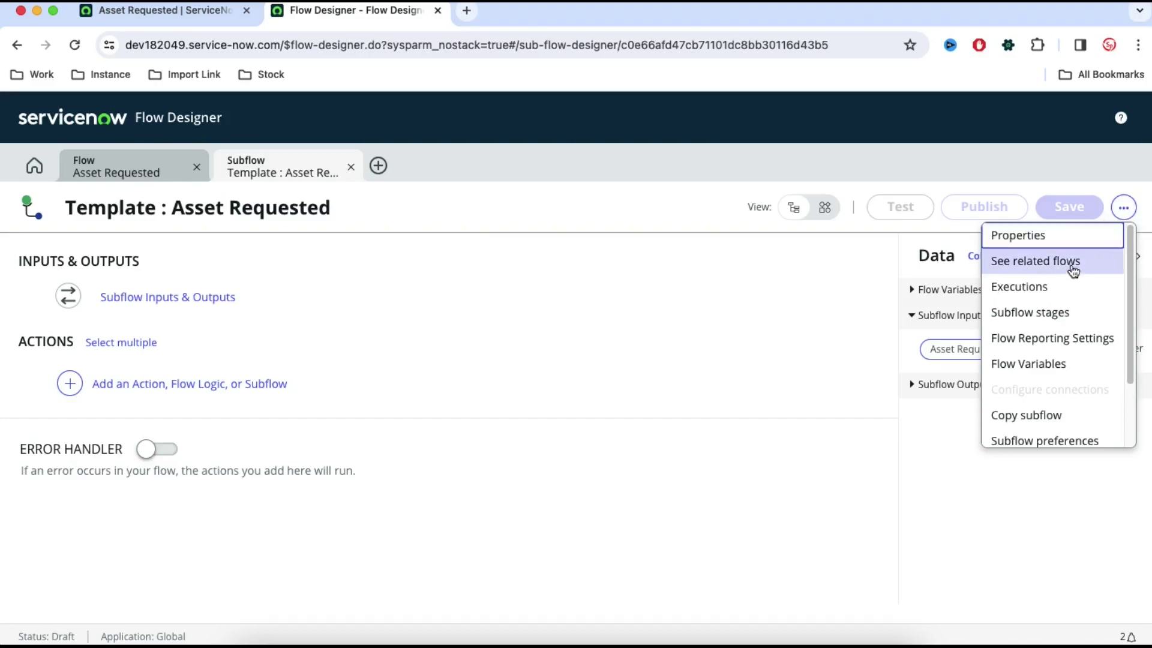
{"action": "left_click", "coordinate": [1041, 415]}
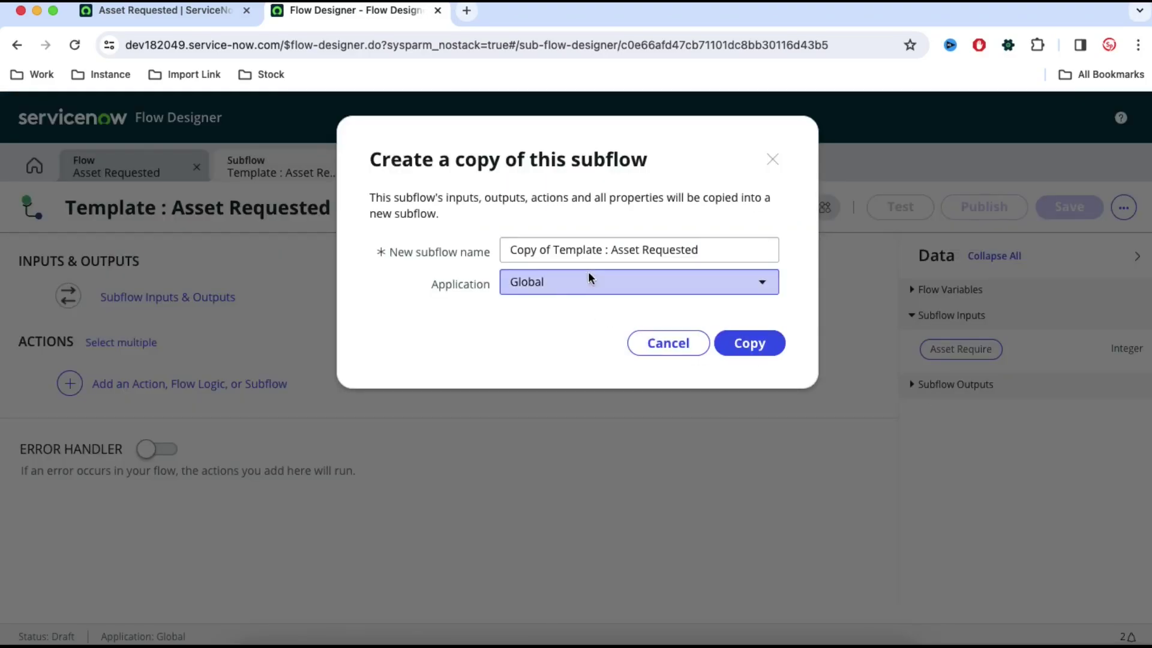
{"action": "left_click_drag", "start_coordinate": [554, 248], "coordinate": [460, 252]}
{"action": "key", "text": "BackSpace"}
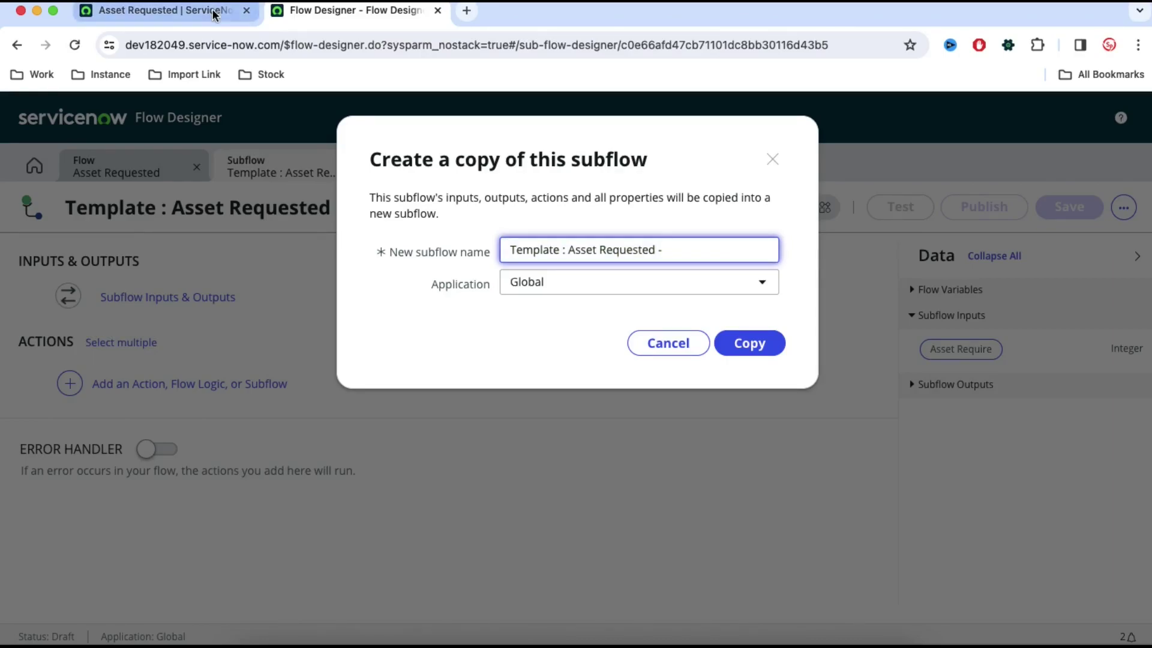
{"action": "left_click", "coordinate": [159, 11]}
{"action": "left_click", "coordinate": [376, 389]}
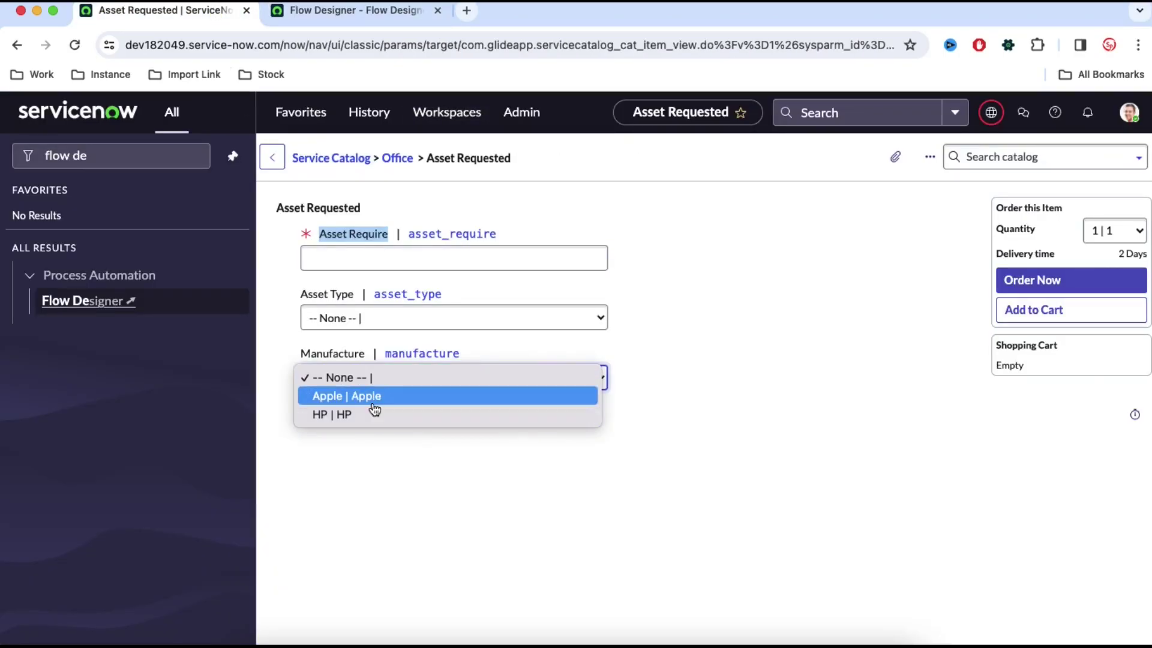
{"action": "left_click", "coordinate": [370, 12]}
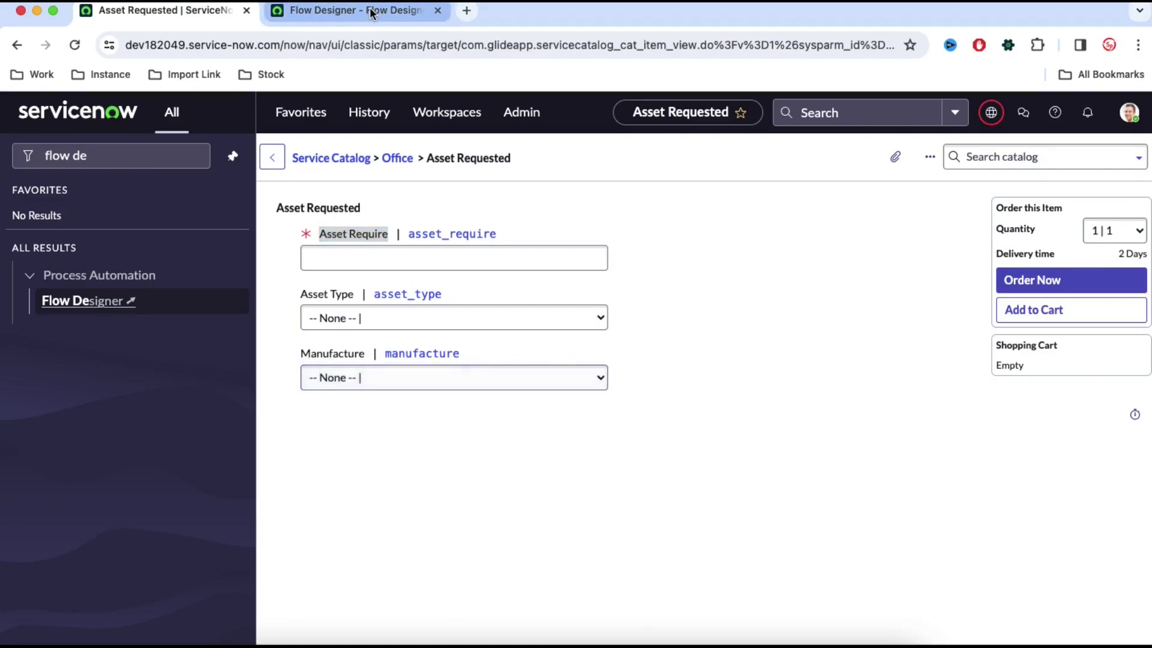
{"action": "left_click", "coordinate": [414, 13]}
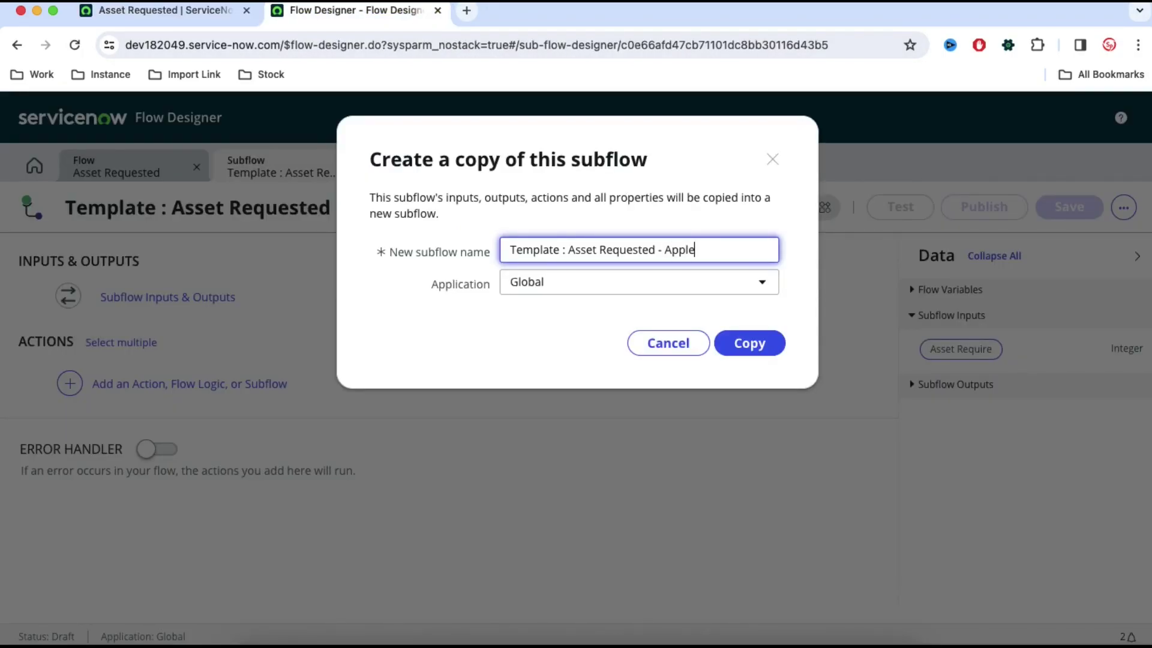
{"action": "left_click", "coordinate": [765, 333]}
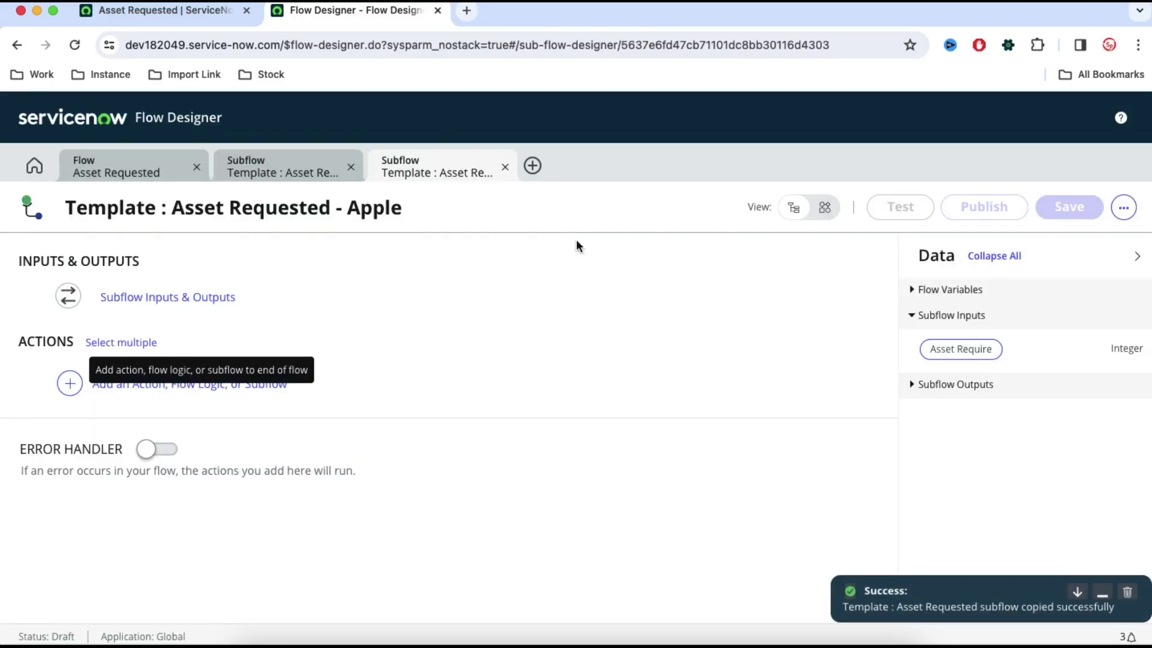
Copy the Apple subflow as a new subflow named "Template : Asset Requested - HP"
{"action": "left_click", "coordinate": [309, 171]}
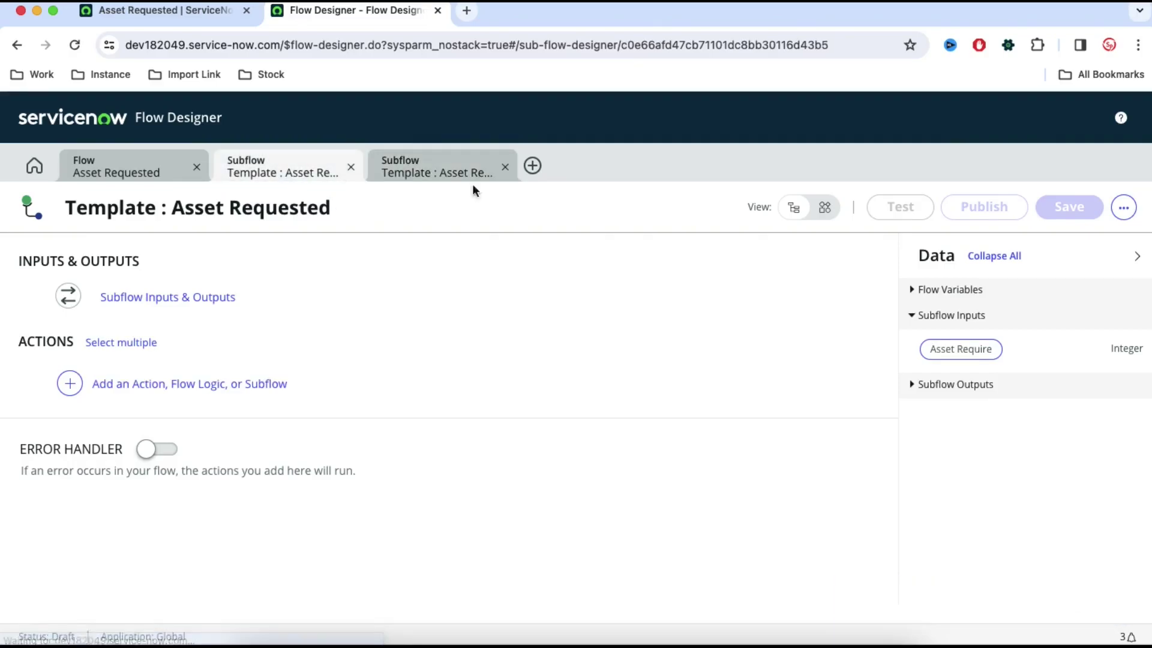
{"action": "left_click", "coordinate": [1128, 213]}
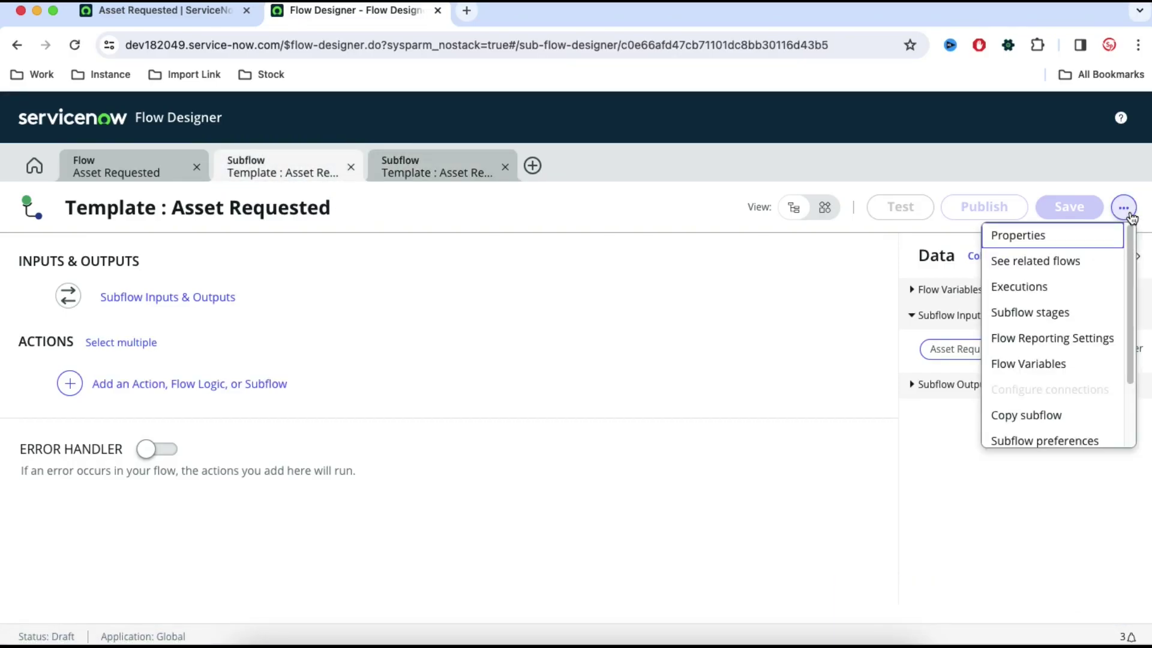
{"action": "left_click", "coordinate": [424, 180]}
{"action": "left_click", "coordinate": [1123, 207]}
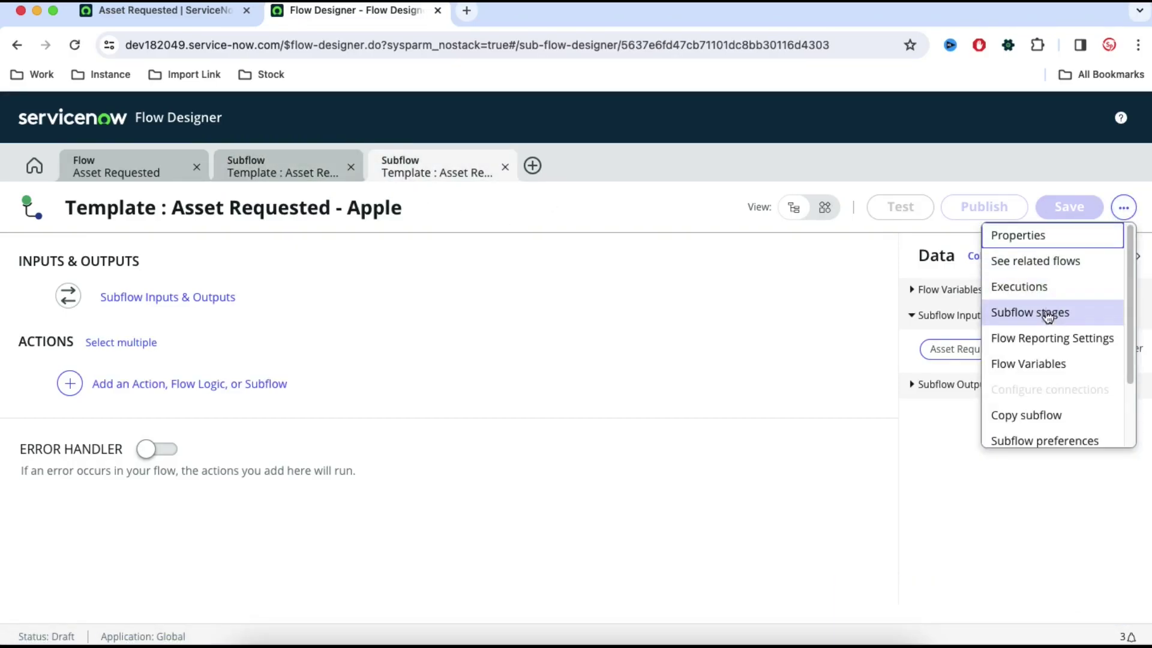
{"action": "left_click", "coordinate": [1041, 414]}
{"action": "left_click", "coordinate": [608, 248]}
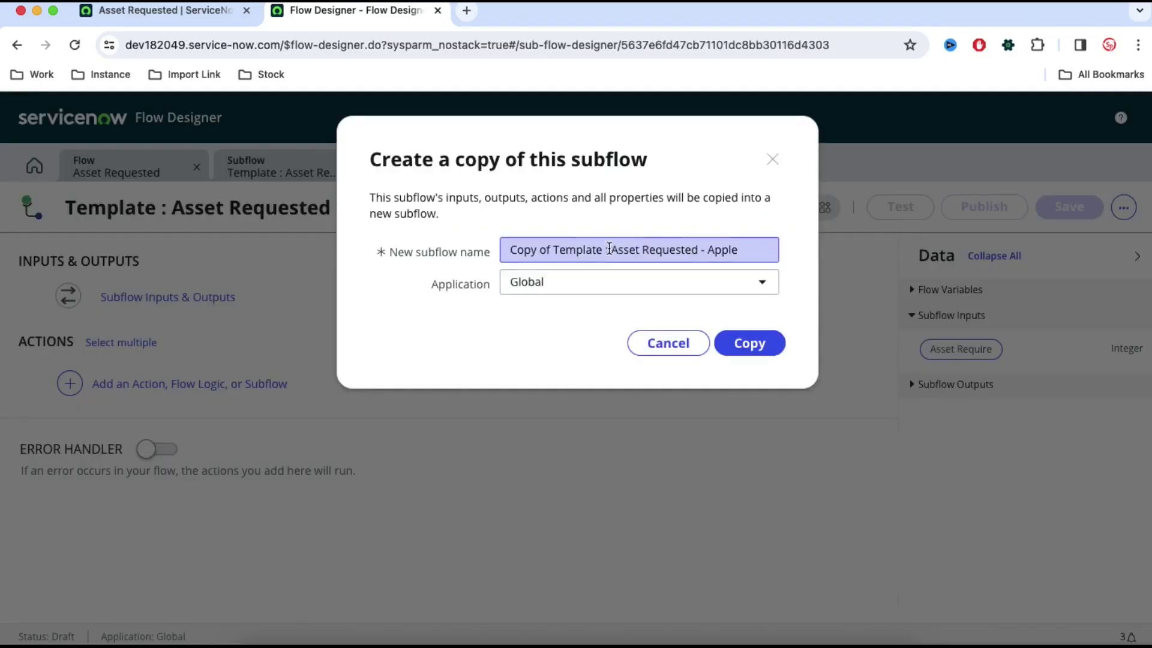
{"action": "left_click", "coordinate": [556, 250]}
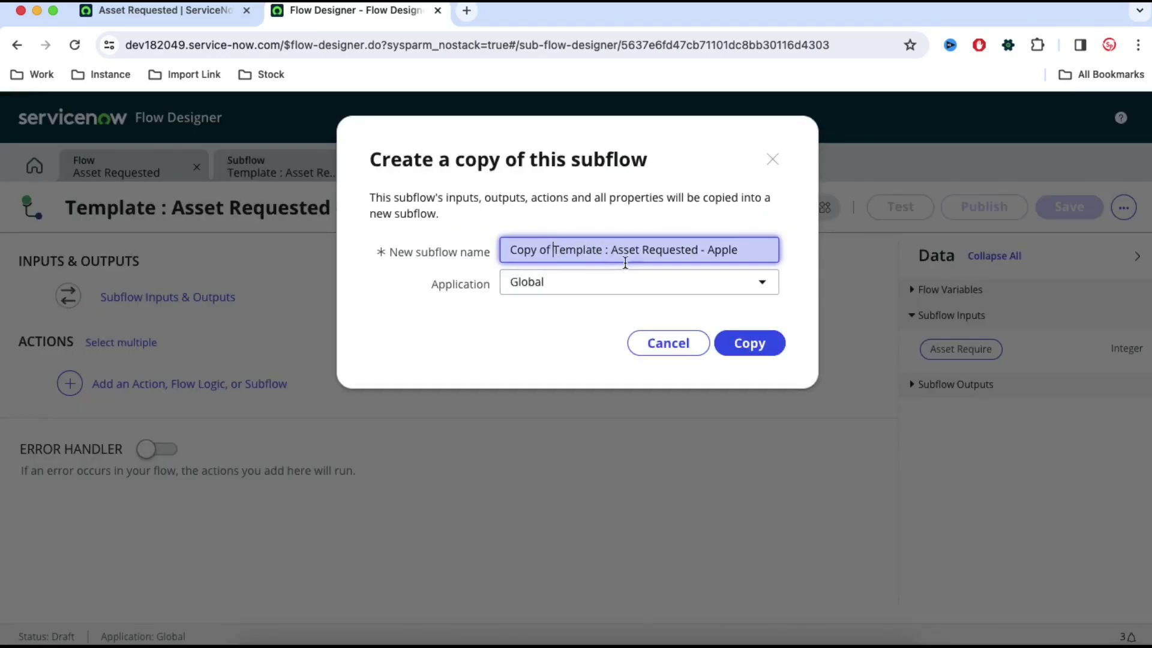
{"action": "key", "text": "BackSpace"}
{"action": "key", "text": "BackSpace"}
{"action": "key", "text": "BackSpace"}
{"action": "key", "text": "BackSpace"}
{"action": "key", "text": "BackSpace"}
{"action": "key", "text": "BackSpace"}
{"action": "key", "text": "BackSpace"}
{"action": "key", "text": "BackSpace"}
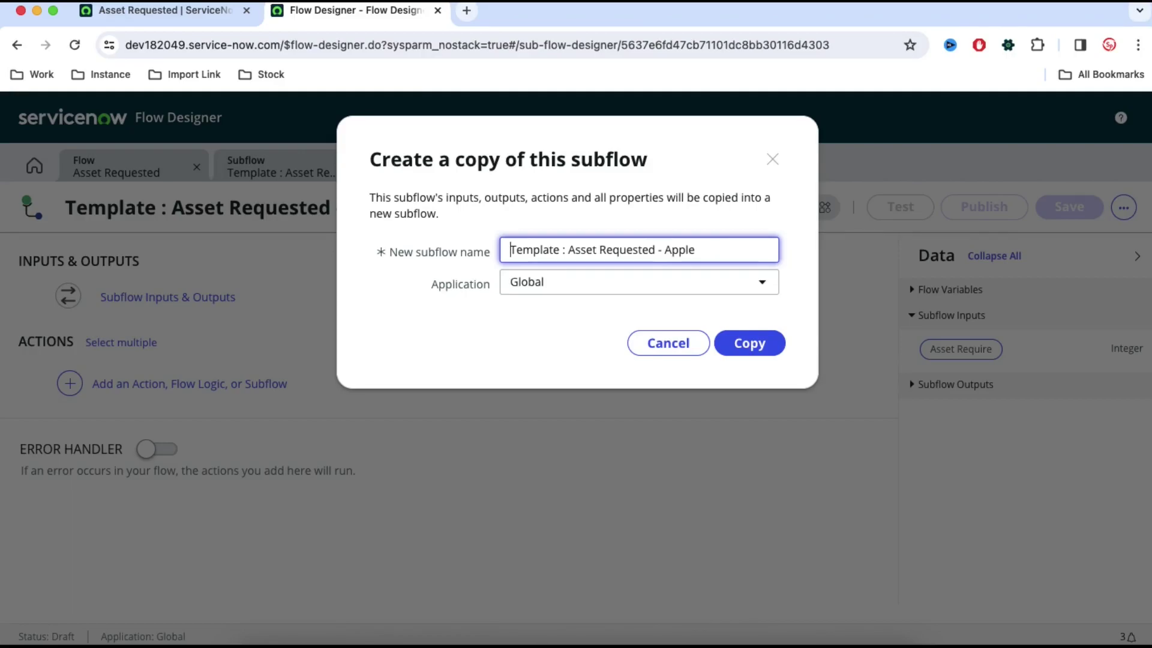
{"action": "double_click", "coordinate": [686, 250]}
{"action": "type", "text": "HP"}
{"action": "left_click", "coordinate": [760, 346]}
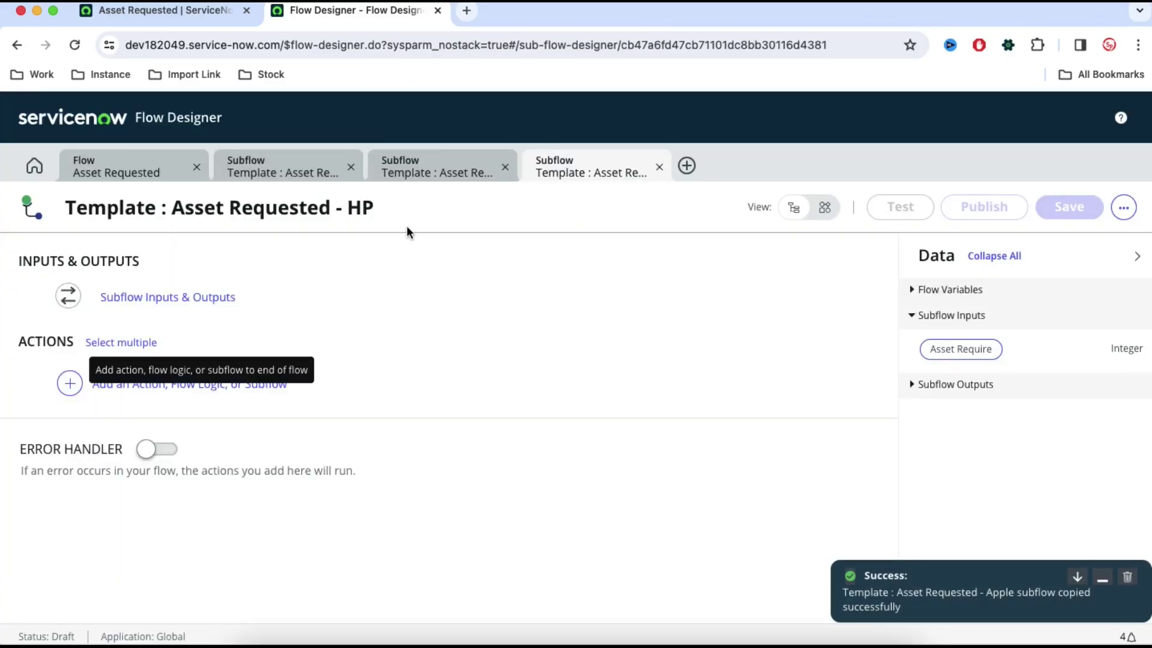
Compare the inputs and outputs of the base template, Apple and HP subflows
{"action": "left_click", "coordinate": [310, 173]}
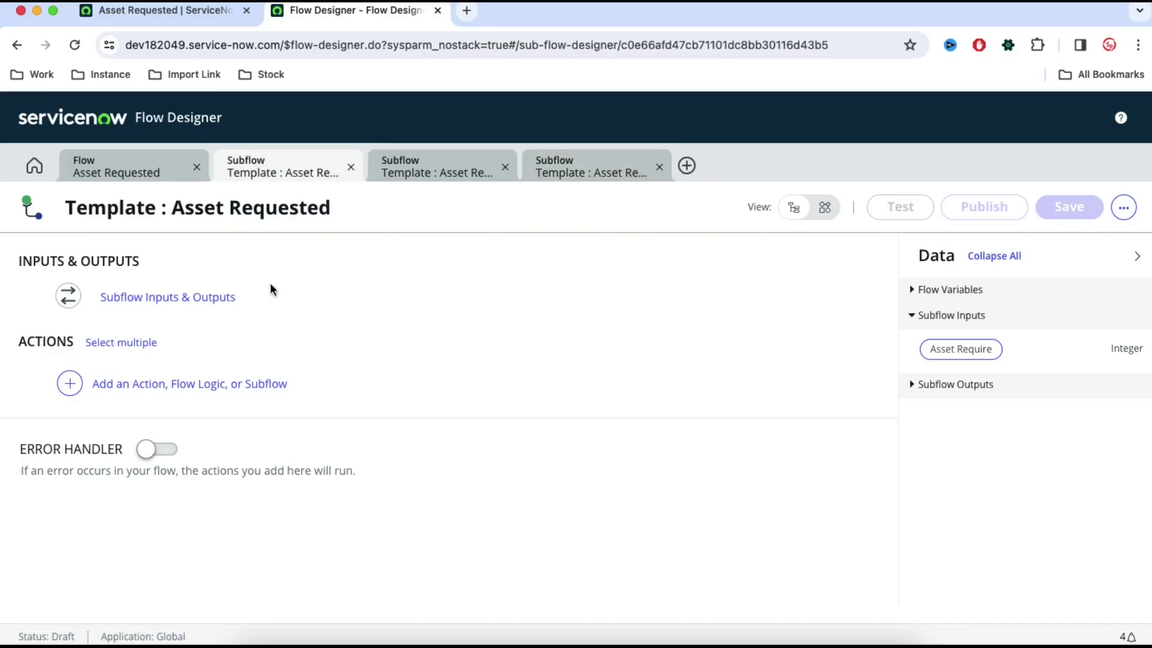
{"action": "left_click", "coordinate": [414, 174]}
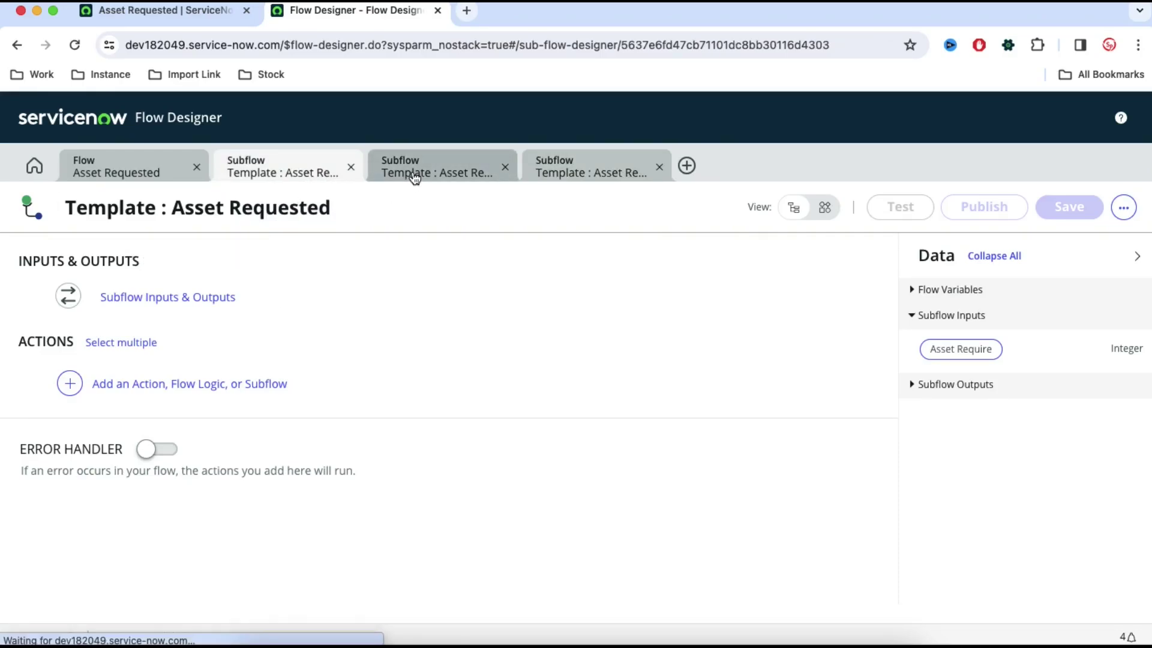
{"action": "left_click", "coordinate": [201, 304]}
{"action": "left_click", "coordinate": [203, 304]}
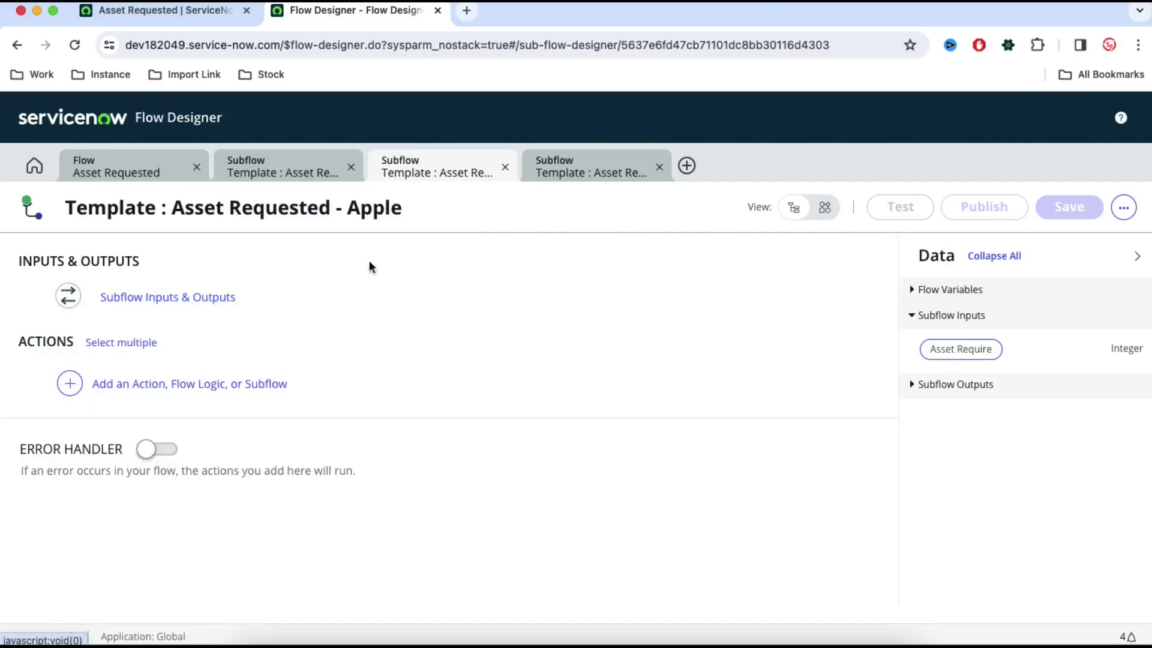
{"action": "left_click", "coordinate": [563, 172]}
{"action": "left_click", "coordinate": [161, 304]}
{"action": "left_click", "coordinate": [161, 304]}
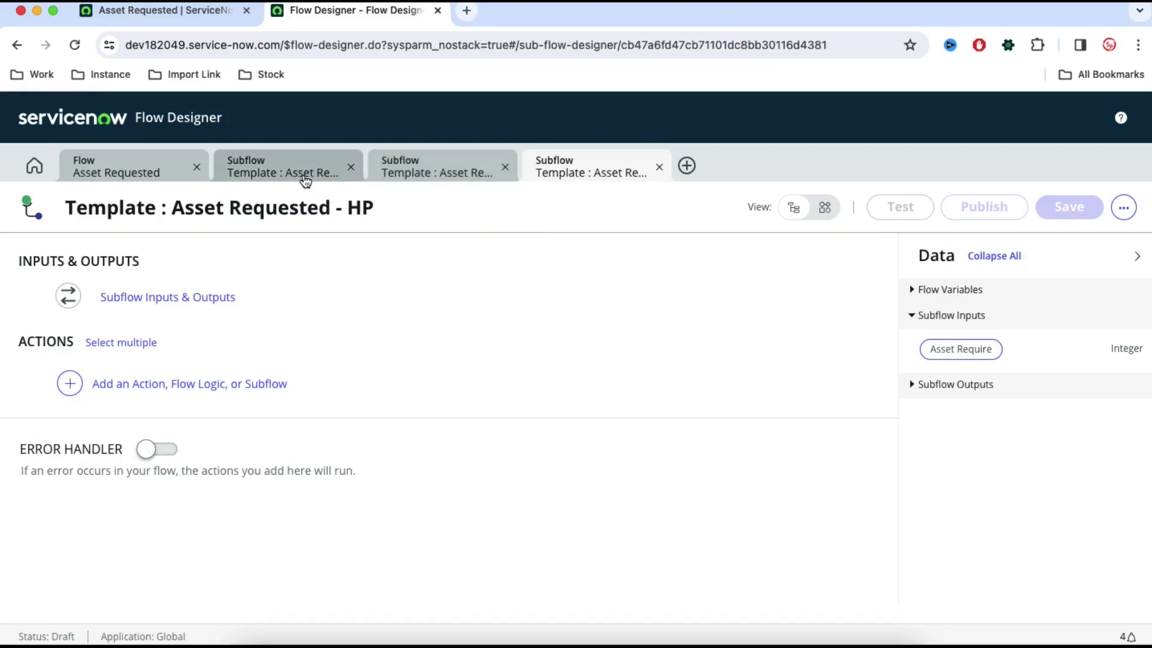
Add Dynamic Flow logic to the Asset Requested flow directly after the Get Catalog Variables action
{"action": "left_click", "coordinate": [137, 172]}
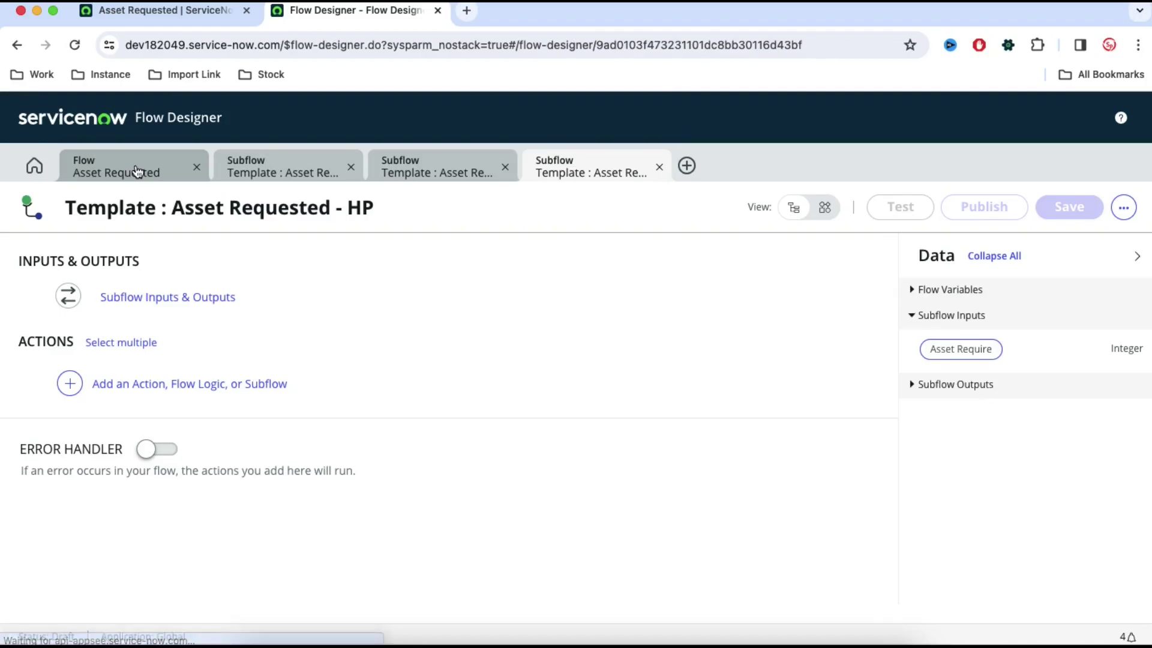
{"action": "scroll", "coordinate": [736, 477], "scroll_direction": "up", "scroll_amount": 10}
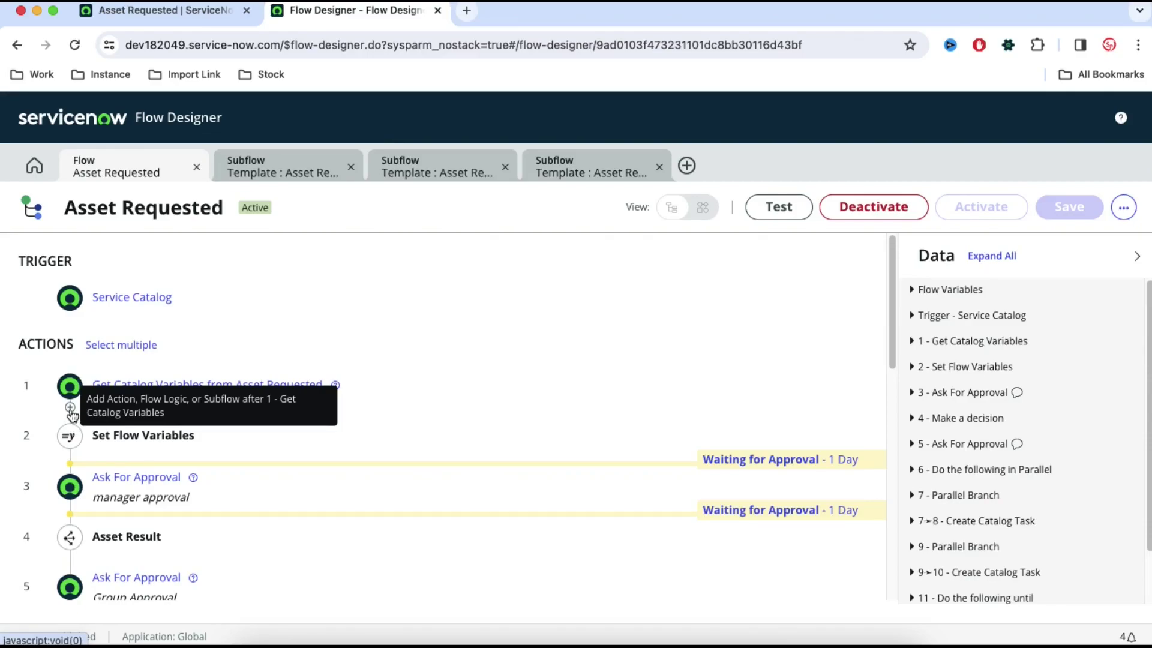
{"action": "left_click", "coordinate": [70, 410]}
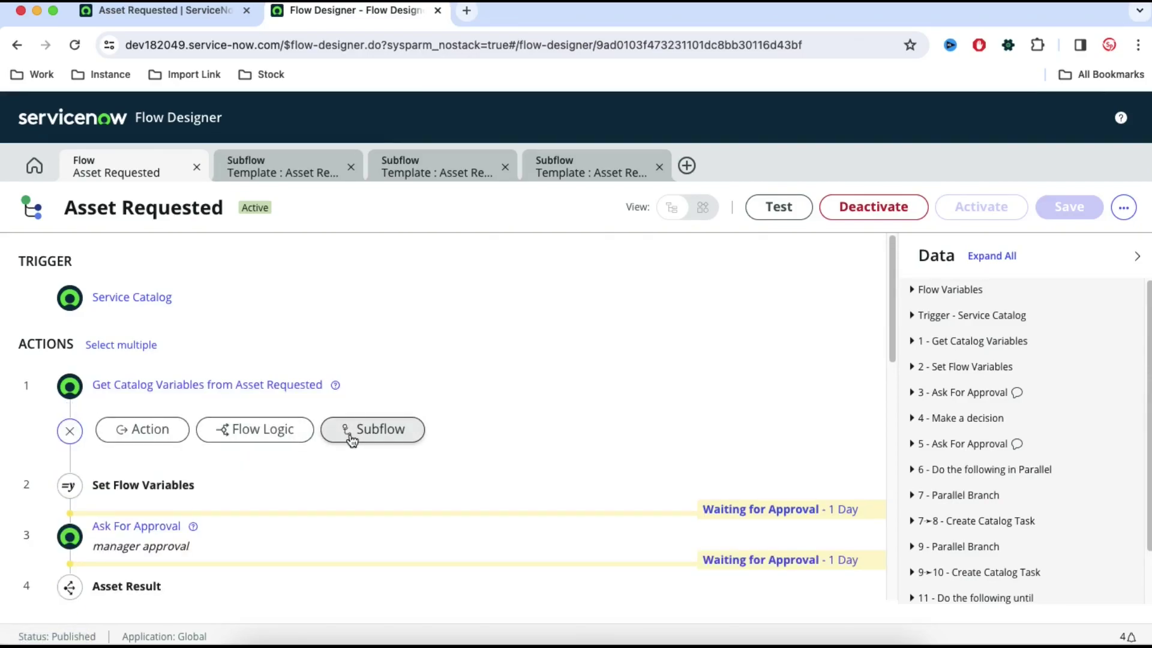
{"action": "left_click", "coordinate": [271, 440]}
{"action": "scroll", "coordinate": [590, 449], "scroll_direction": "down", "scroll_amount": 3}
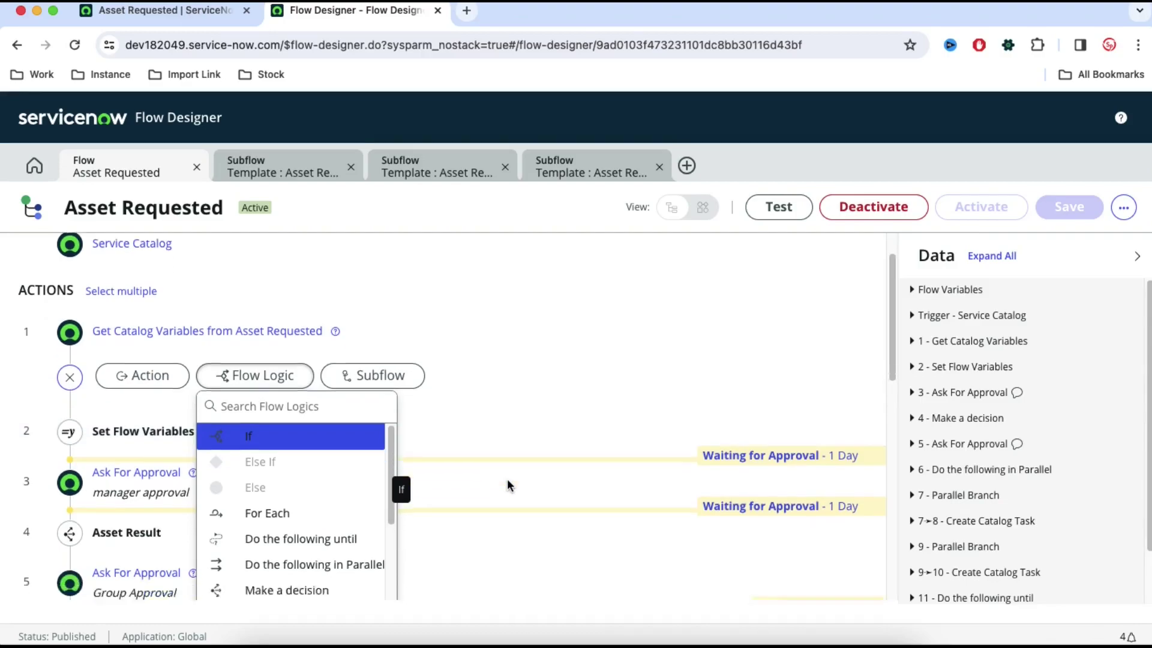
{"action": "scroll", "coordinate": [367, 470], "scroll_direction": "down", "scroll_amount": 3}
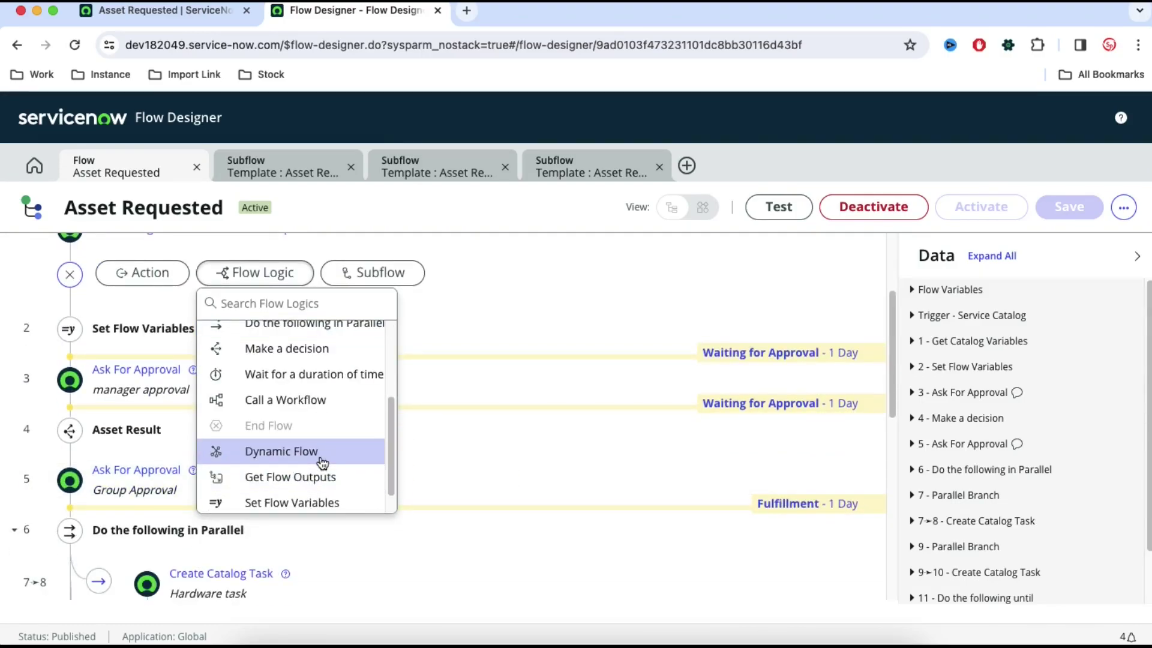
{"action": "left_click", "coordinate": [322, 462]}
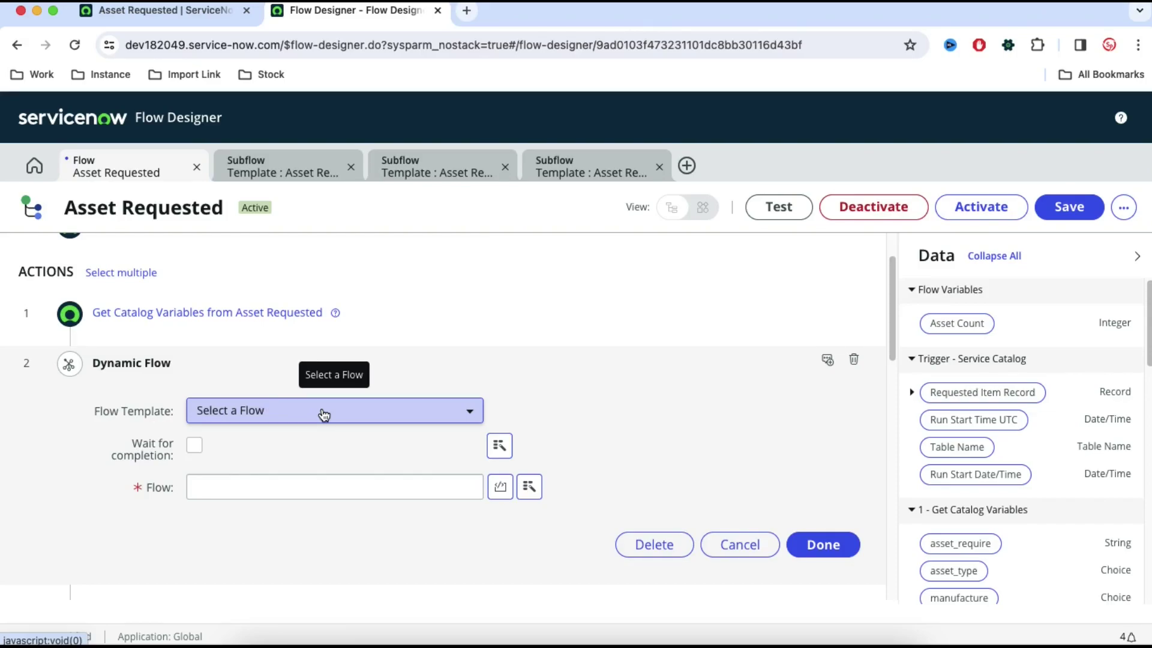
Search the available flow templates of the Dynamic Flow step for "temple"
{"action": "left_click", "coordinate": [324, 414]}
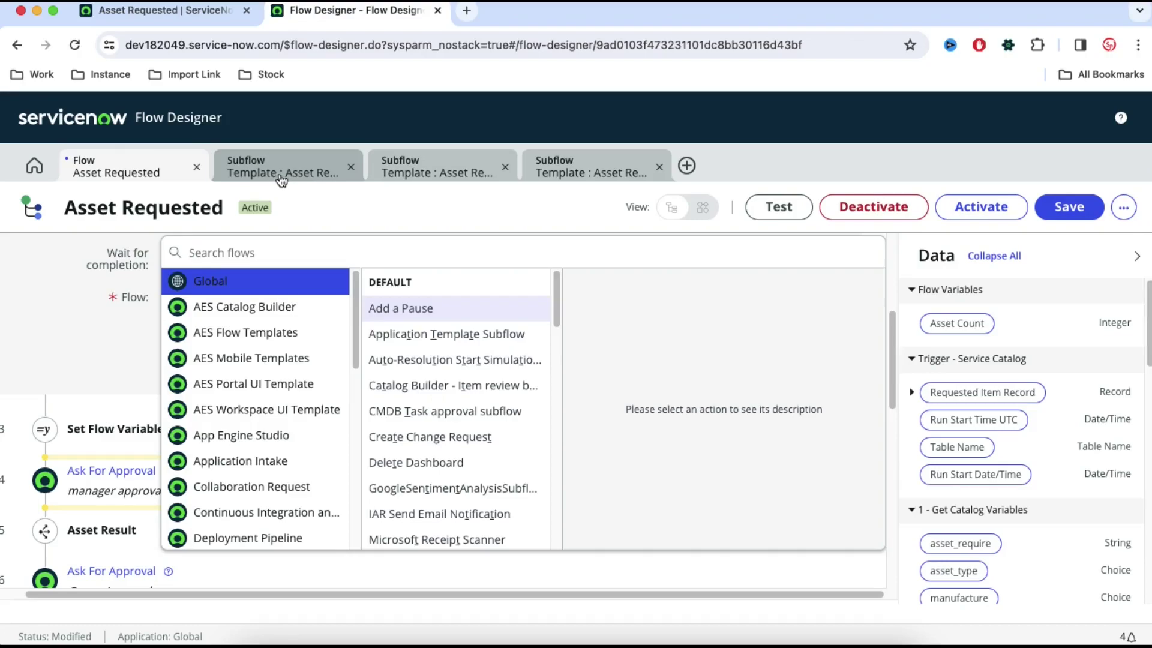
{"action": "left_click", "coordinate": [290, 249]}
{"action": "type", "text": "t"}
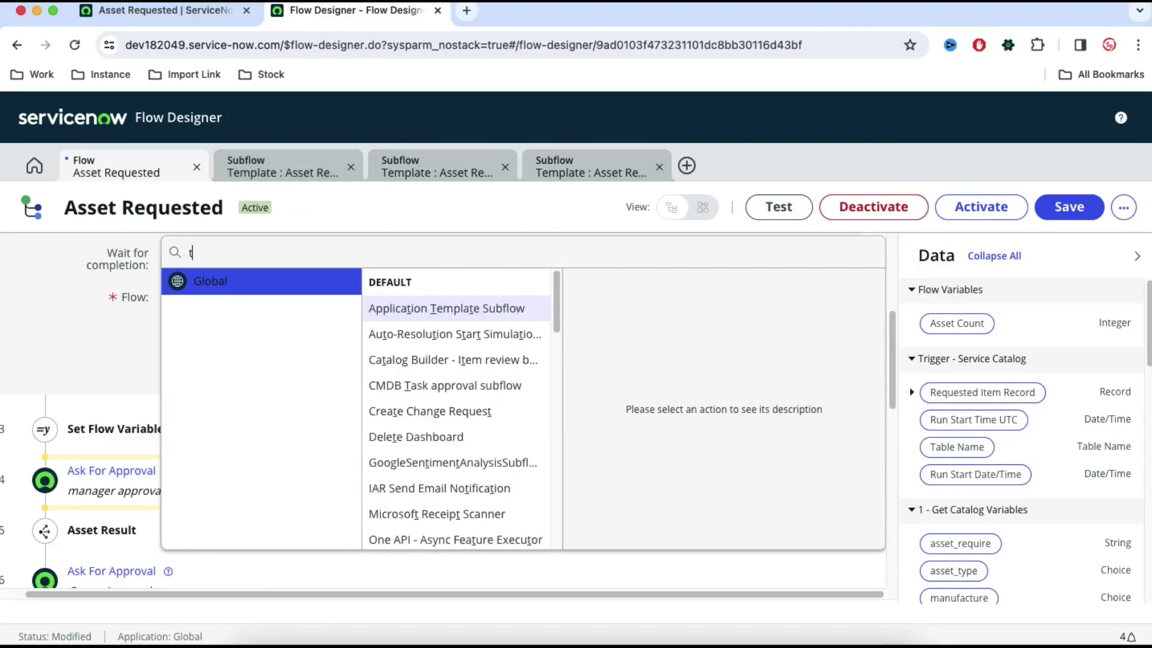
{"action": "type", "text": "emple"}
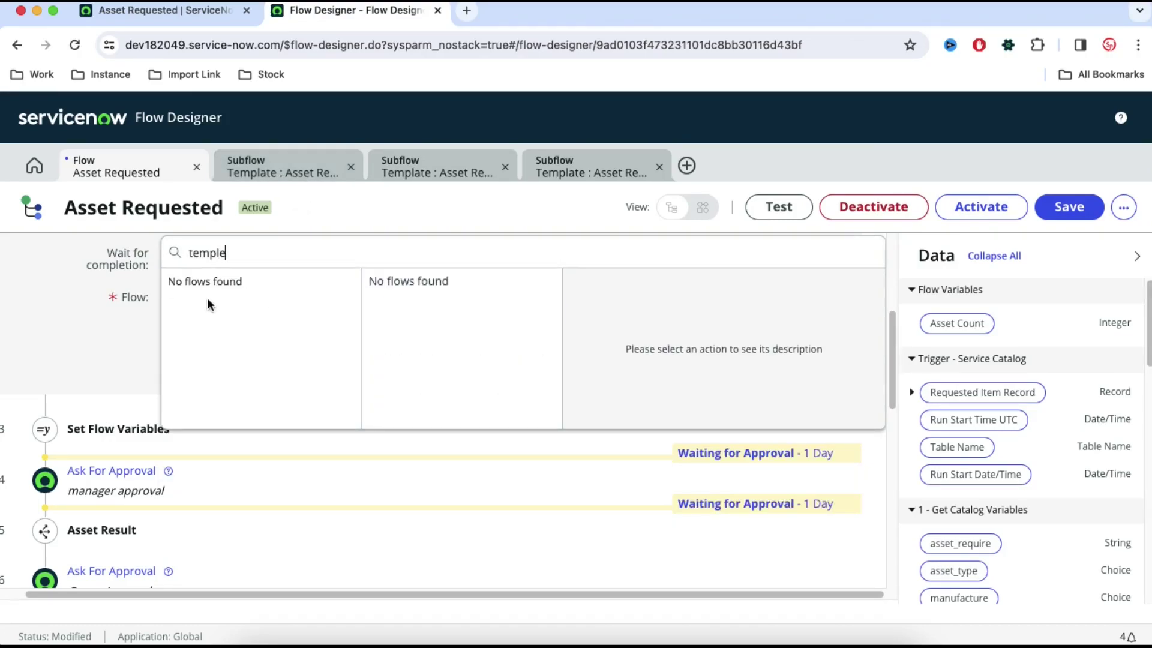
Add a Log action to the Template : Asset Requested subflow, publish it, and switch to the Apple subflow
{"action": "left_click", "coordinate": [301, 166]}
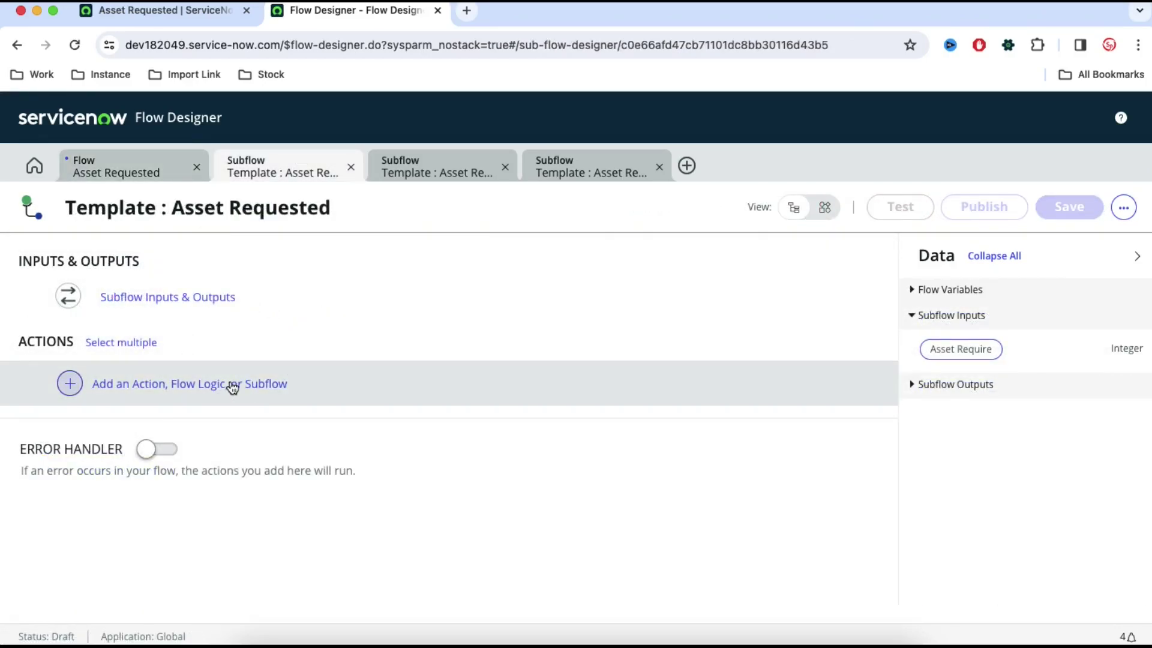
{"action": "left_click", "coordinate": [150, 387]}
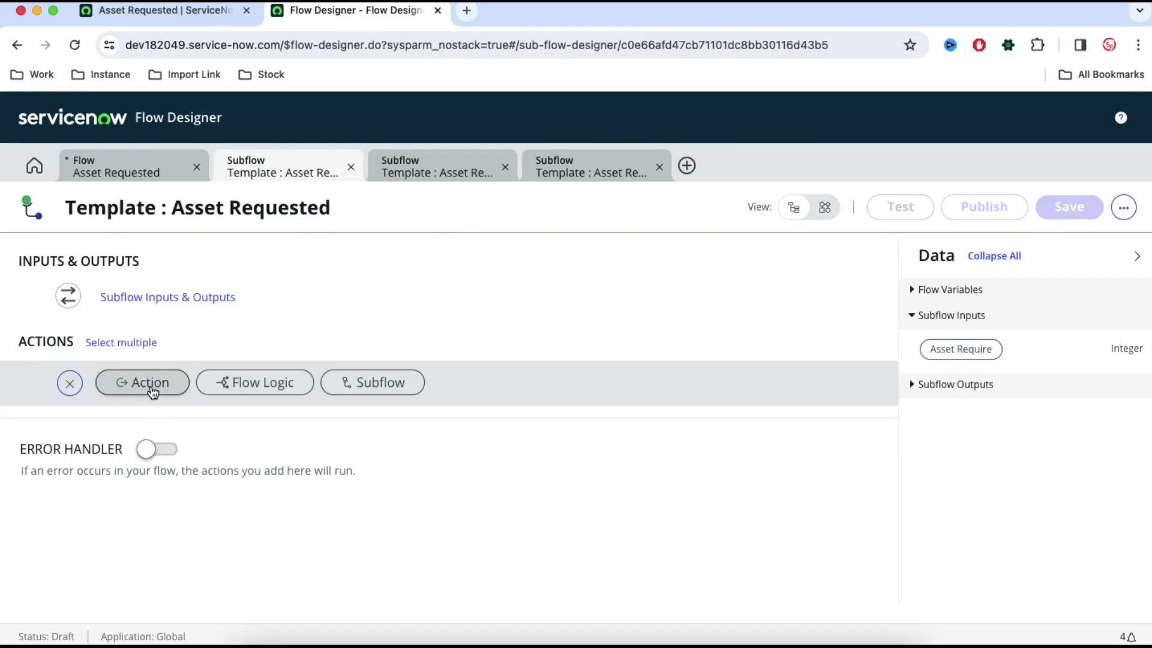
{"action": "left_click", "coordinate": [268, 385]}
{"action": "left_click", "coordinate": [167, 390]}
{"action": "left_click", "coordinate": [183, 415]}
{"action": "type", "text": "log"}
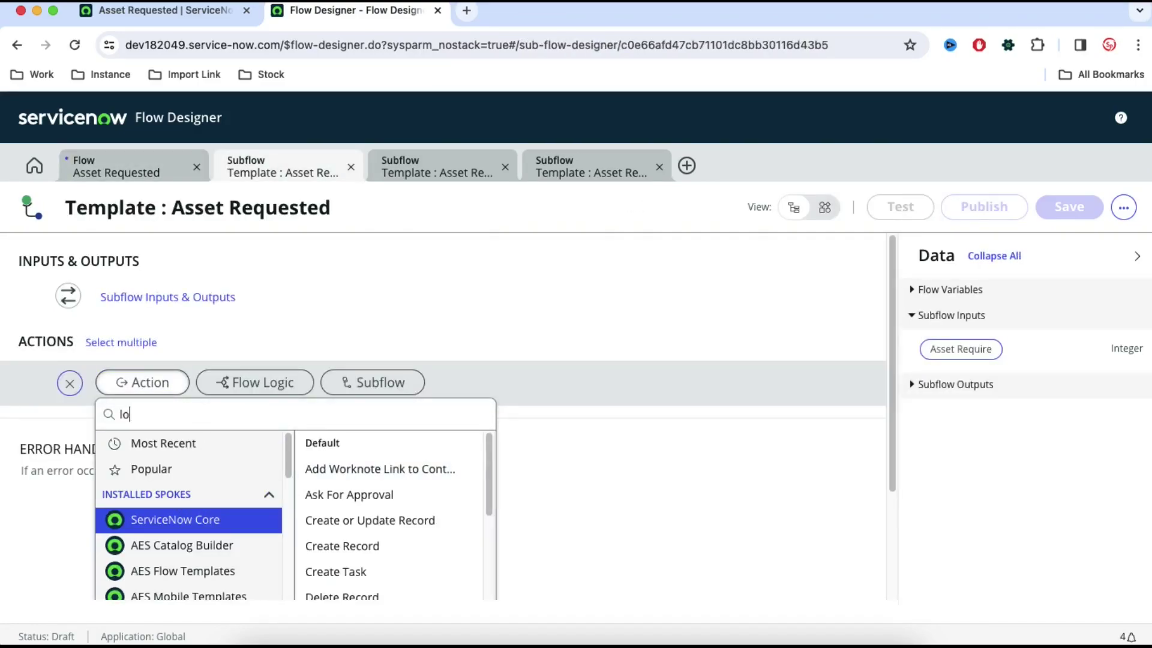
{"action": "left_click", "coordinate": [338, 475]}
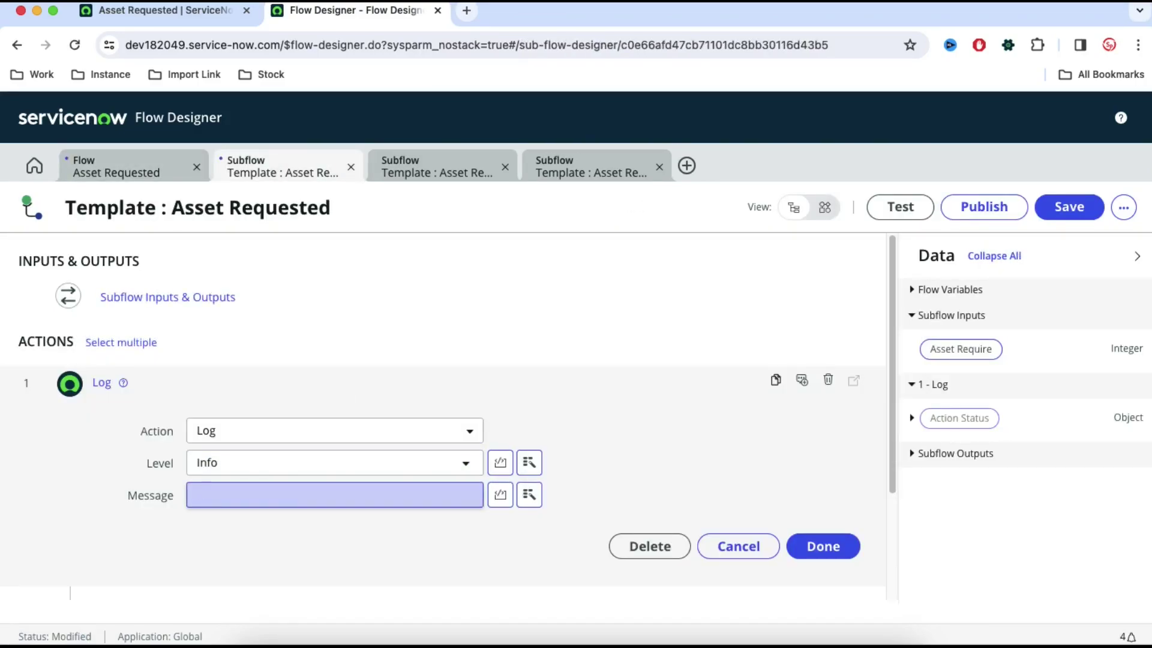
{"action": "left_click", "coordinate": [823, 546]}
{"action": "left_click", "coordinate": [1069, 206]}
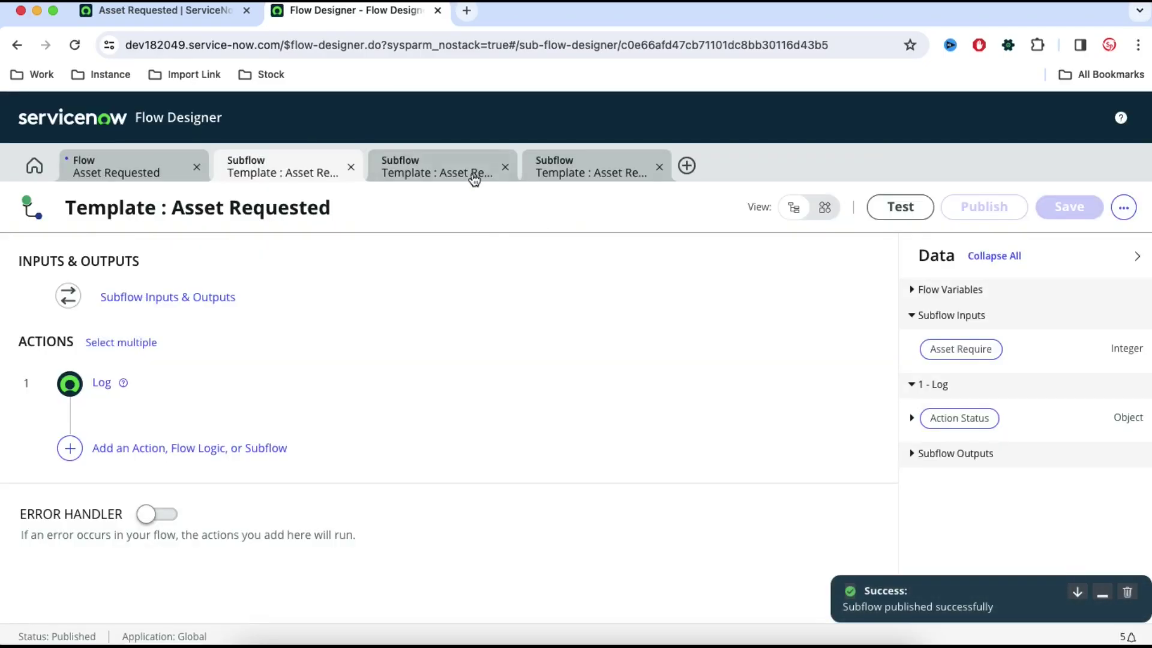
{"action": "left_click", "coordinate": [466, 174]}
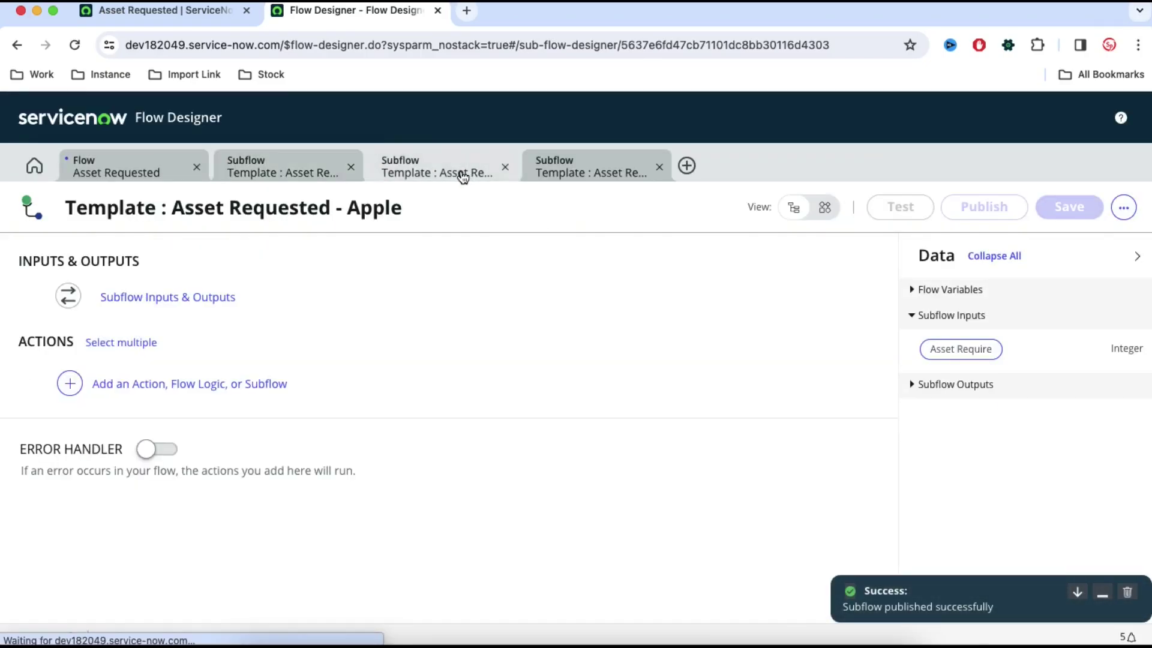
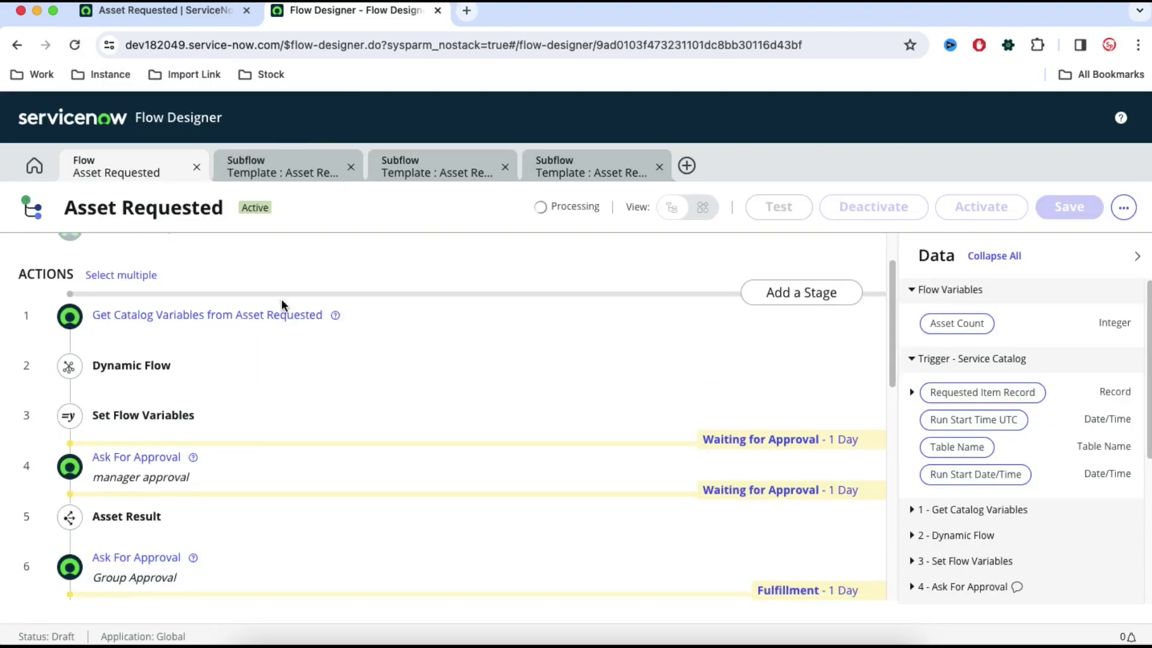
Choose Template : Asset Requested as the flow template of the Dynamic Flow step in the Asset Requested flow
{"action": "left_click", "coordinate": [147, 435]}
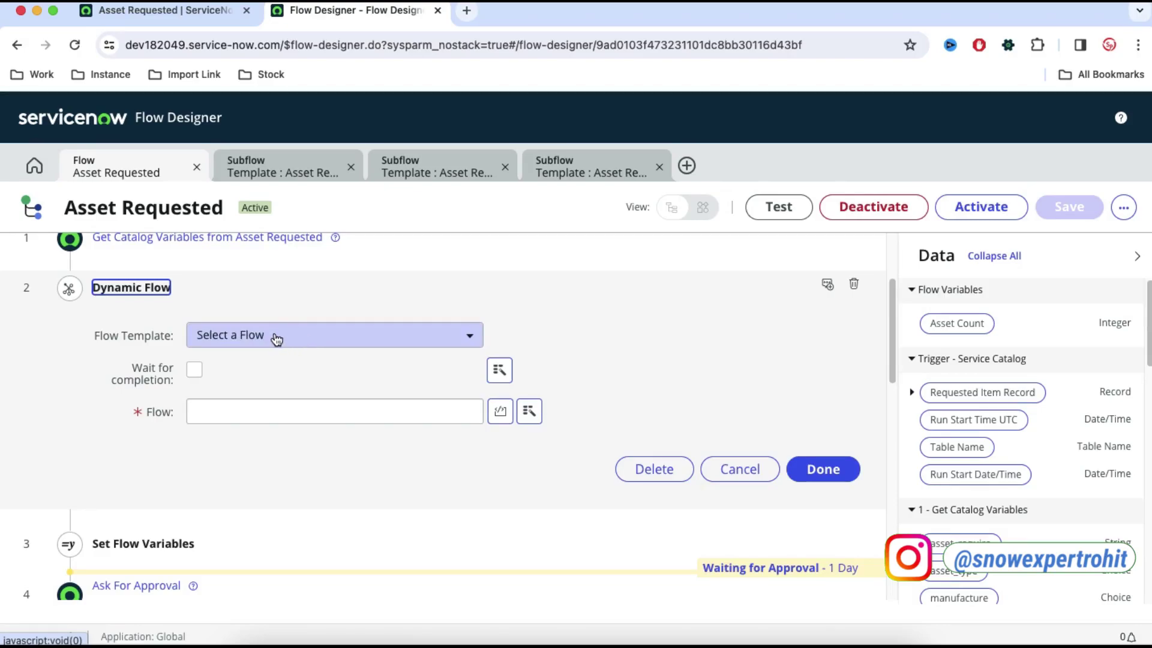
{"action": "left_click", "coordinate": [279, 340]}
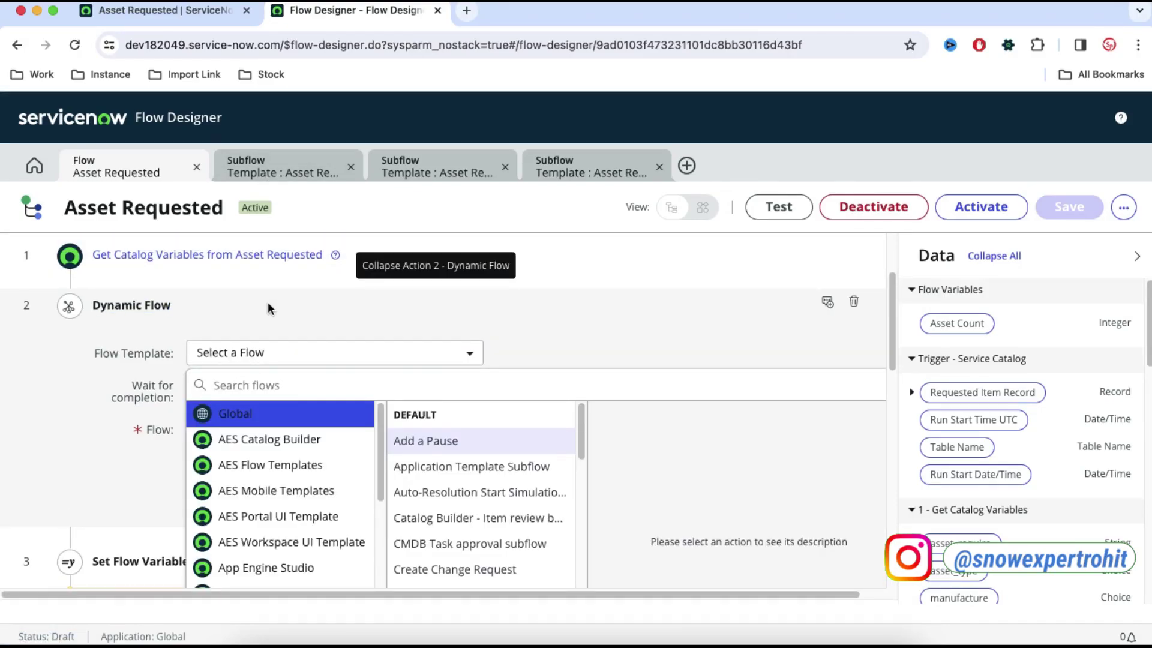
{"action": "left_click", "coordinate": [278, 385]}
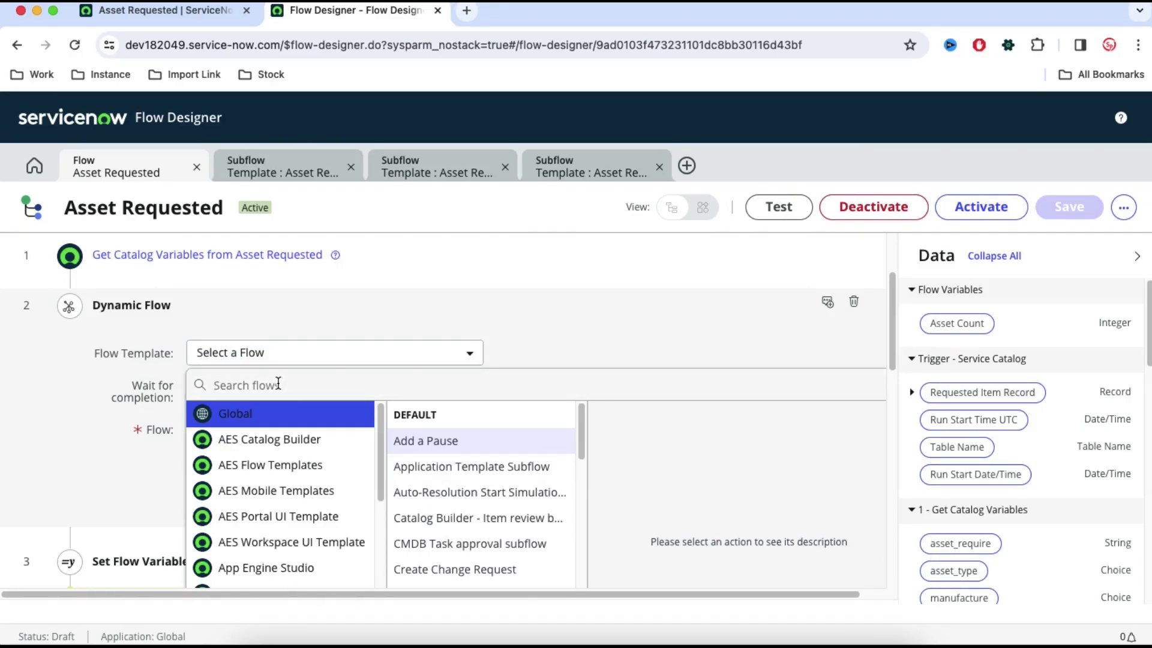
{"action": "type", "text": "tem"}
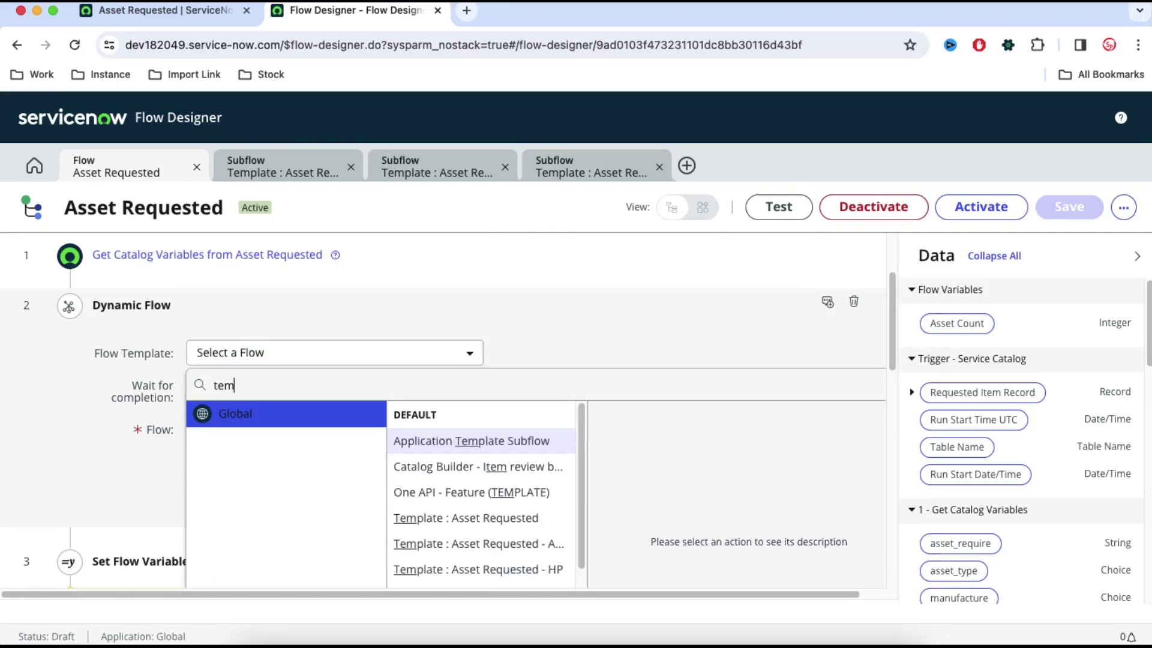
{"action": "type", "text": "pl"}
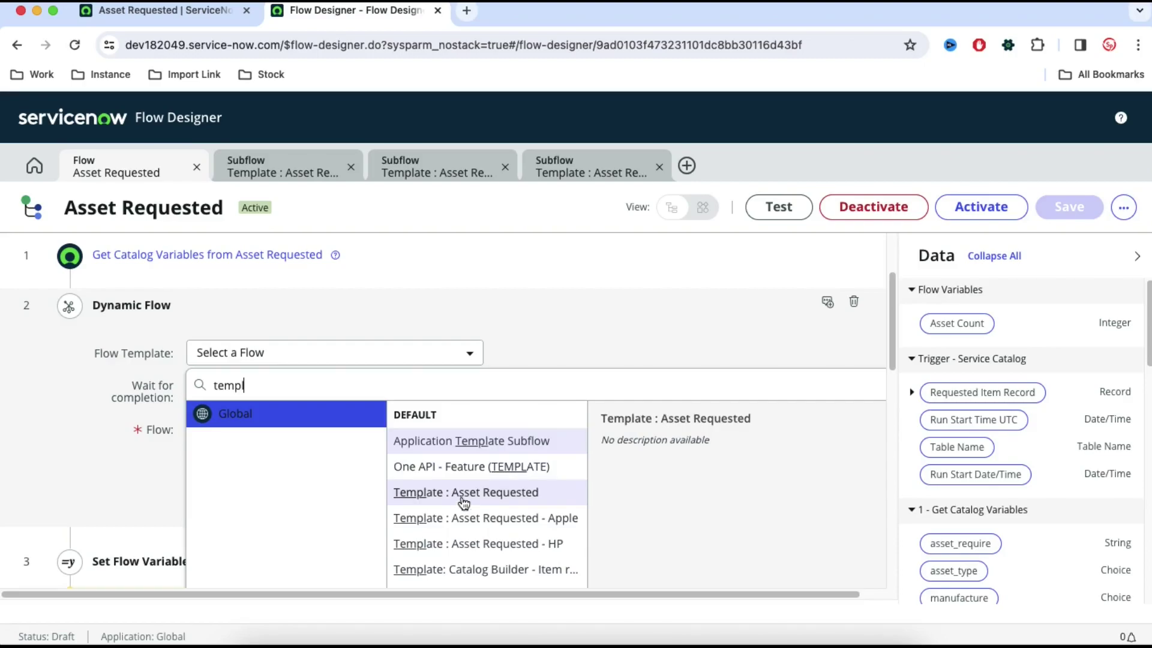
{"action": "left_click", "coordinate": [464, 493]}
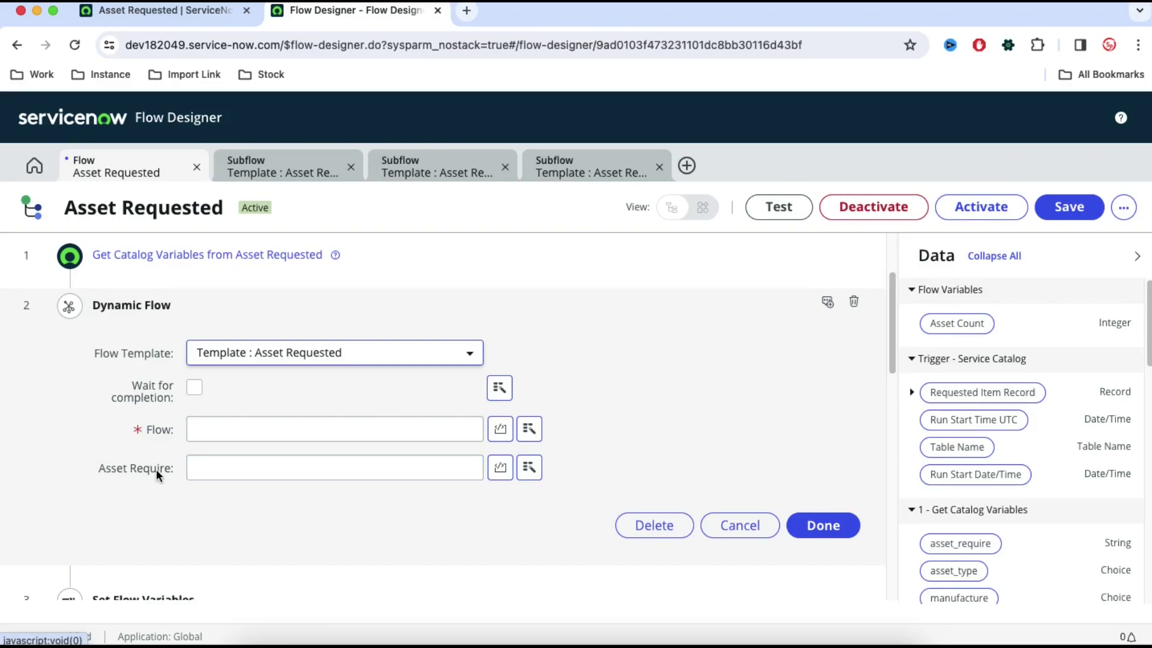
Map the Dynamic Flow step's Asset Require input to asset_require from the Get Catalog Variables action
{"action": "left_click", "coordinate": [201, 471]}
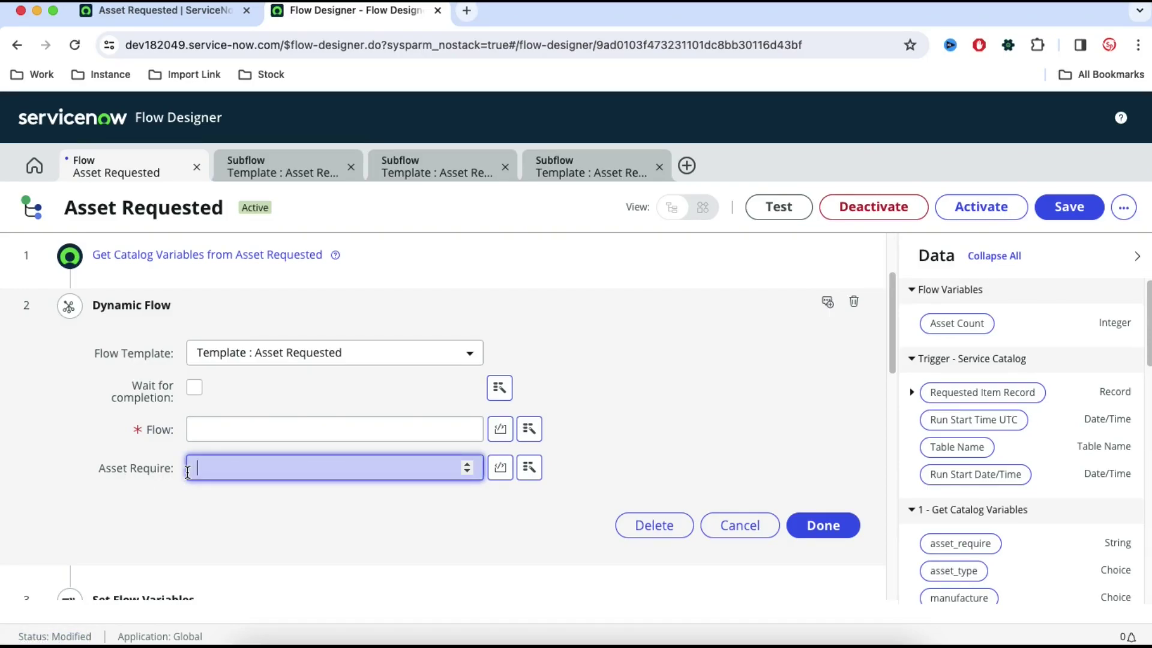
{"action": "left_click", "coordinate": [529, 469]}
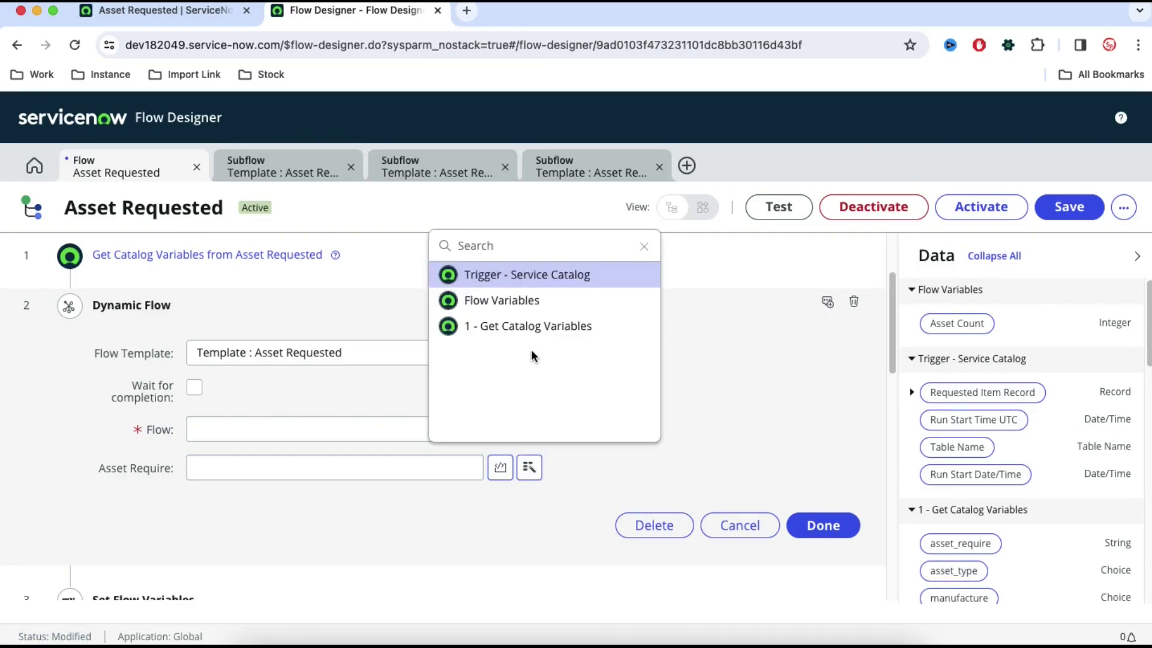
{"action": "left_click", "coordinate": [535, 326]}
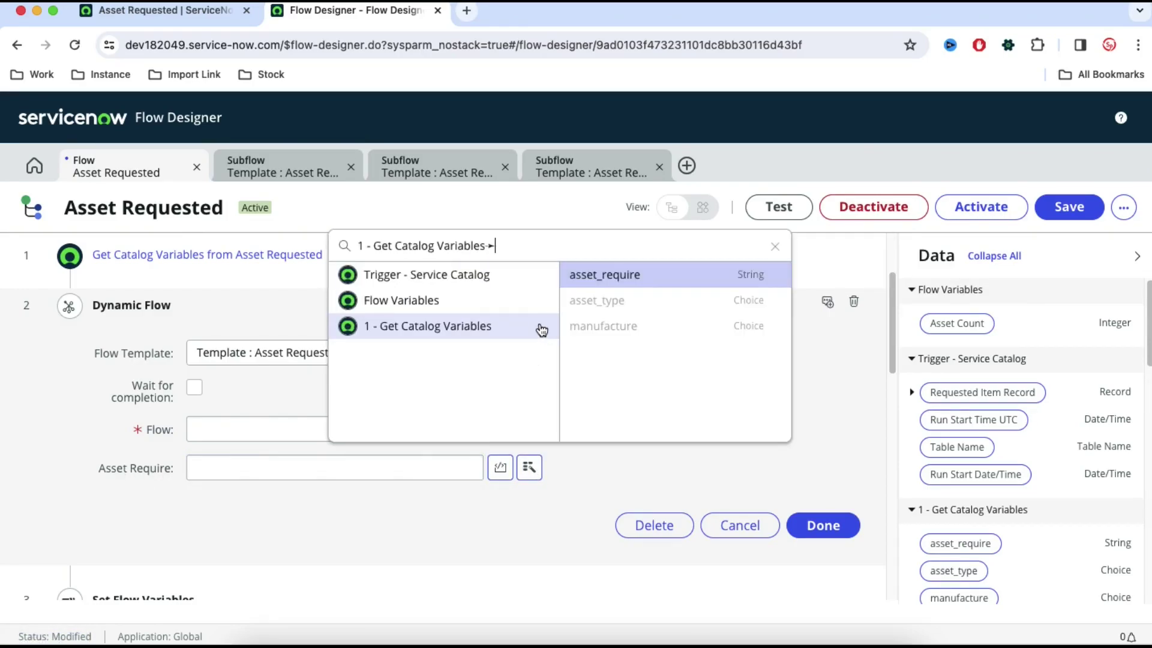
{"action": "left_click", "coordinate": [624, 277]}
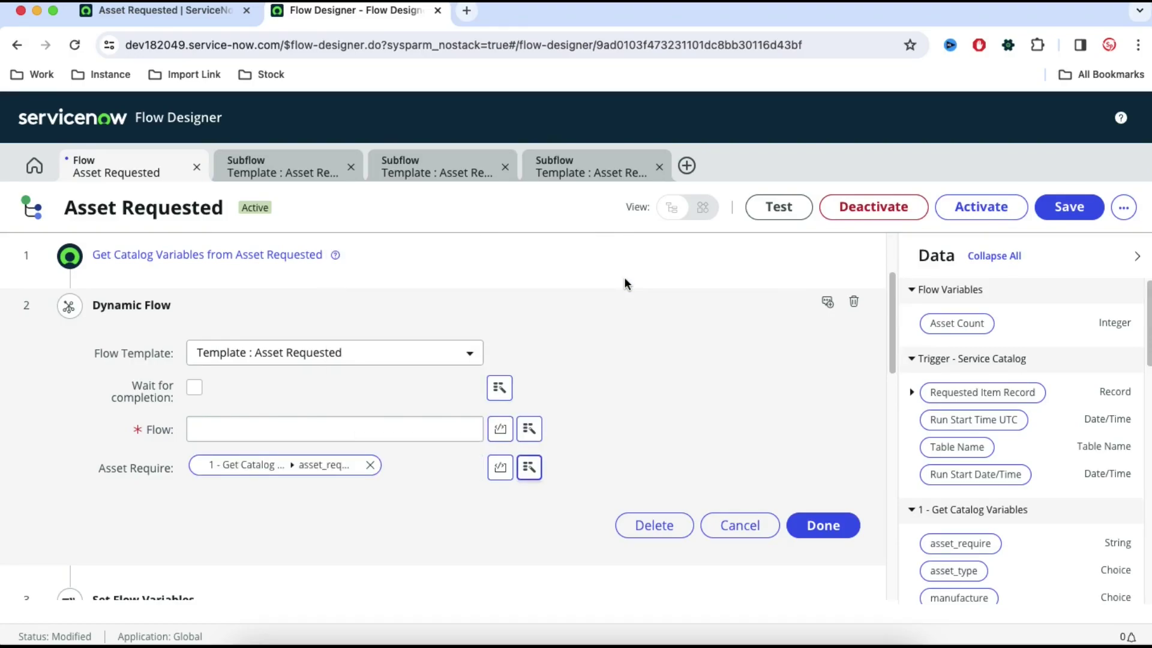
Copy the prefix "Template : Asset Requested -" from the Apple subflow's name into the Dynamic Flow step's Flow value
{"action": "left_click", "coordinate": [266, 430]}
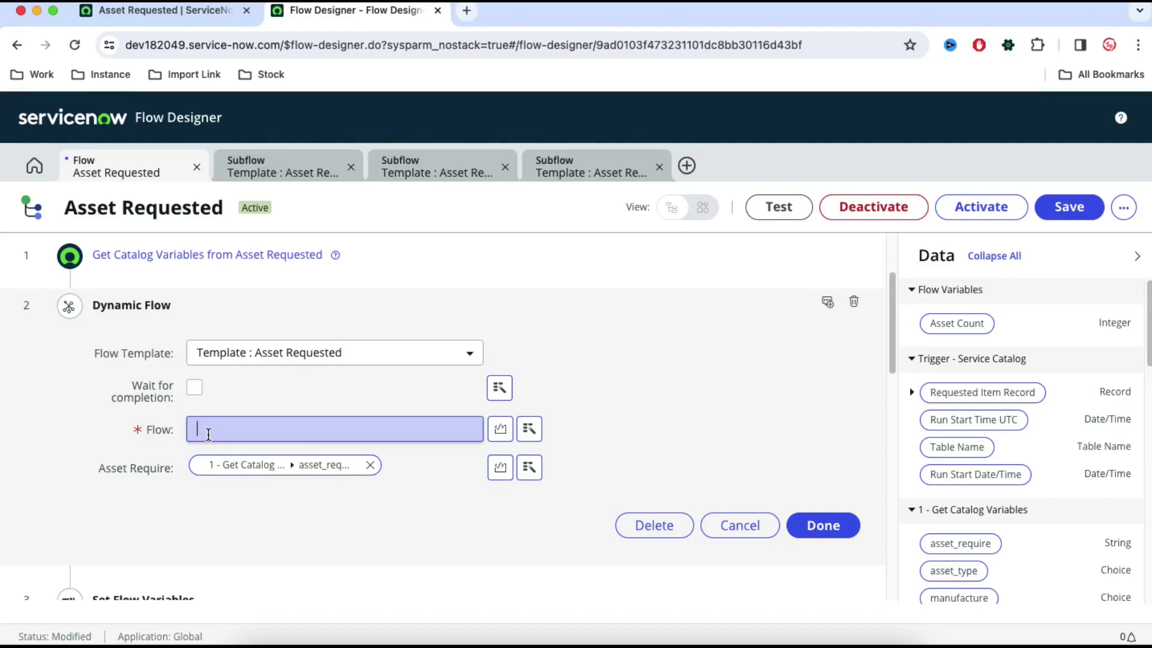
{"action": "left_click", "coordinate": [273, 167]}
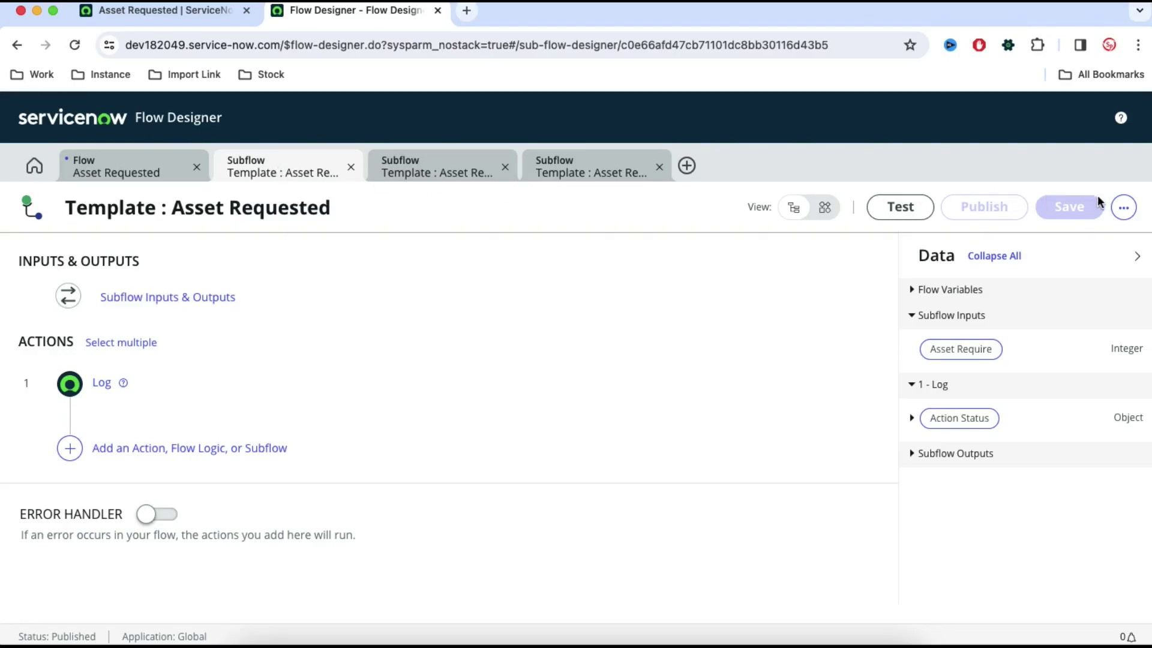
{"action": "left_click", "coordinate": [444, 173]}
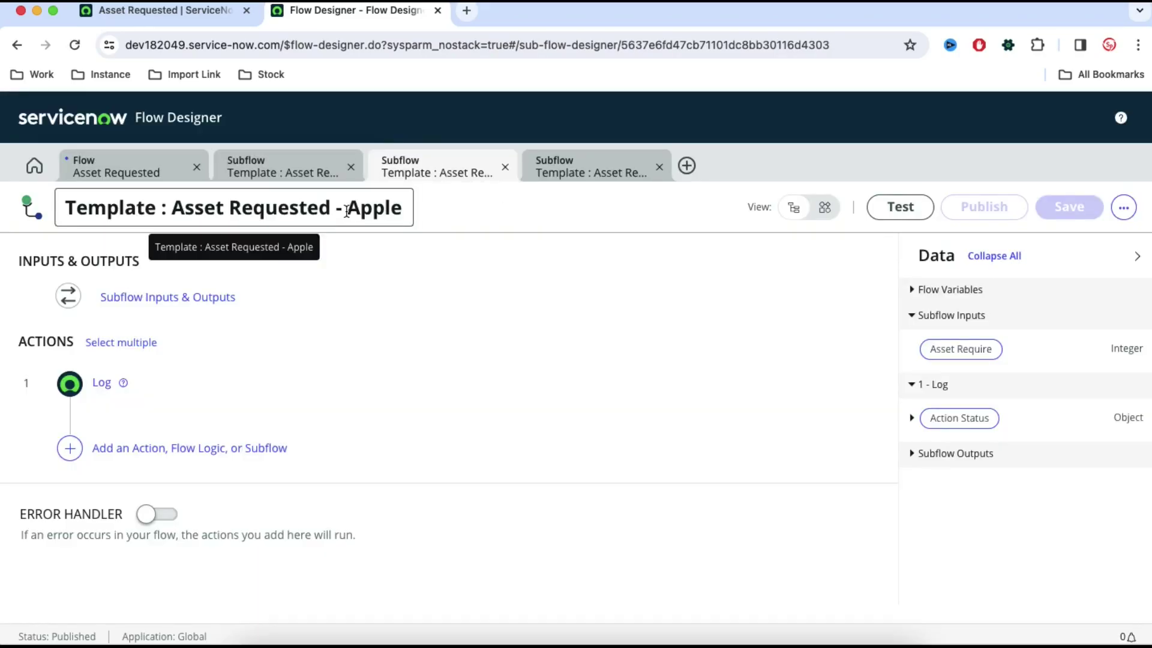
{"action": "left_click", "coordinate": [343, 209]}
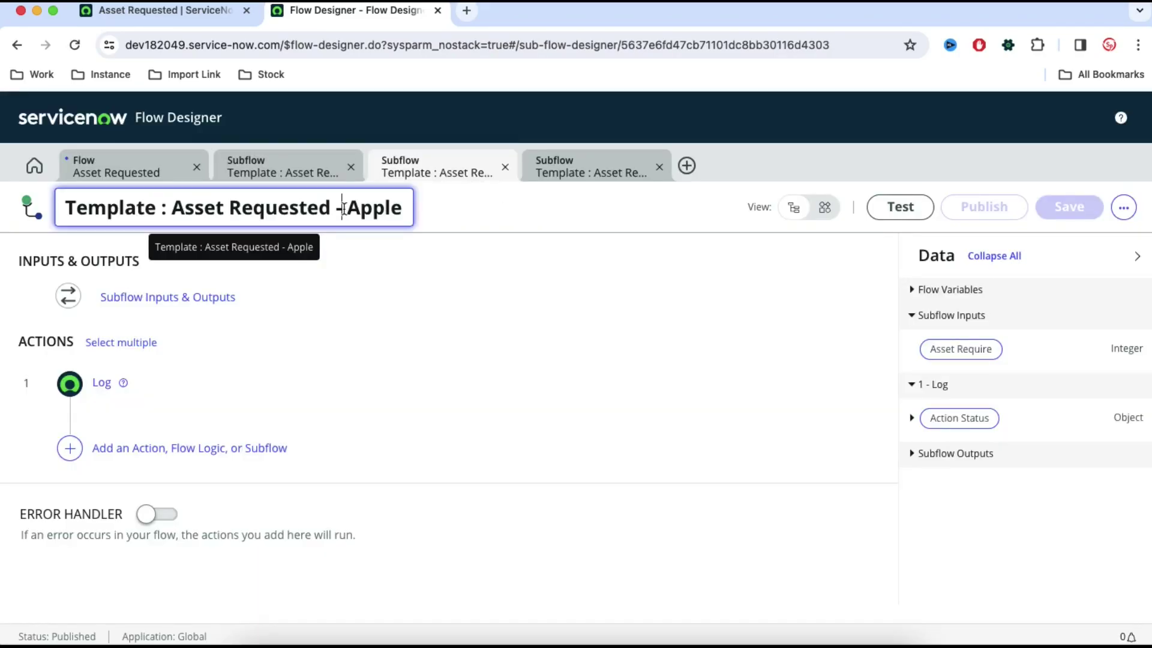
{"action": "left_click_drag", "start_coordinate": [343, 208], "coordinate": [68, 207]}
{"action": "key", "text": "super+c"}
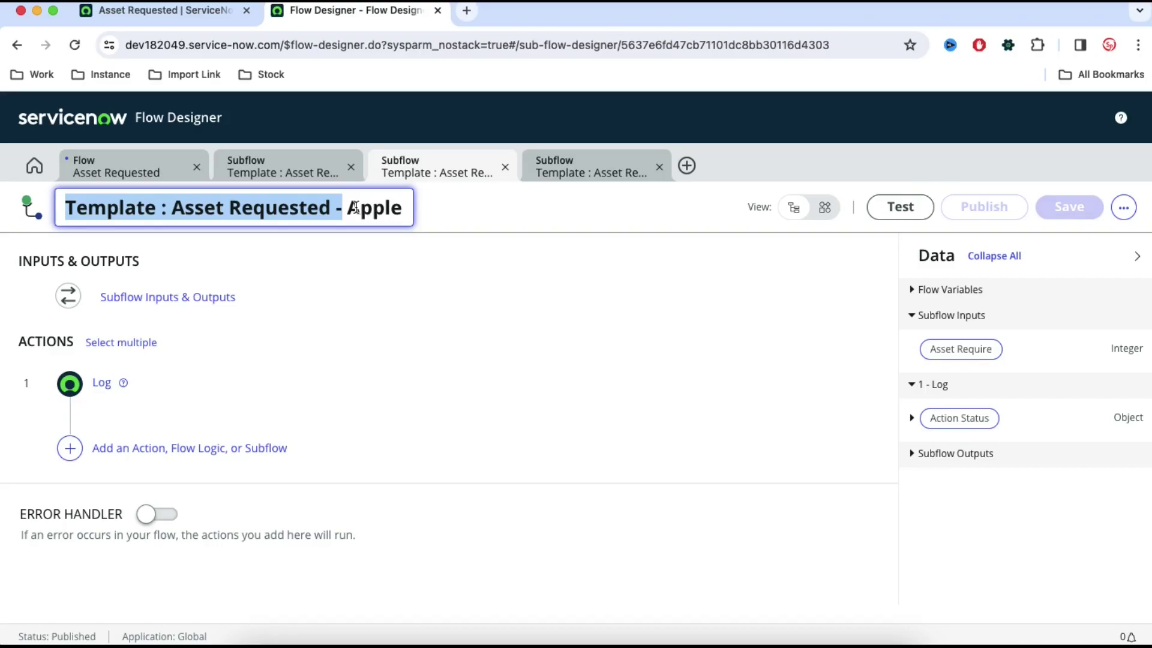
{"action": "left_click", "coordinate": [575, 174]}
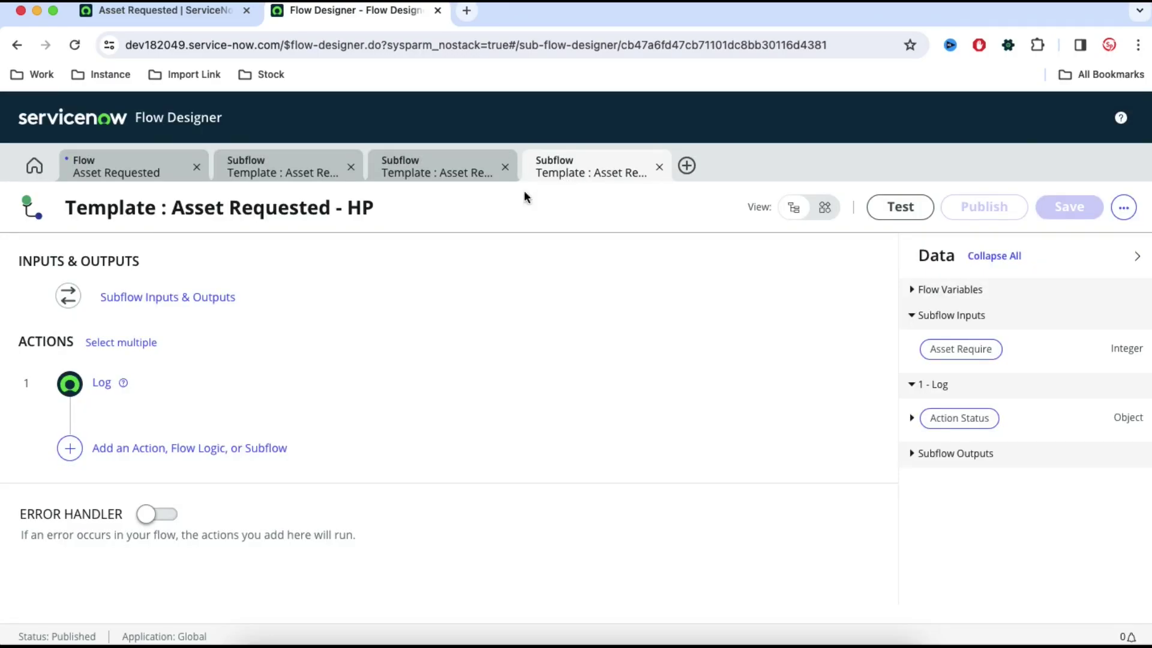
{"action": "left_click", "coordinate": [119, 173]}
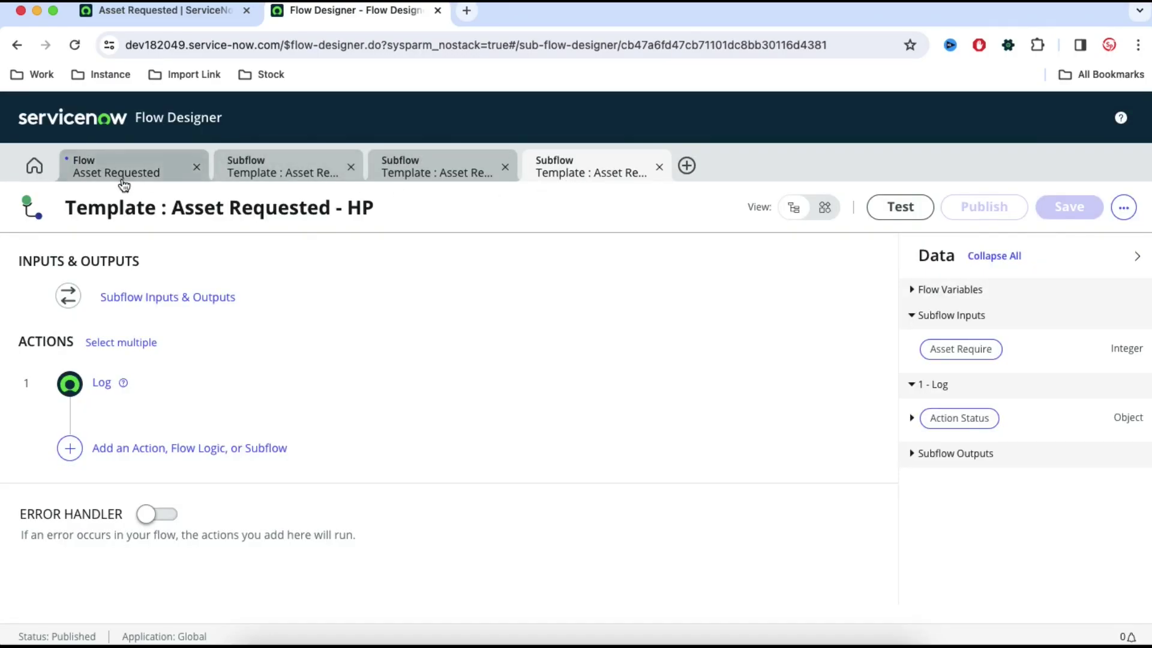
{"action": "scroll", "coordinate": [264, 324], "scroll_direction": "up", "scroll_amount": 15}
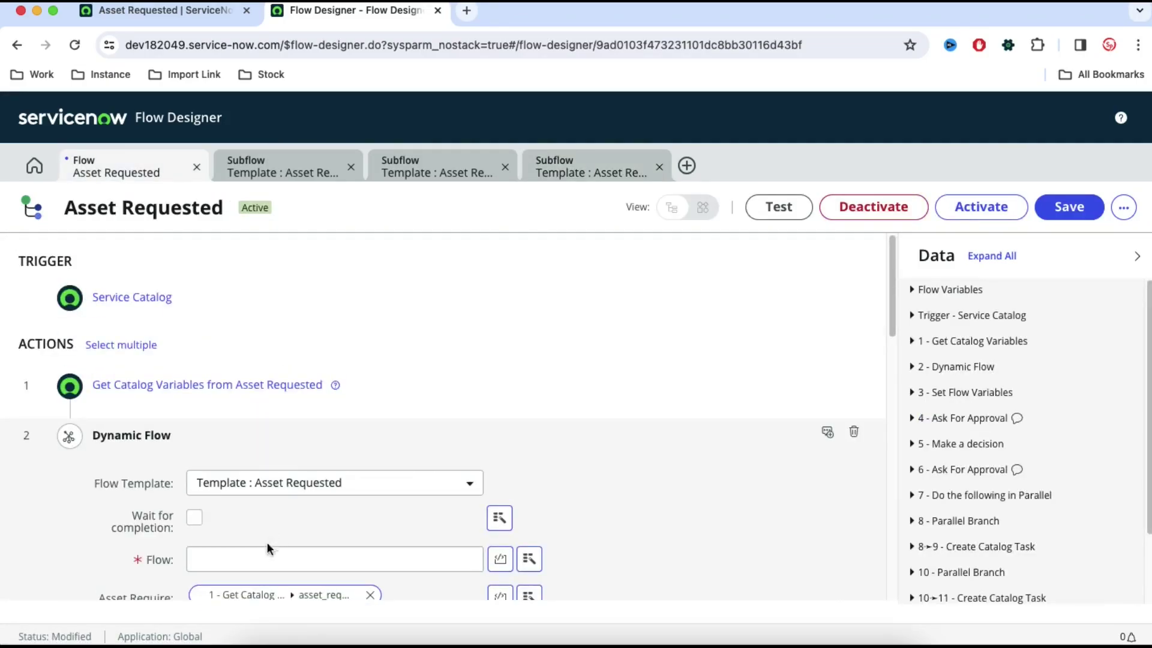
{"action": "left_click", "coordinate": [259, 556]}
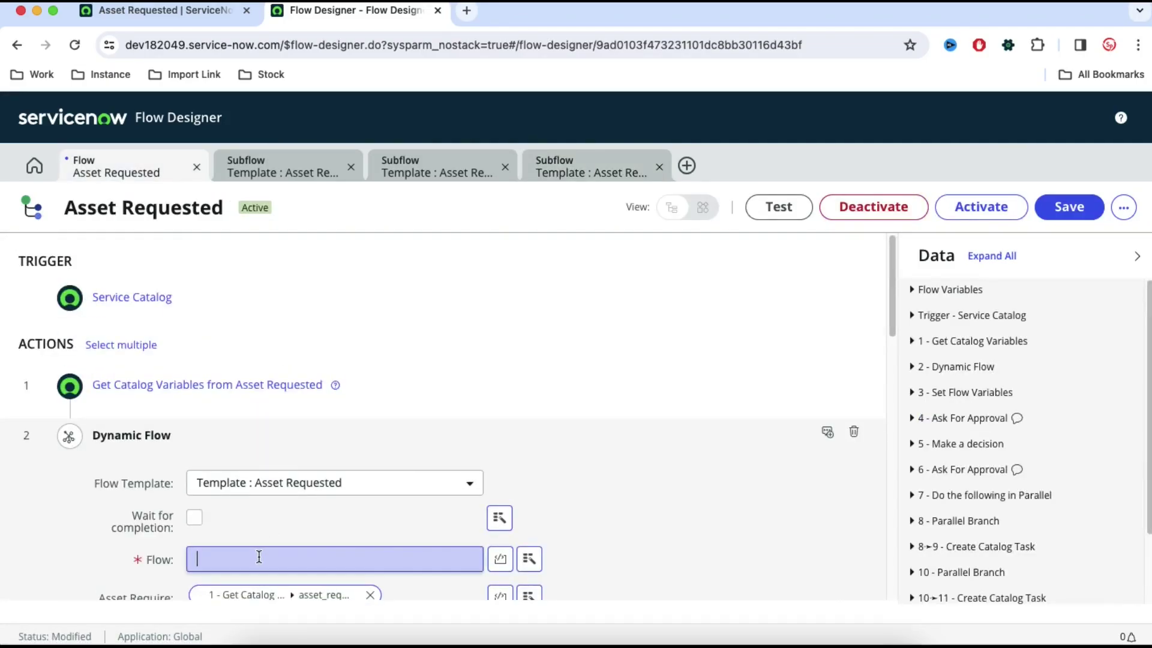
{"action": "key", "text": "super+v"}
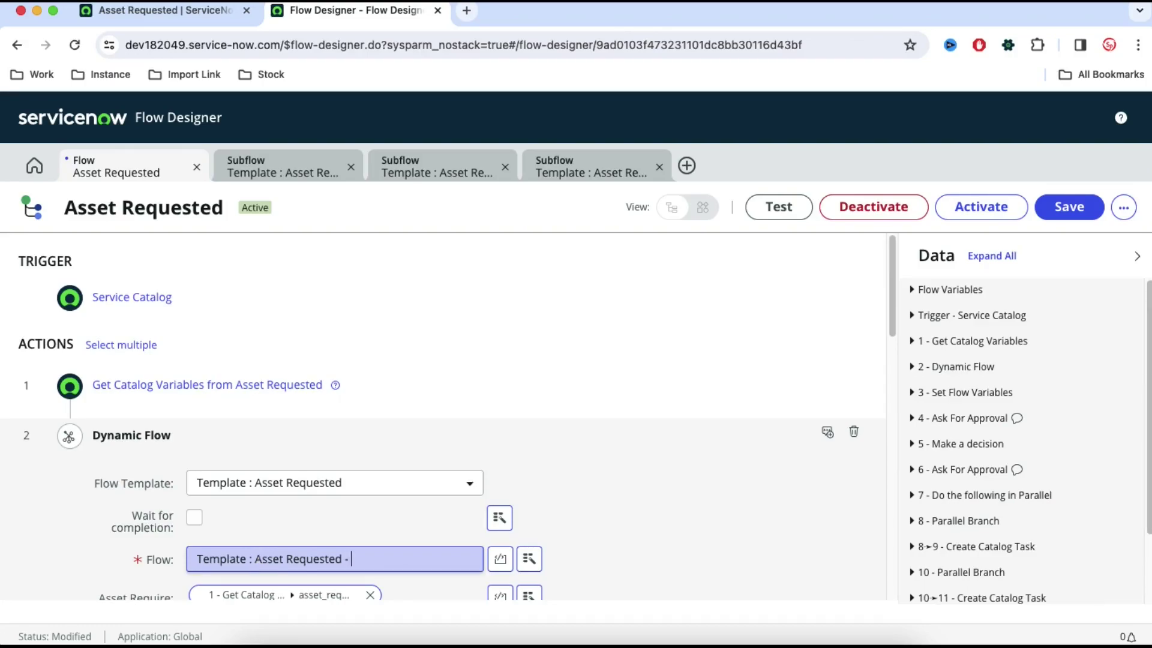
Append the asset_type variable from Get Catalog Variables to the Dynamic Flow step's Flow value and save the flow
{"action": "left_click", "coordinate": [528, 559]}
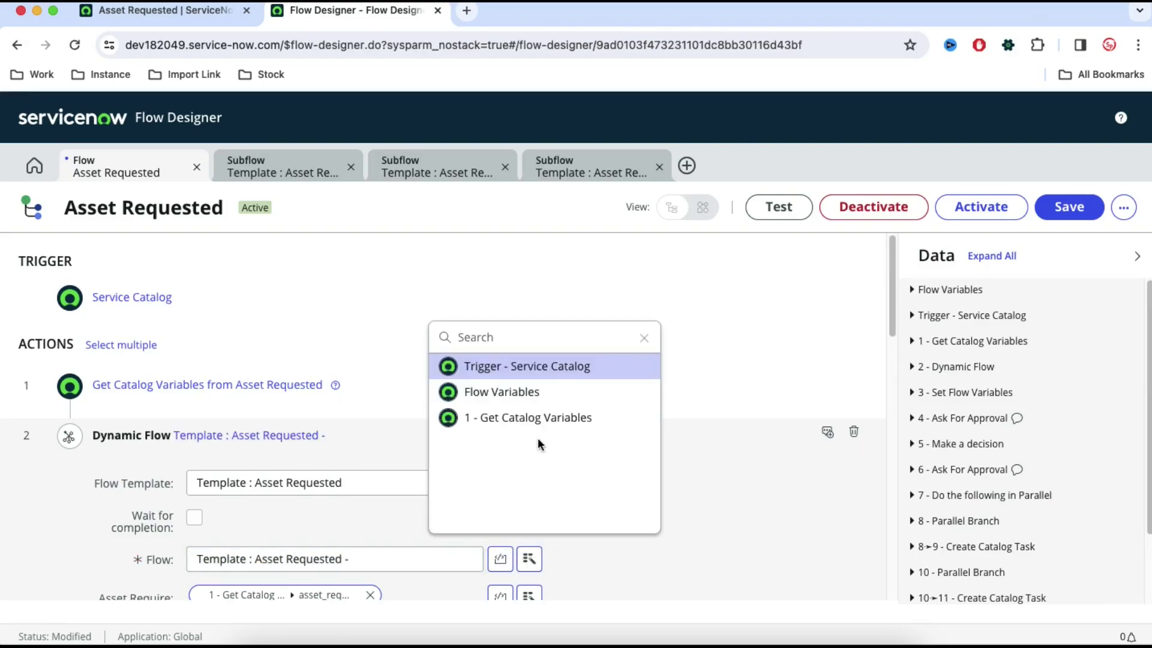
{"action": "left_click", "coordinate": [540, 417]}
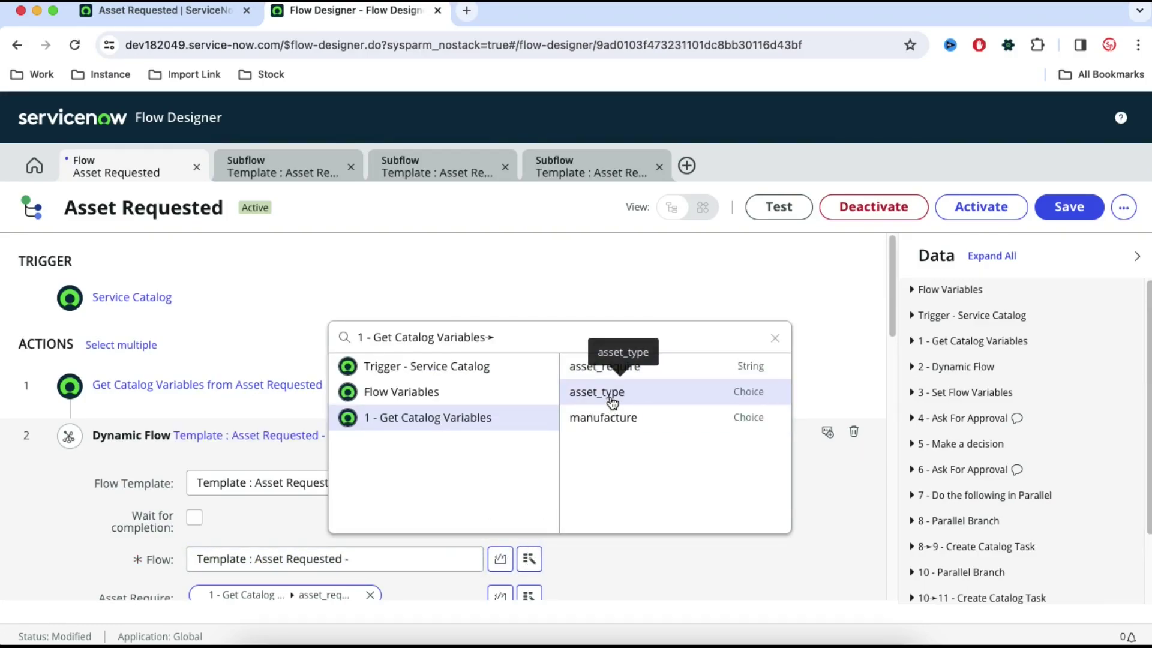
{"action": "left_click", "coordinate": [612, 400]}
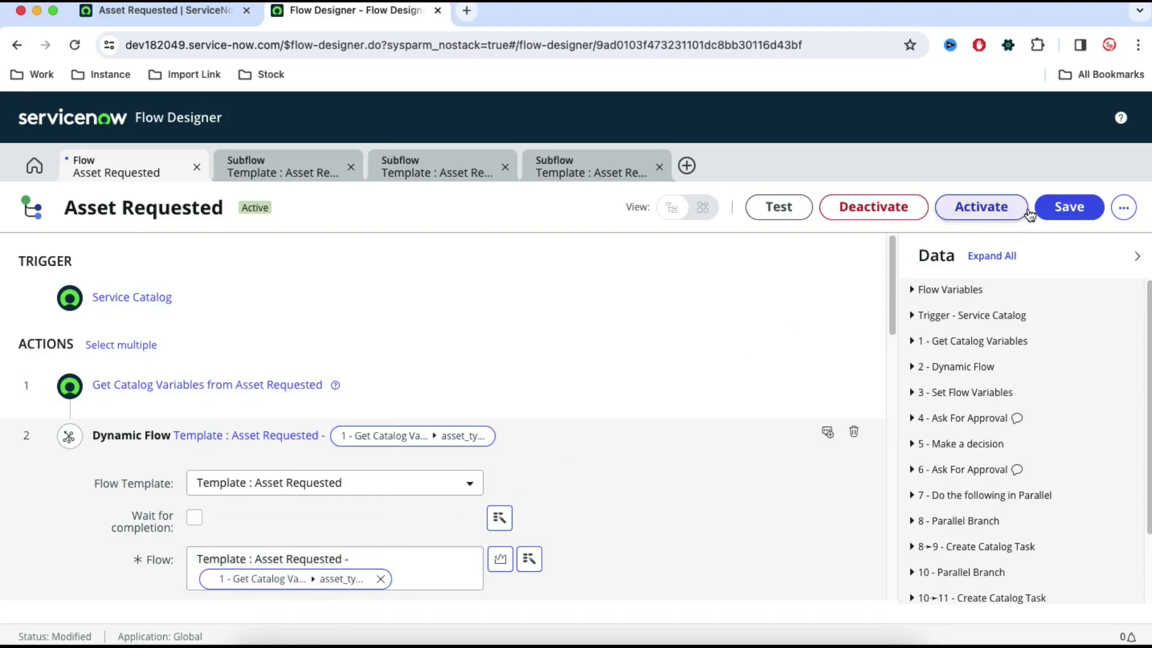
{"action": "left_click", "coordinate": [1053, 210]}
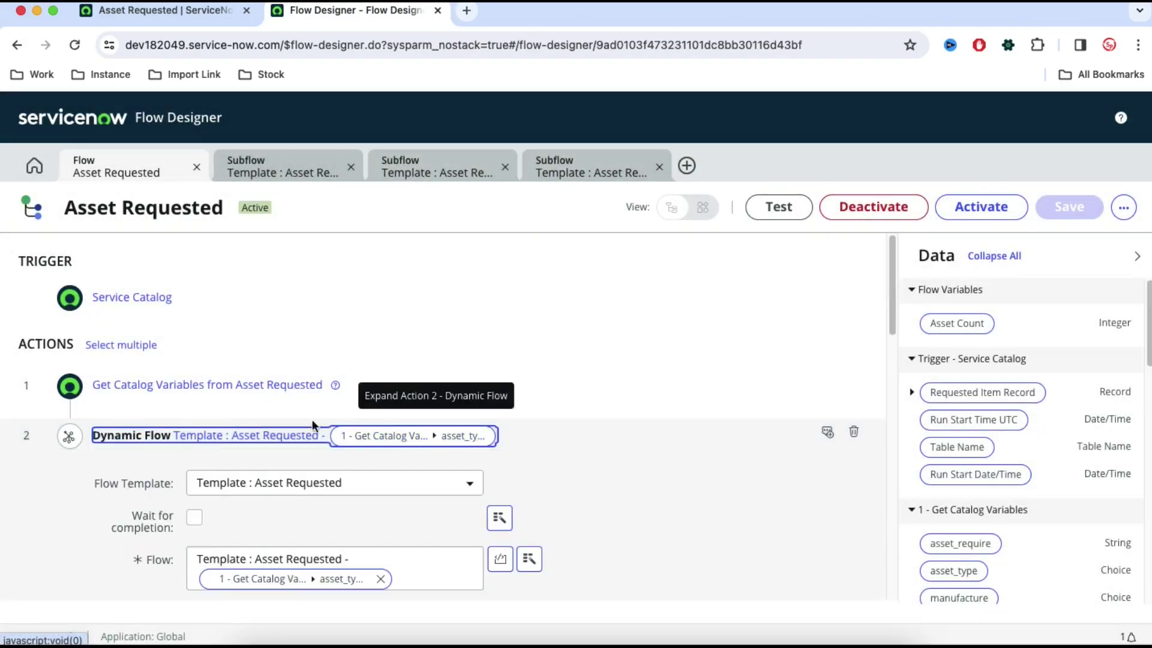
Enable Wait for completion on the Dynamic Flow step and activate the Asset Requested flow
{"action": "left_click", "coordinate": [196, 519]}
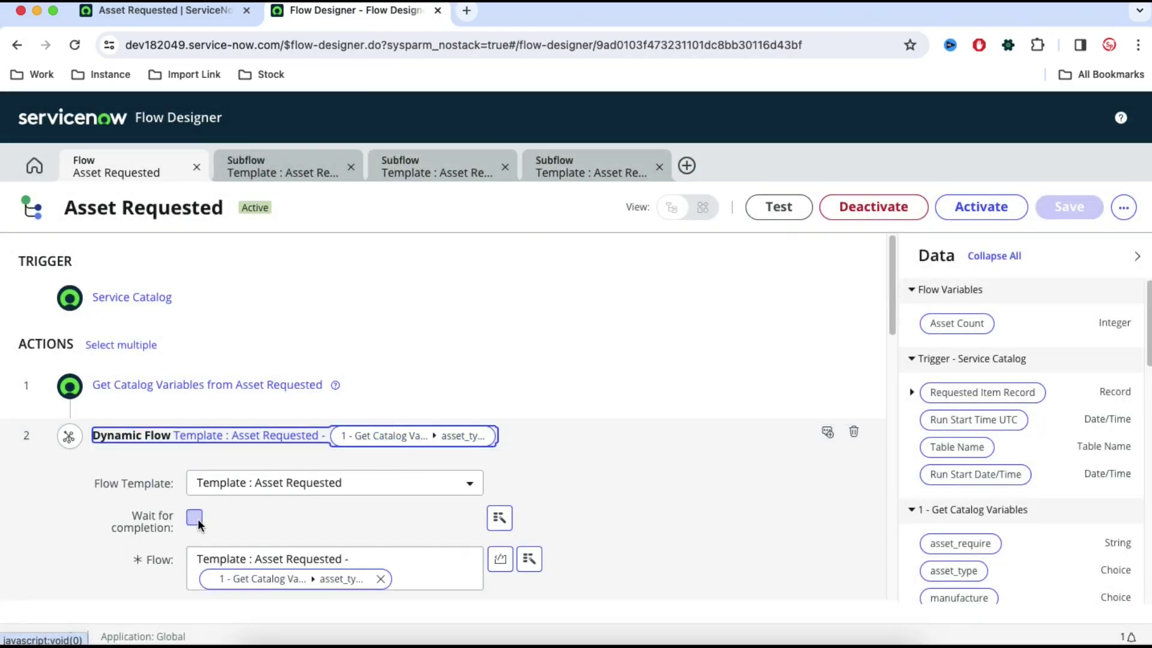
{"action": "left_click", "coordinate": [965, 211]}
{"action": "left_click", "coordinate": [703, 327]}
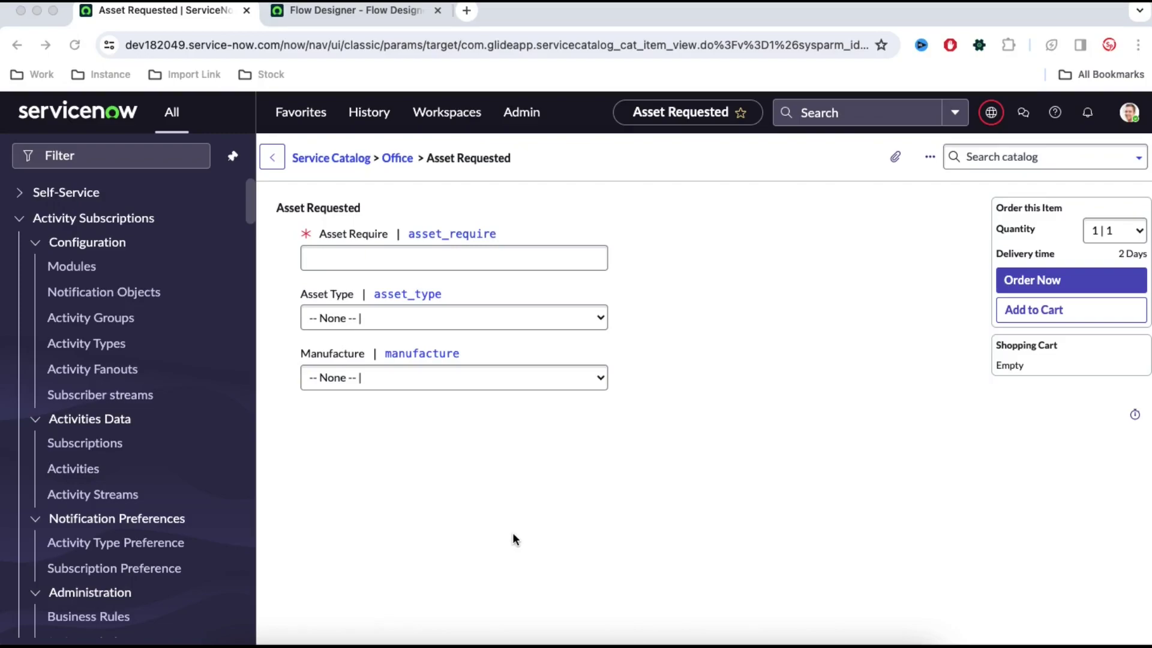
Order the Asset Requested catalog item with Asset Require 5, Asset Type Laptop and Manufacture Apple
{"action": "left_click", "coordinate": [374, 264]}
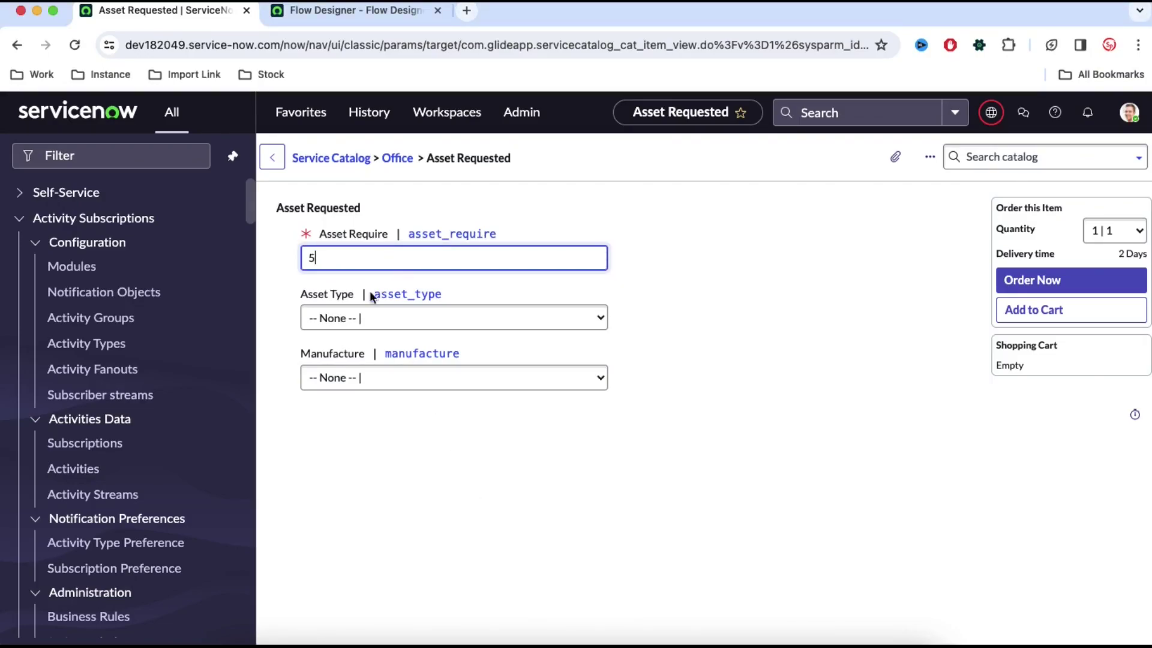
{"action": "left_click", "coordinate": [360, 317]}
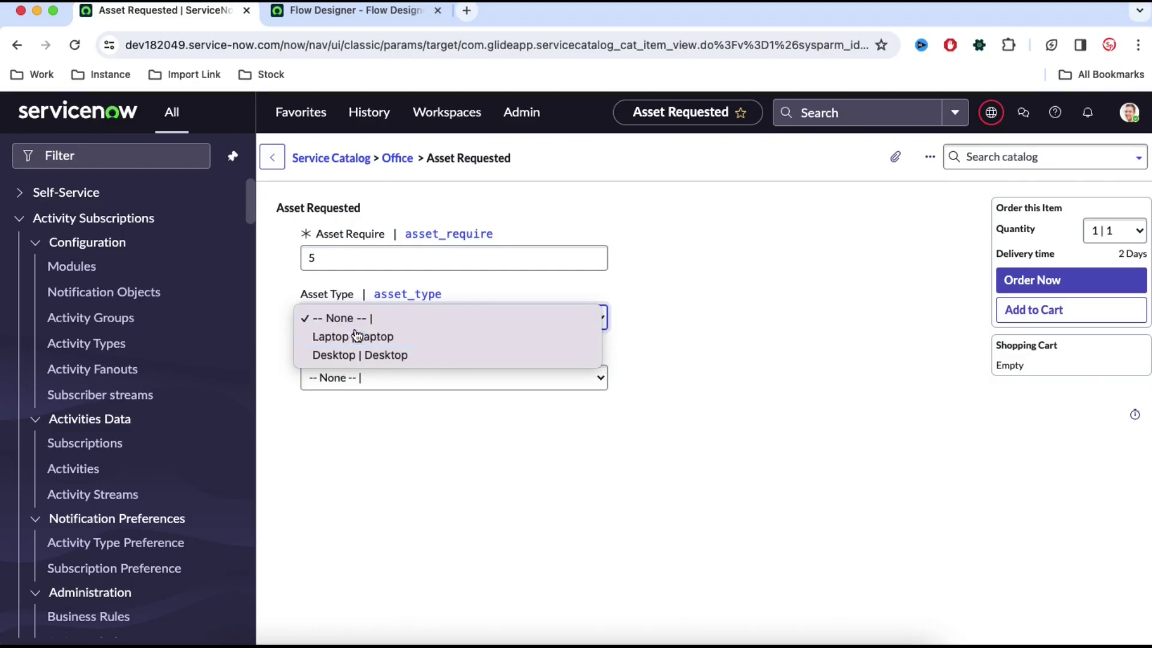
{"action": "left_click", "coordinate": [356, 335]}
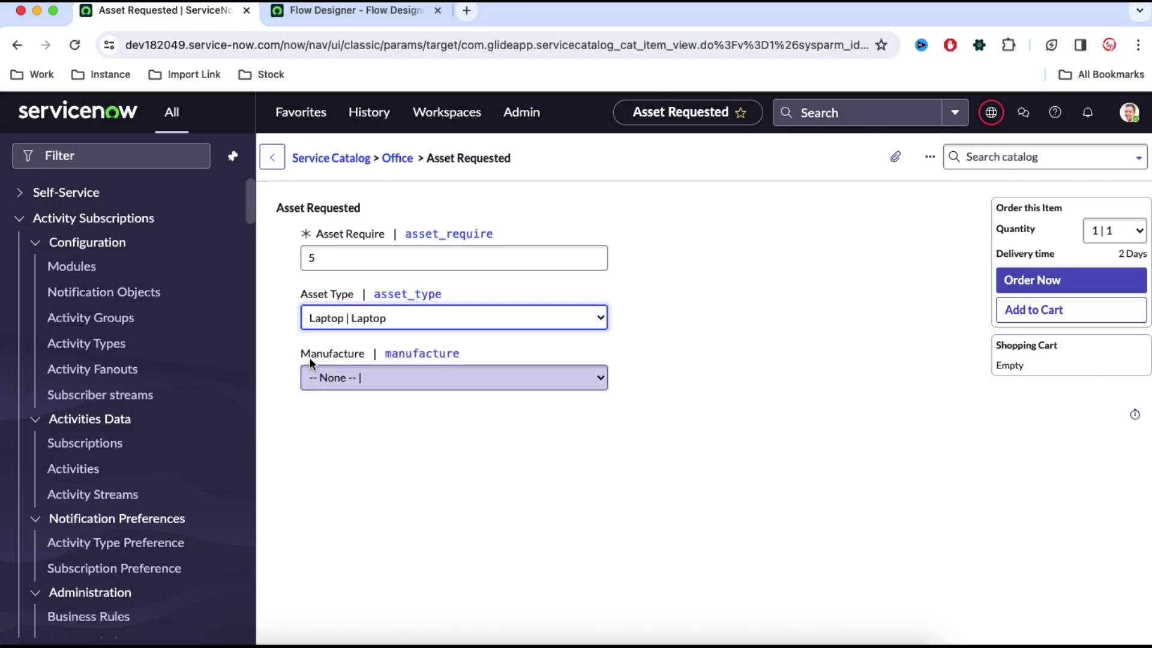
{"action": "left_click", "coordinate": [337, 383]}
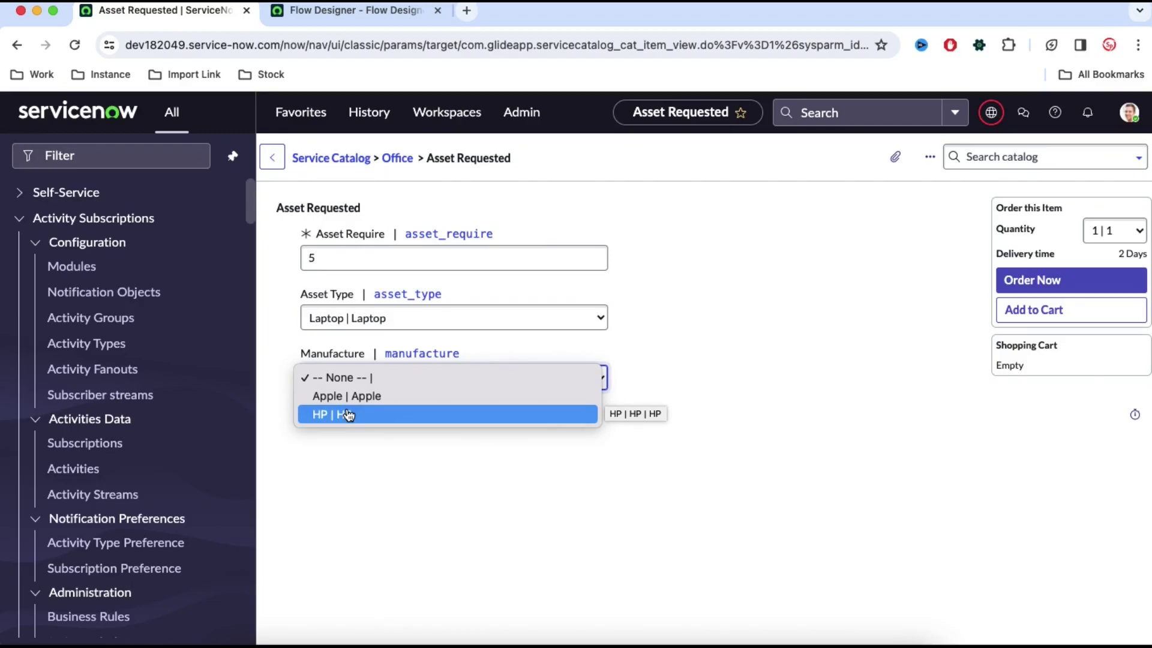
{"action": "left_click", "coordinate": [335, 396]}
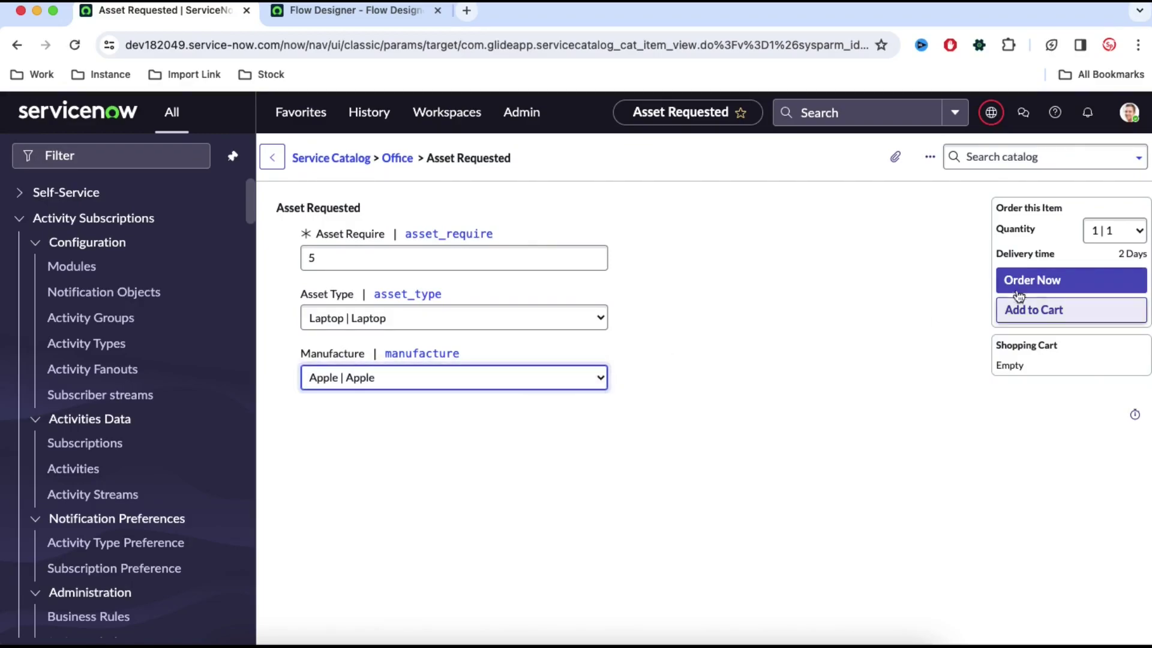
{"action": "left_click", "coordinate": [1046, 278]}
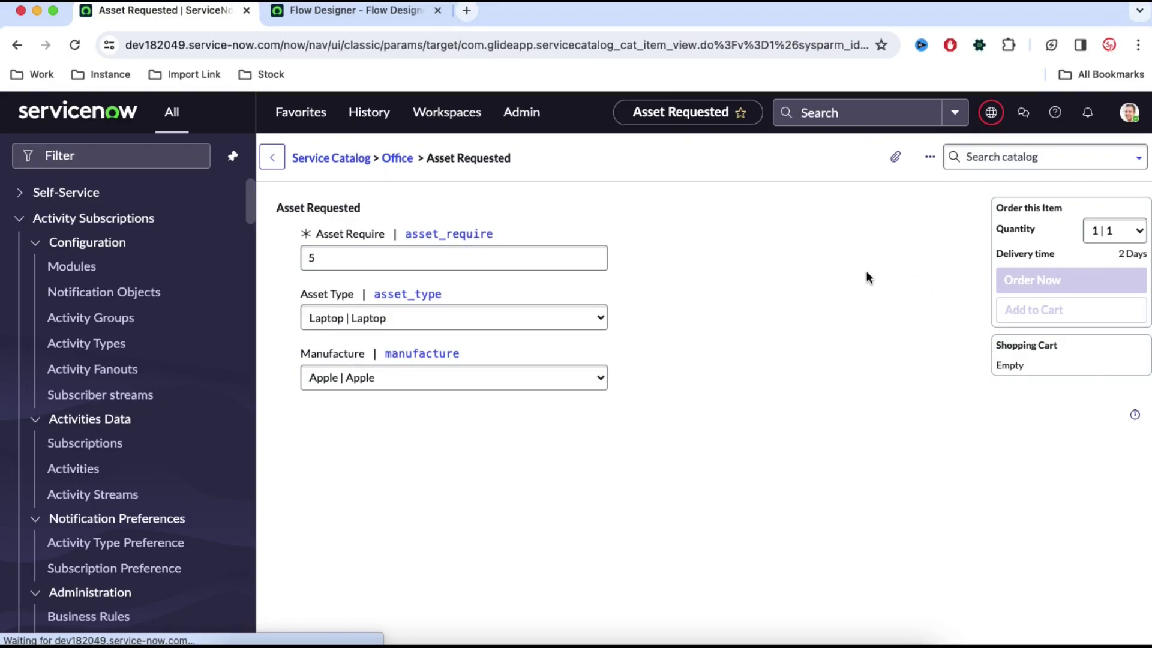
Open the execution details of the newest Asset Requested run from the Flow Designer executions list
{"action": "left_click", "coordinate": [355, 13]}
{"action": "left_click", "coordinate": [34, 169]}
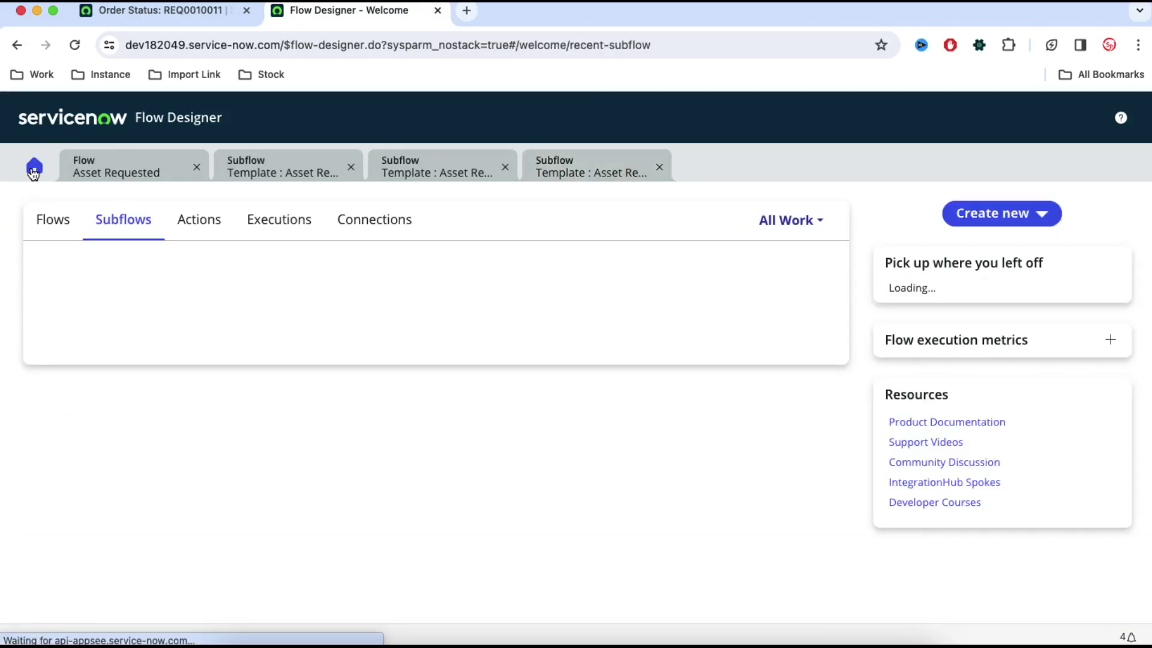
{"action": "left_click", "coordinate": [304, 227]}
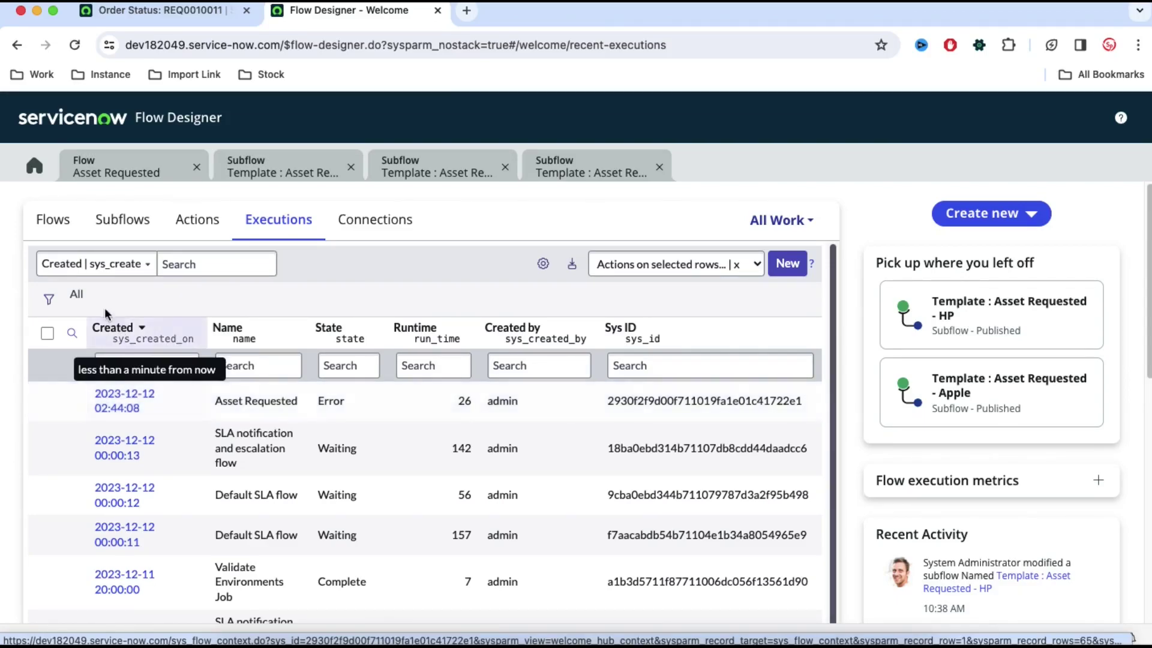
{"action": "left_click", "coordinate": [76, 294]}
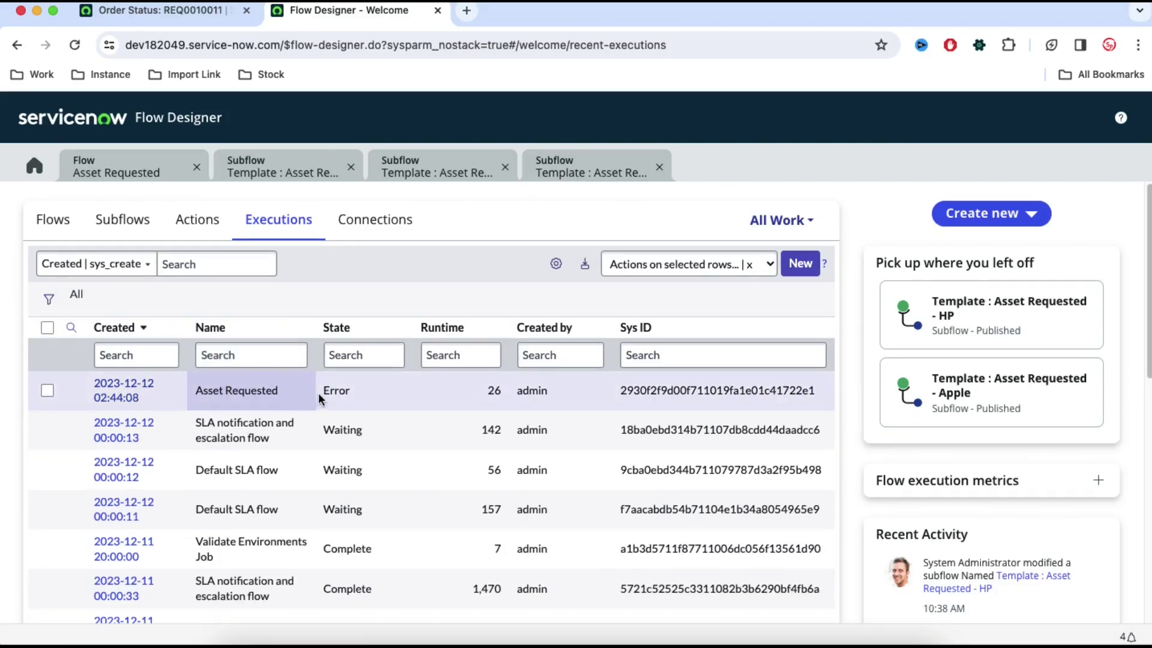
{"action": "left_click", "coordinate": [125, 390]}
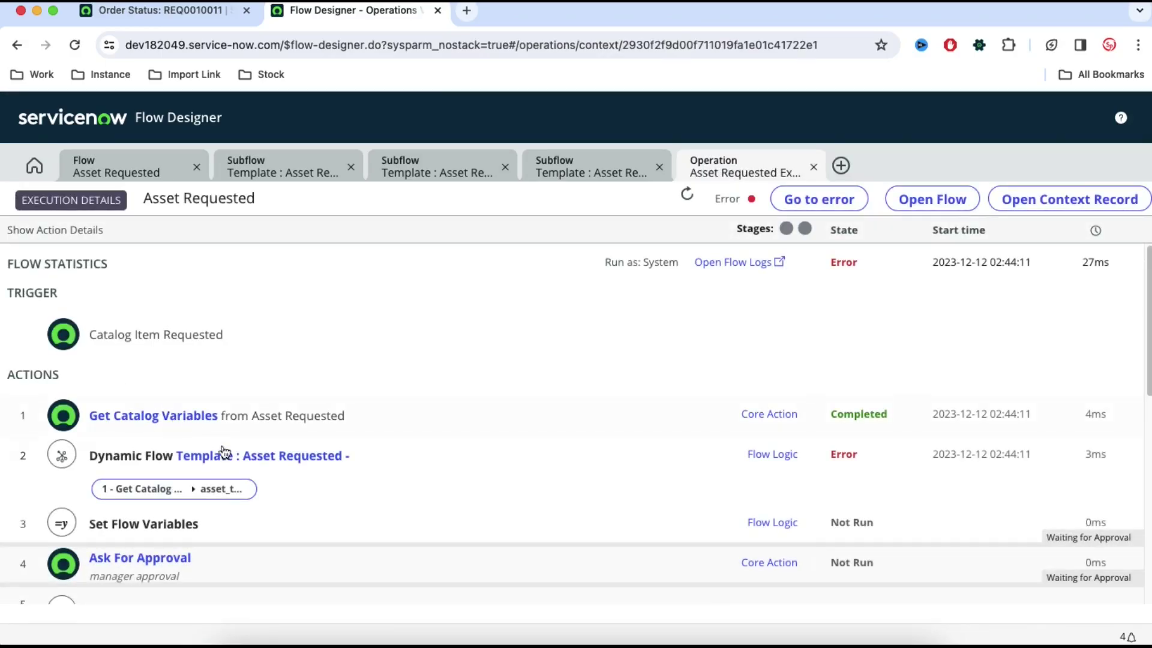
Examine the Dynamic Flow step's configuration and inputs in the execution details, checking the runtime value of Flow
{"action": "left_click", "coordinate": [318, 467]}
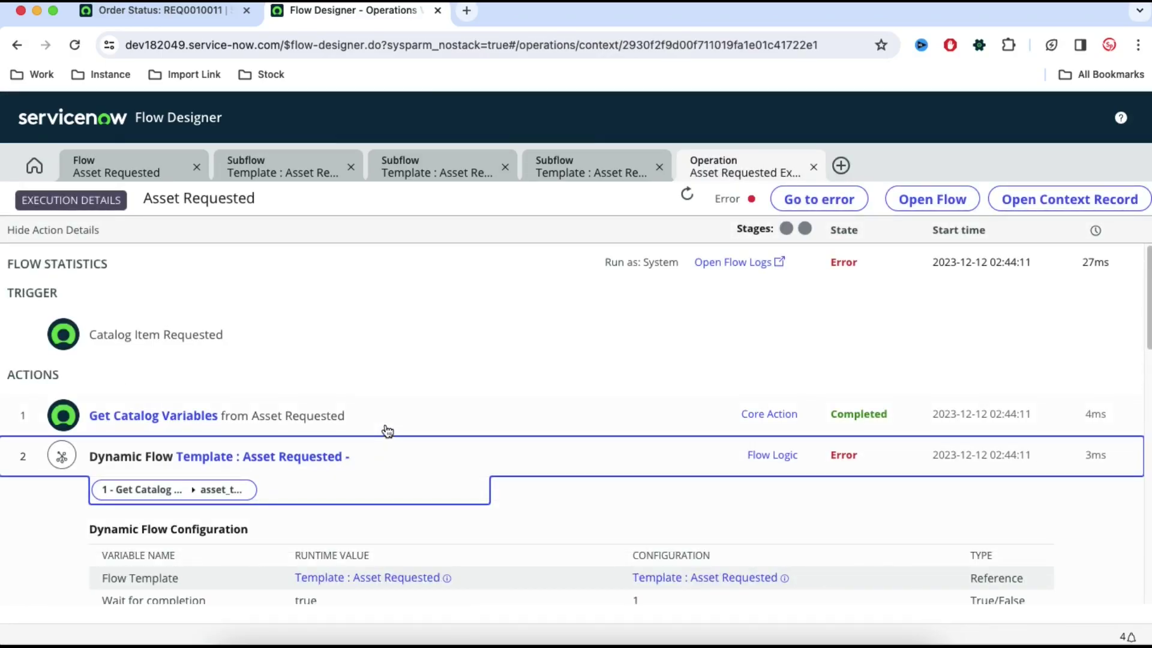
{"action": "scroll", "coordinate": [387, 429], "scroll_direction": "down", "scroll_amount": 5}
{"action": "scroll", "coordinate": [388, 431], "scroll_direction": "up", "scroll_amount": 4}
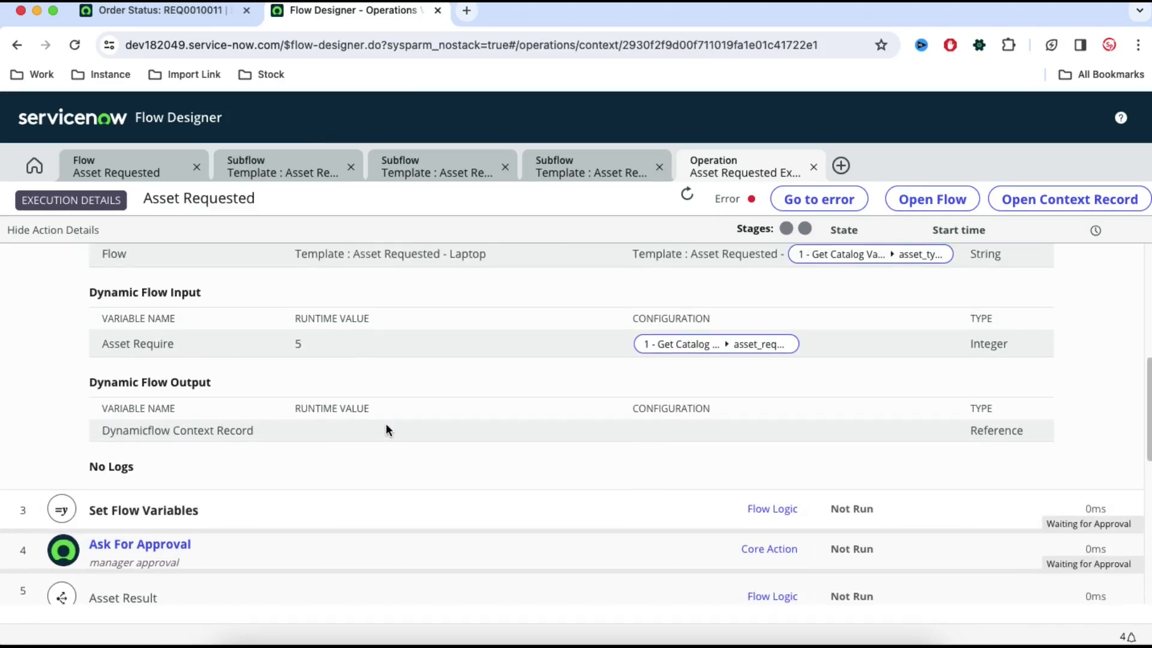
{"action": "scroll", "coordinate": [386, 425], "scroll_direction": "down", "scroll_amount": 1}
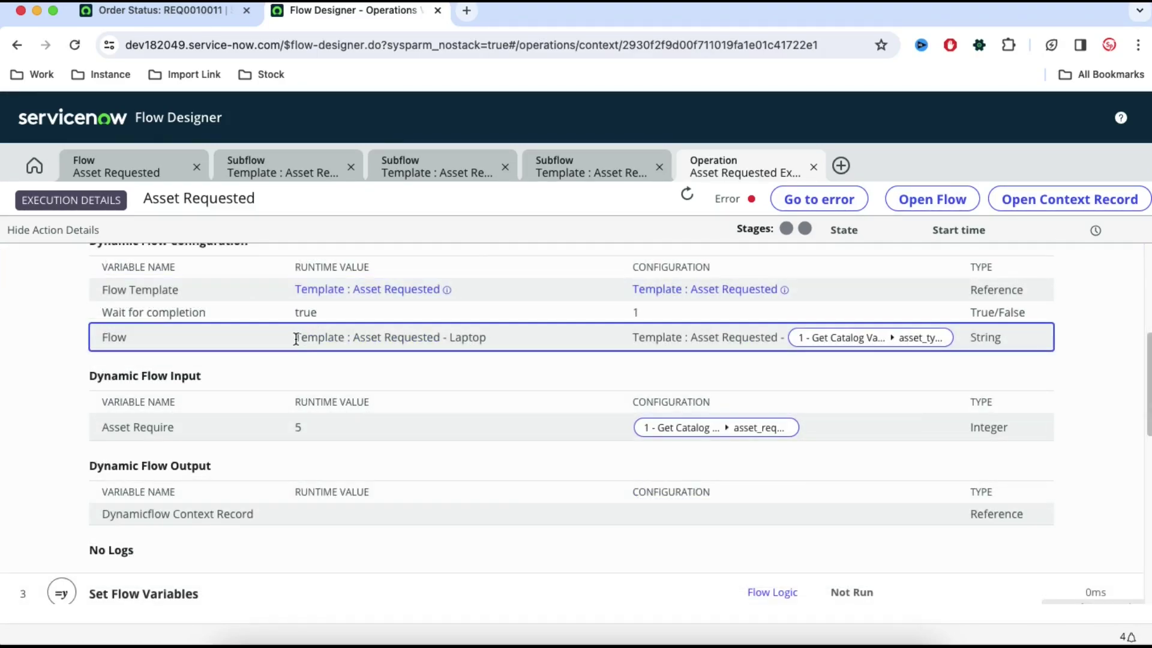
{"action": "left_click_drag", "start_coordinate": [296, 339], "coordinate": [480, 338]}
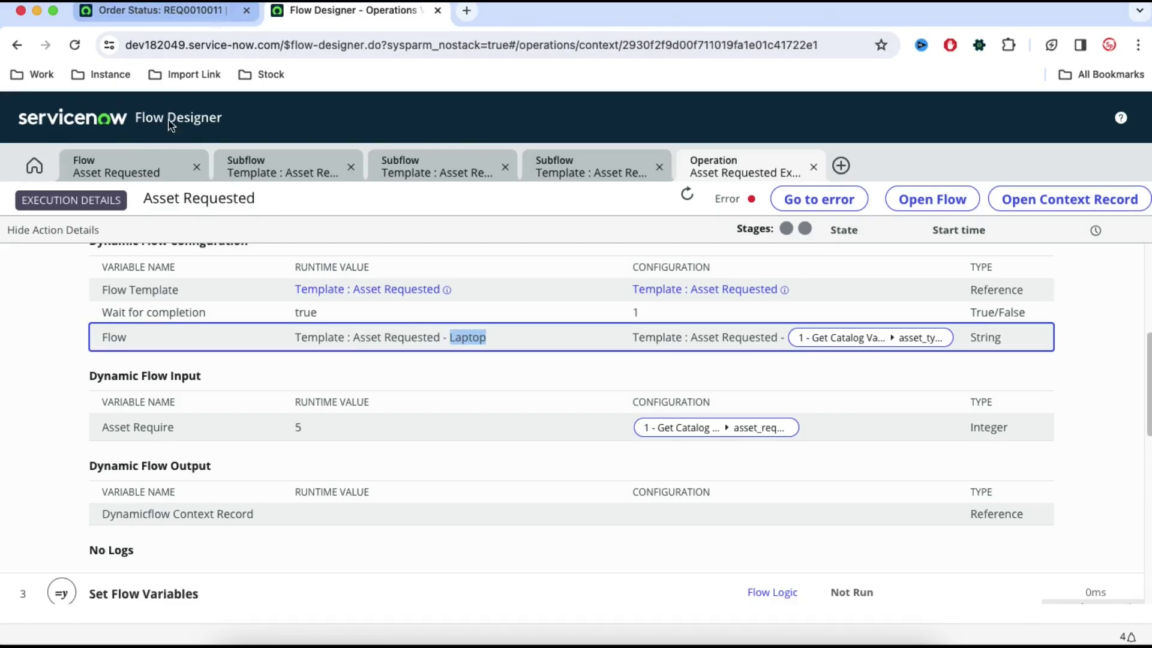
Replace the variable in the Dynamic Flow step's Flow value with manufacture from Get Catalog Variables and activate the Asset Requested flow
{"action": "left_click", "coordinate": [132, 172]}
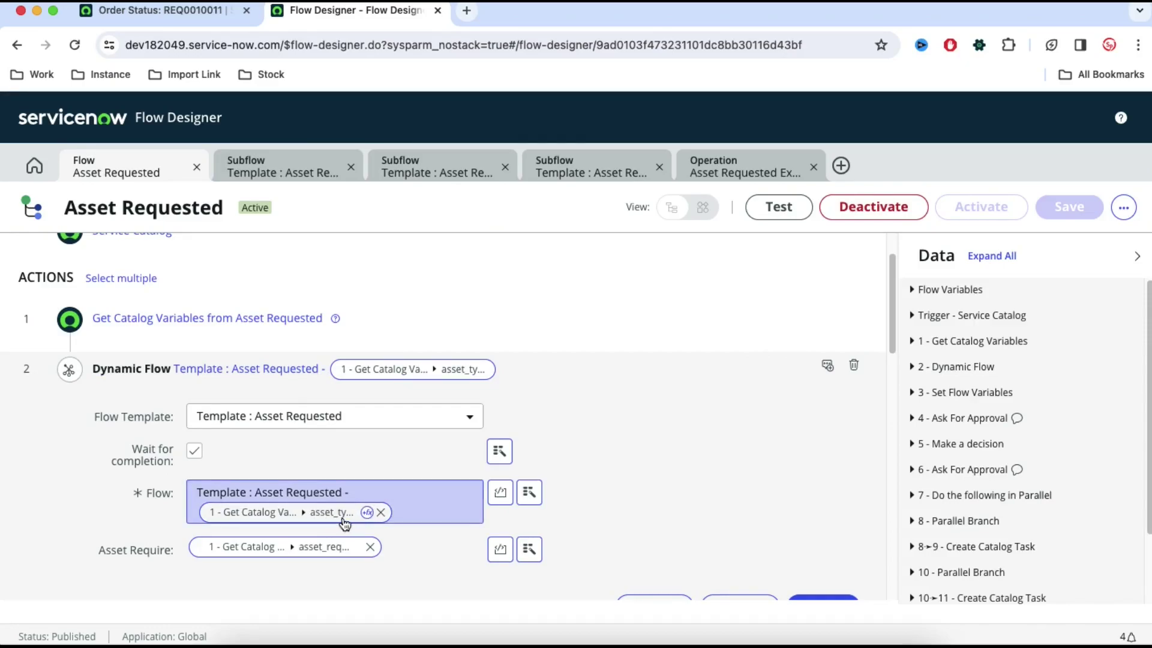
{"action": "left_click", "coordinate": [382, 512]}
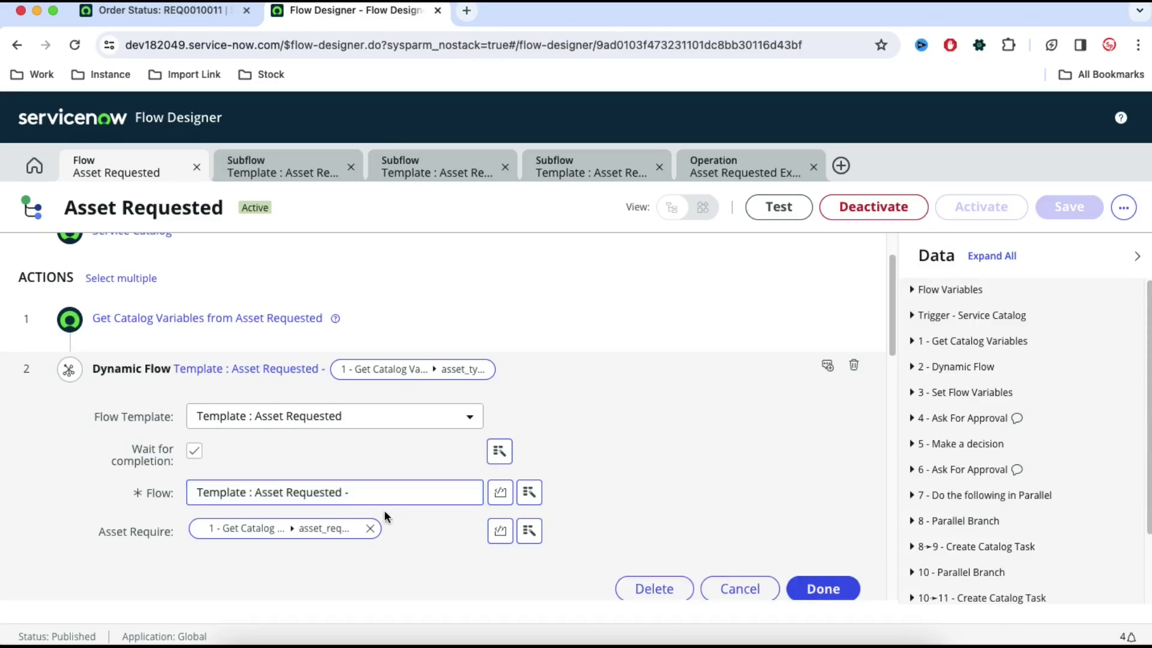
{"action": "left_click", "coordinate": [530, 491]}
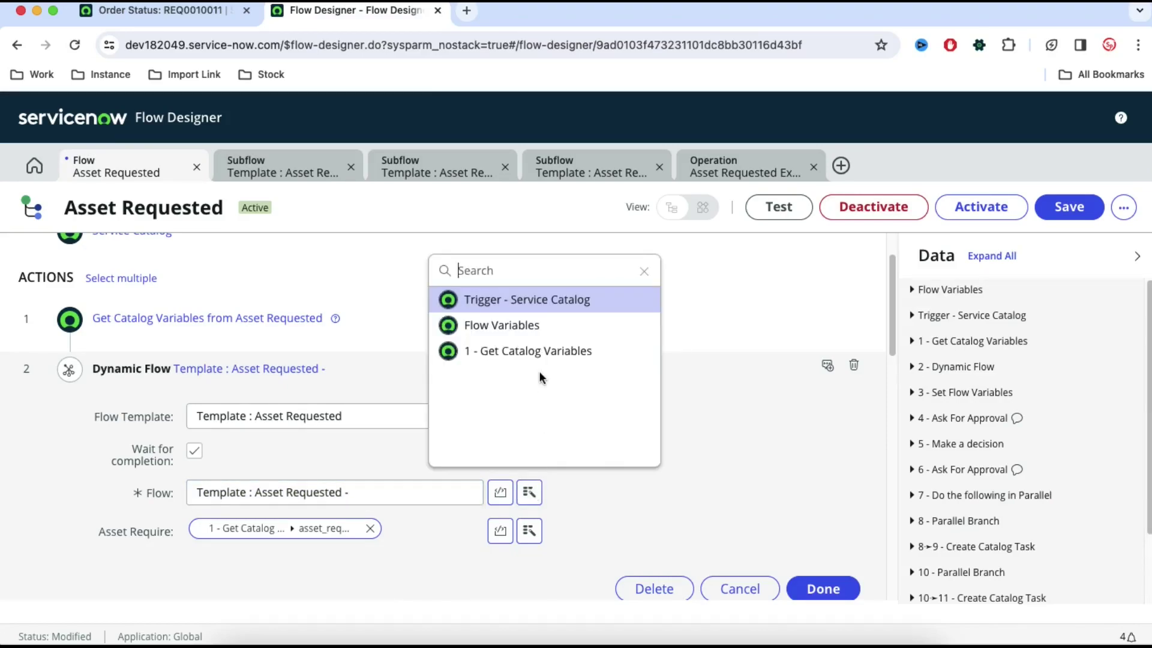
{"action": "left_click", "coordinate": [539, 358]}
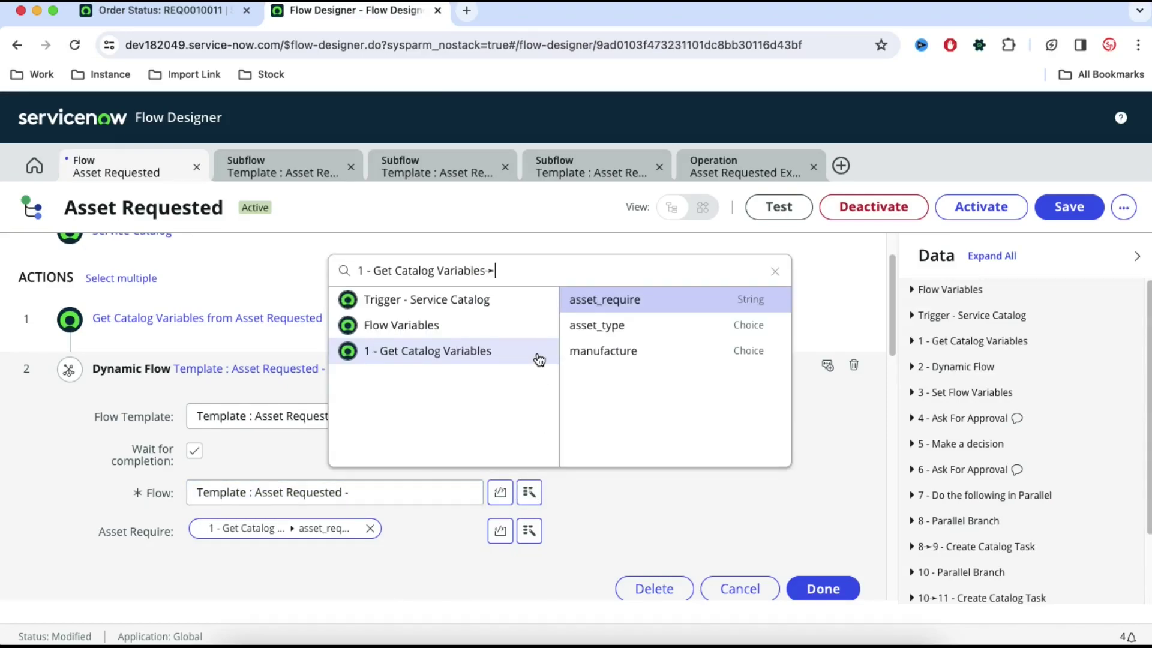
{"action": "left_click", "coordinate": [601, 353]}
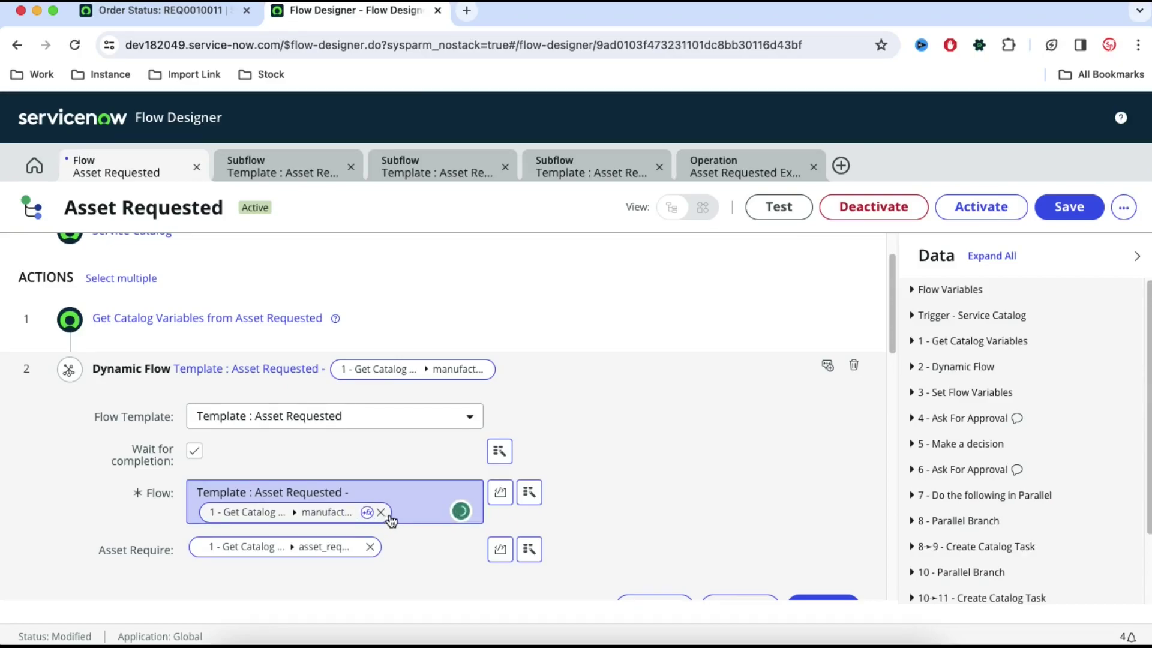
{"action": "left_click", "coordinate": [959, 207]}
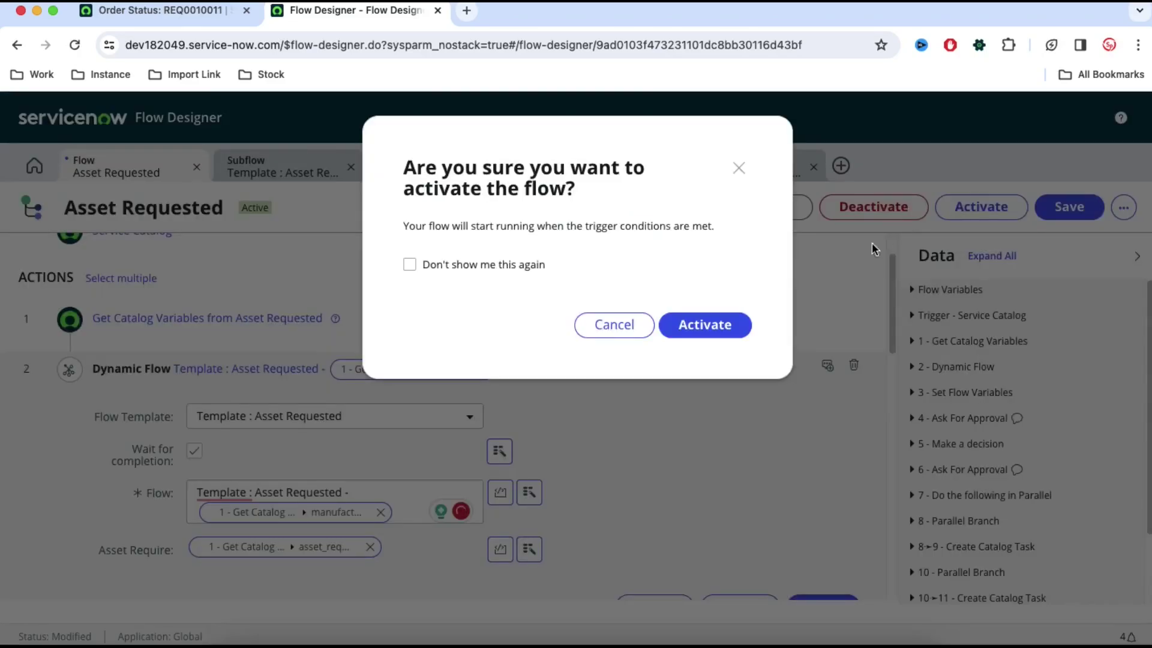
{"action": "left_click", "coordinate": [708, 326]}
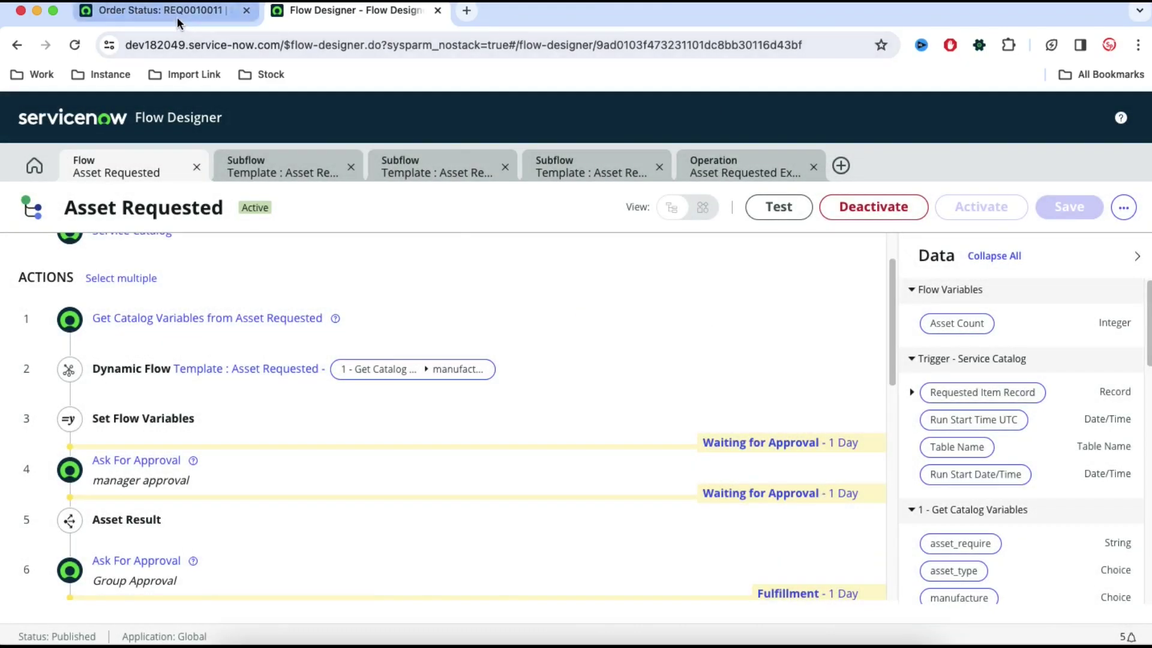
Return to the catalog item and order Asset Requested with Asset Require 6, Asset Type Laptop and Manufacture HP
{"action": "left_click", "coordinate": [159, 10]}
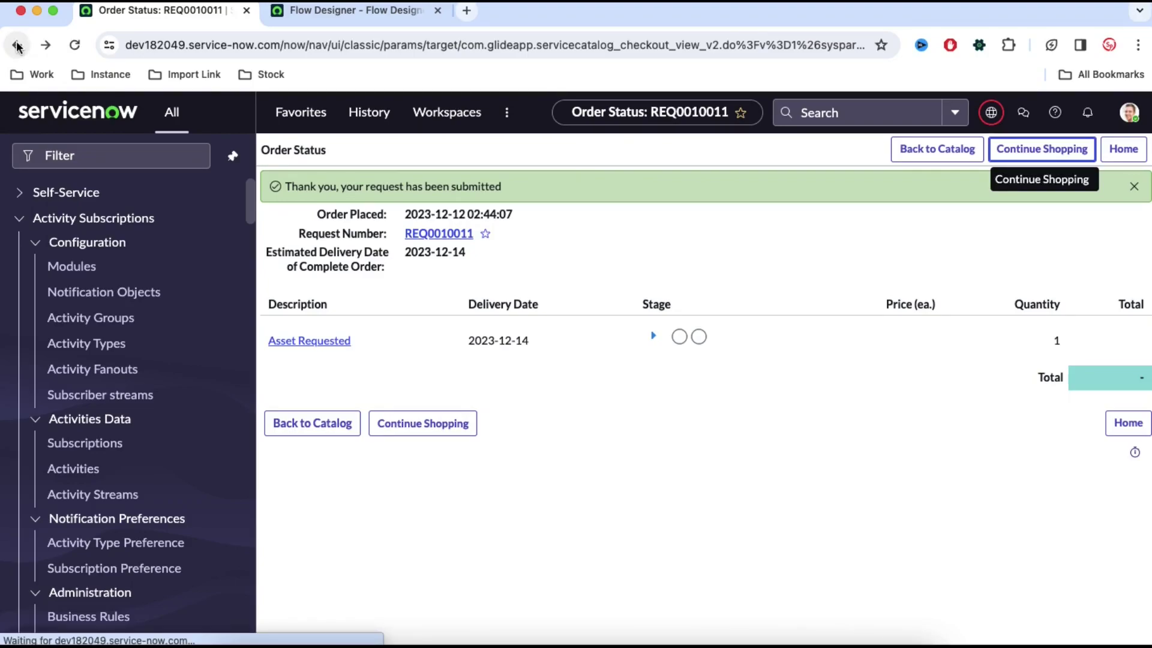
{"action": "left_click", "coordinate": [411, 324]}
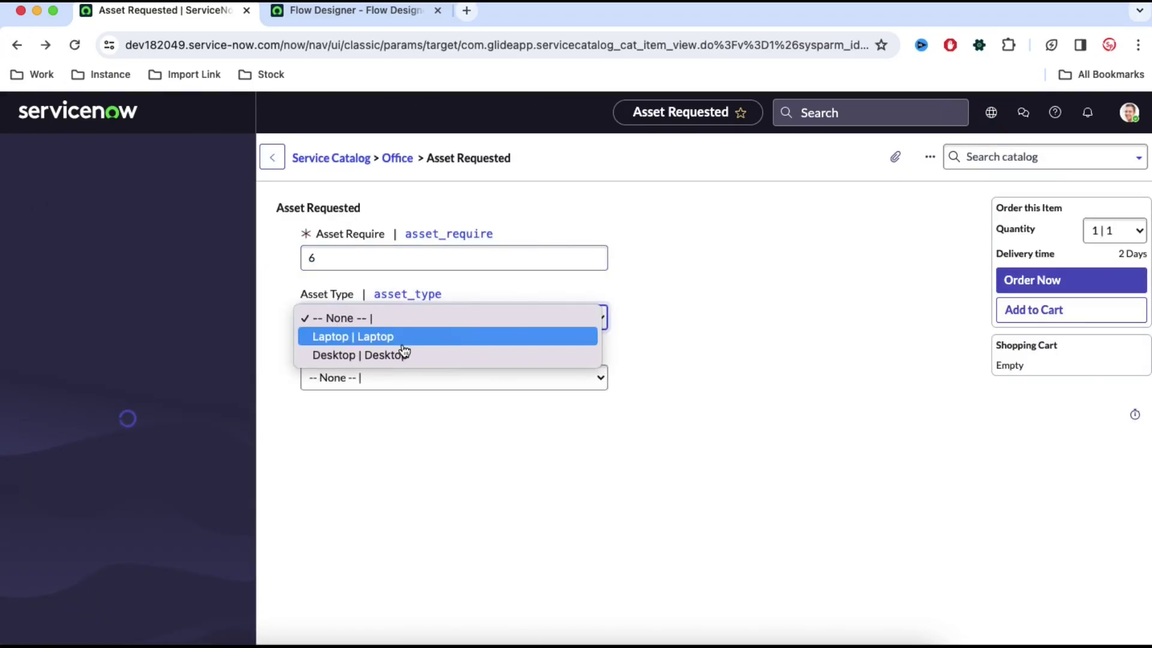
{"action": "left_click", "coordinate": [401, 343]}
{"action": "left_click", "coordinate": [419, 379]}
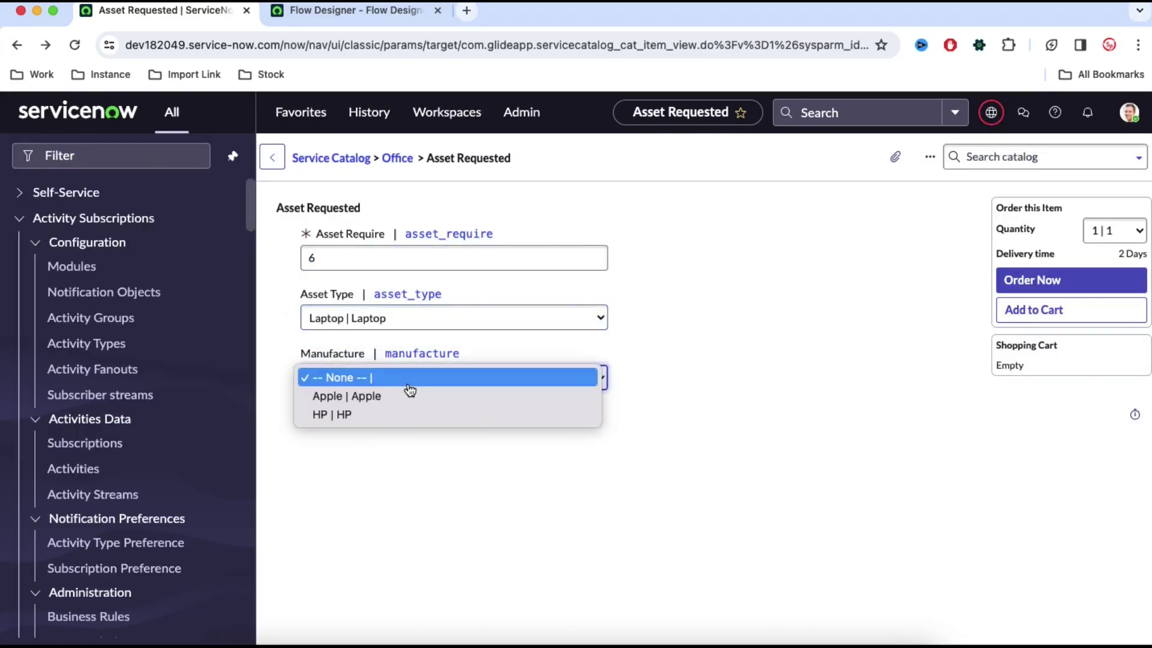
{"action": "left_click", "coordinate": [378, 417]}
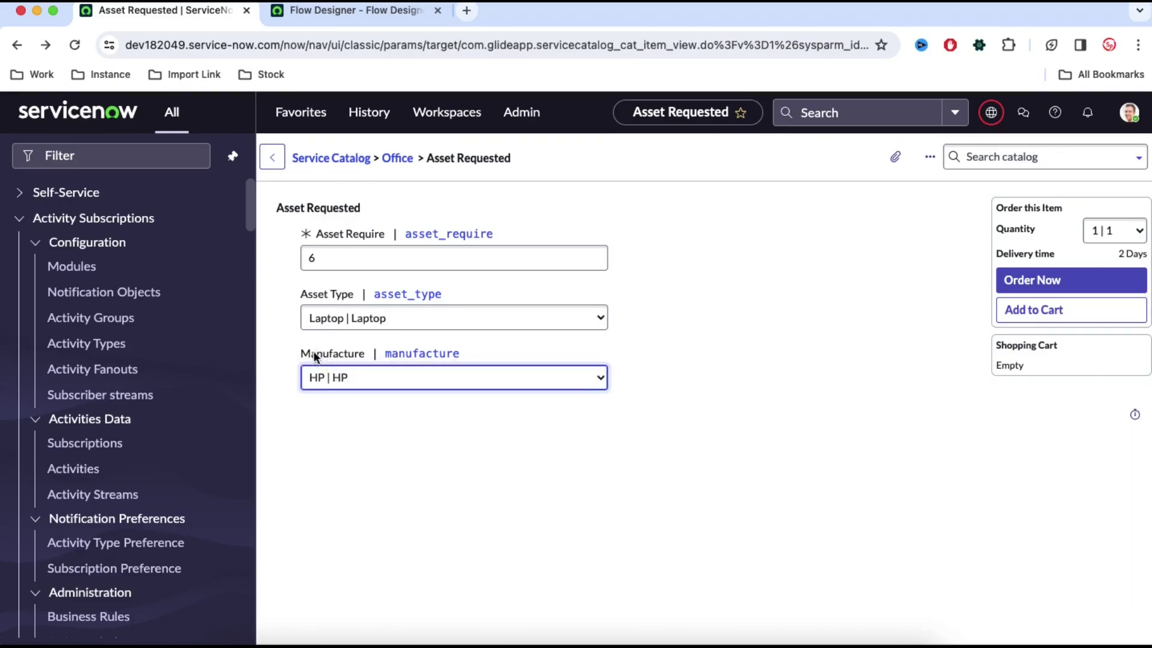
{"action": "left_click", "coordinate": [1042, 279]}
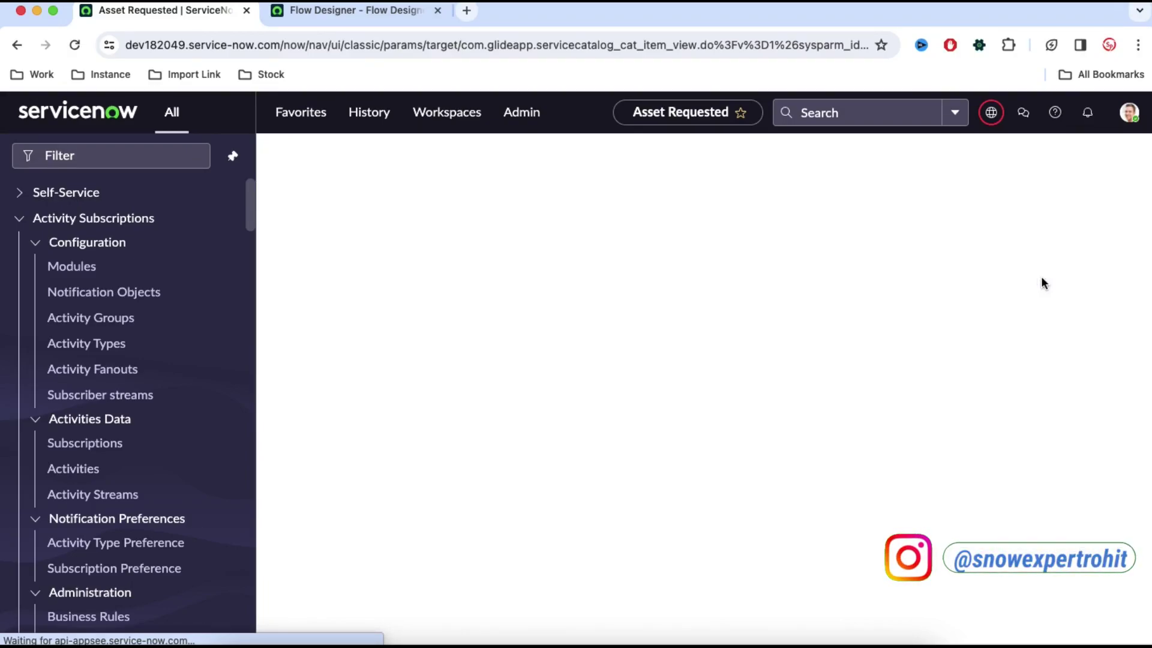
Check the executions list for the template subflow run and open the newest Asset Requested execution
{"action": "left_click", "coordinate": [387, 18]}
{"action": "left_click", "coordinate": [34, 166]}
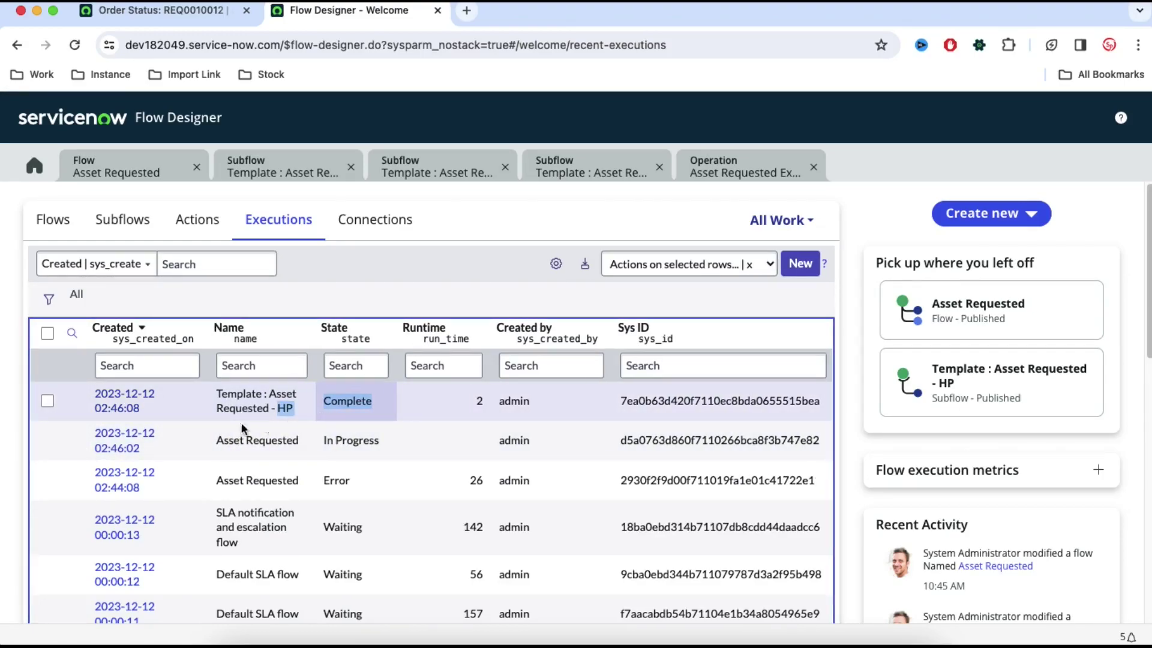
{"action": "left_click", "coordinate": [138, 434]}
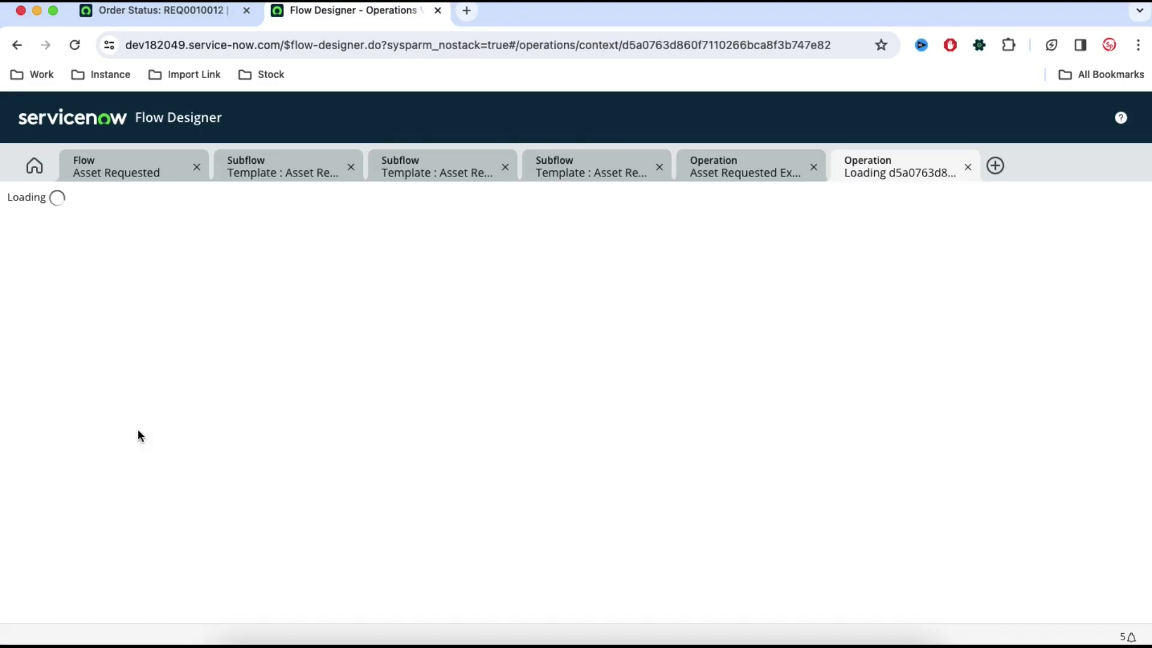
Examine the Dynamic Flow step's runtime Flow value, Asset Require input and output context record in the newest execution
{"action": "left_click", "coordinate": [276, 470]}
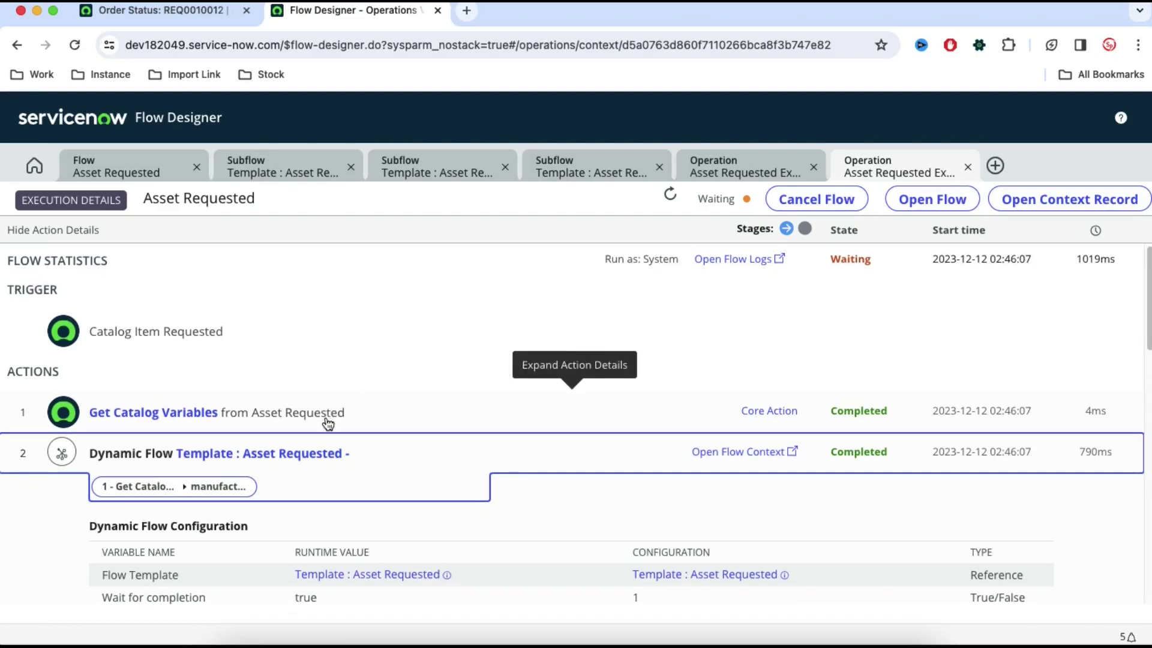
{"action": "scroll", "coordinate": [327, 423], "scroll_direction": "down", "scroll_amount": 1}
{"action": "scroll", "coordinate": [328, 421], "scroll_direction": "down", "scroll_amount": 2}
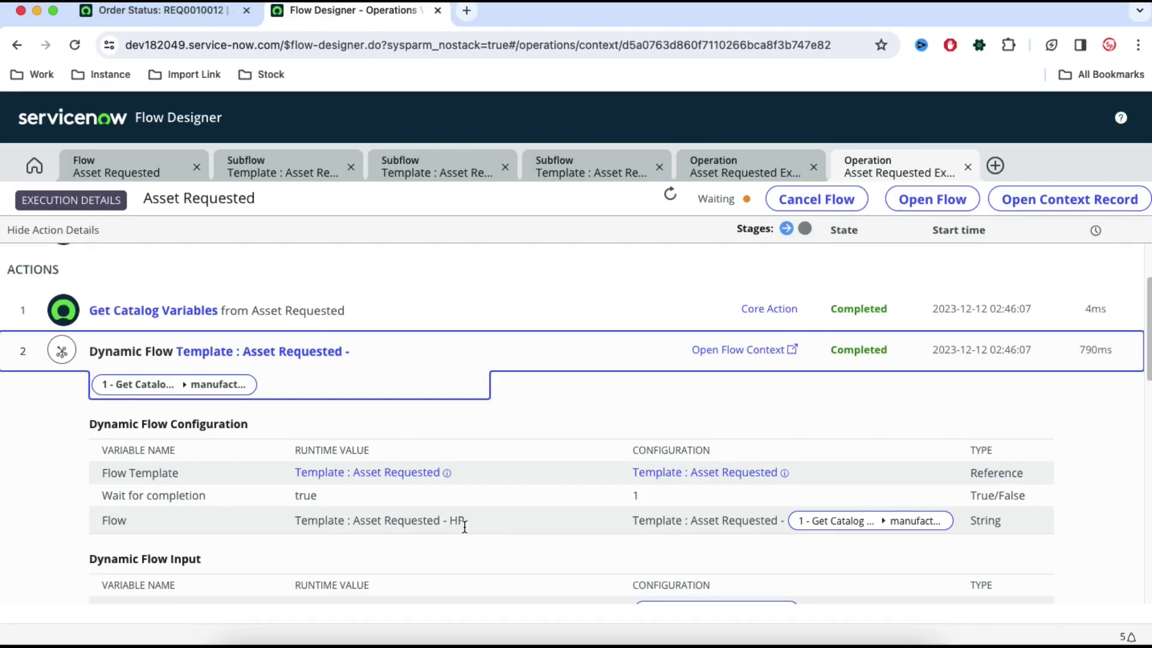
{"action": "left_click_drag", "start_coordinate": [480, 521], "coordinate": [294, 522]}
{"action": "scroll", "coordinate": [583, 473], "scroll_direction": "down", "scroll_amount": 4}
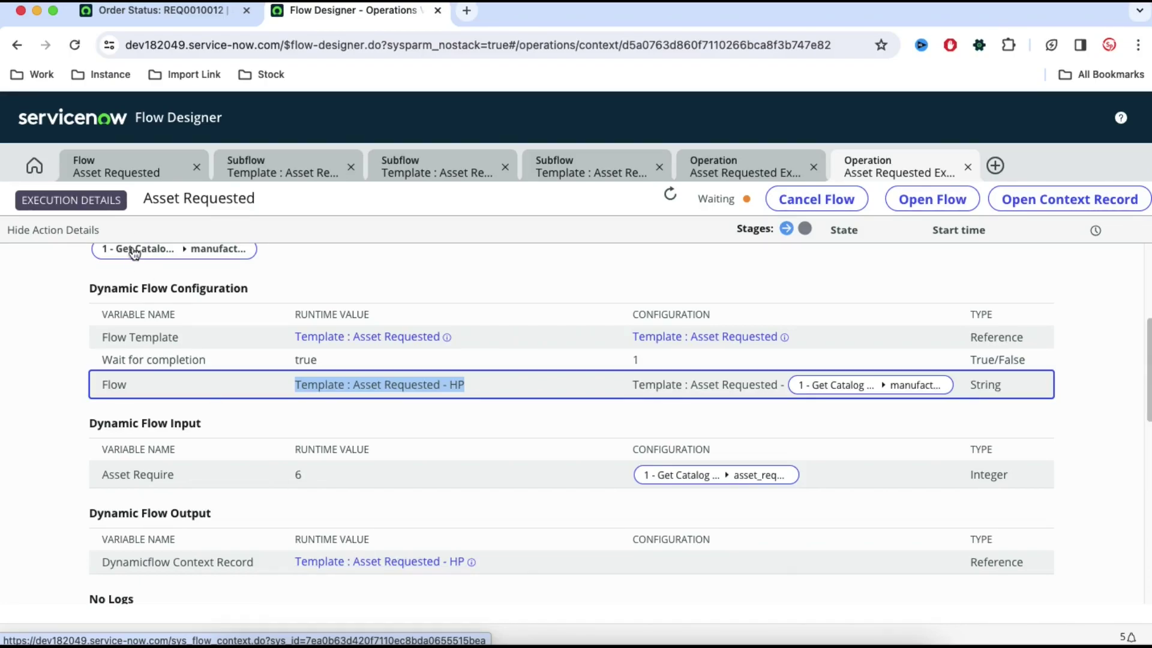
Return to the Asset Requested flow and insert an If flow logic step directly after the Dynamic Flow step
{"action": "left_click", "coordinate": [117, 167]}
{"action": "scroll", "coordinate": [145, 326], "scroll_direction": "up", "scroll_amount": 15}
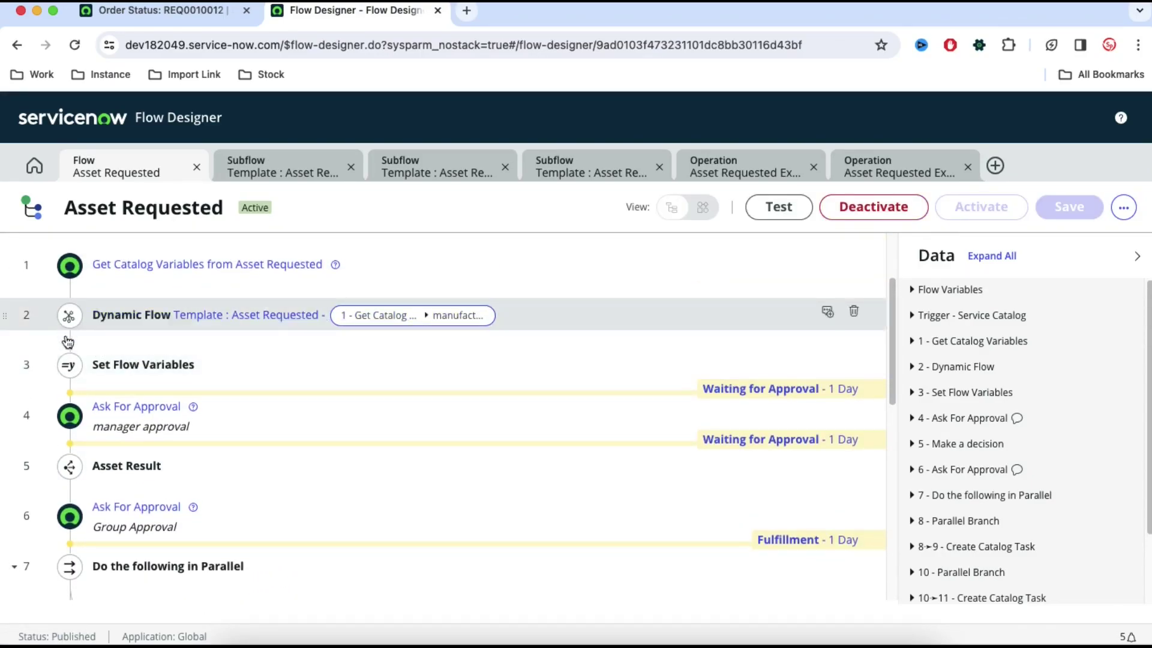
{"action": "left_click", "coordinate": [69, 339]}
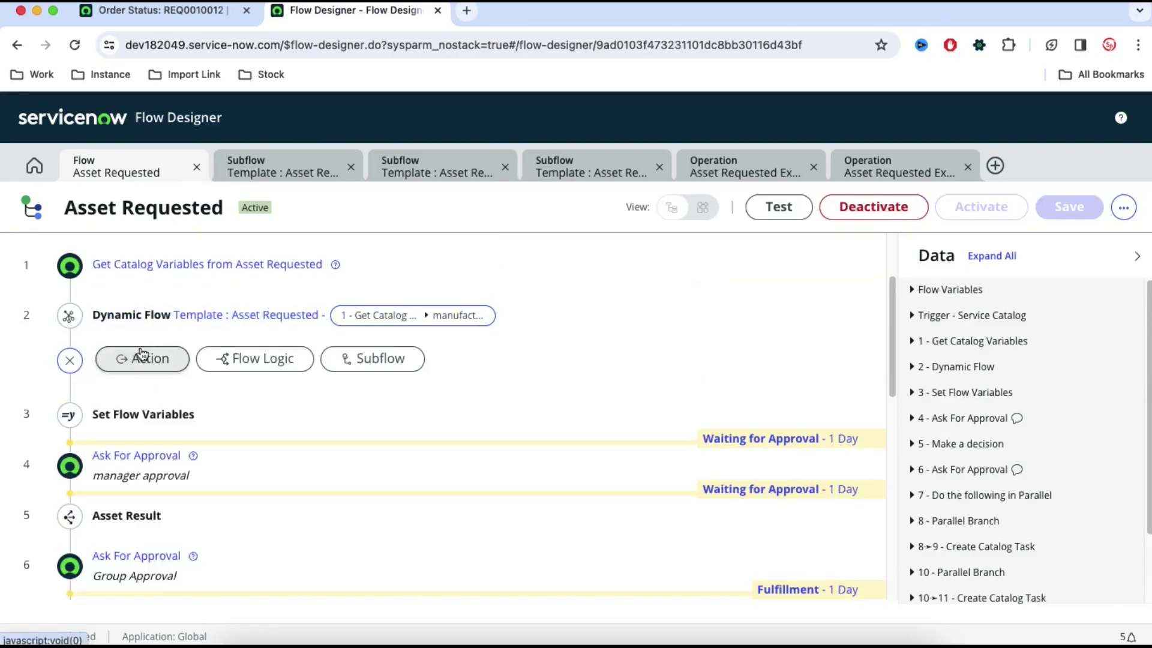
{"action": "left_click", "coordinate": [157, 364]}
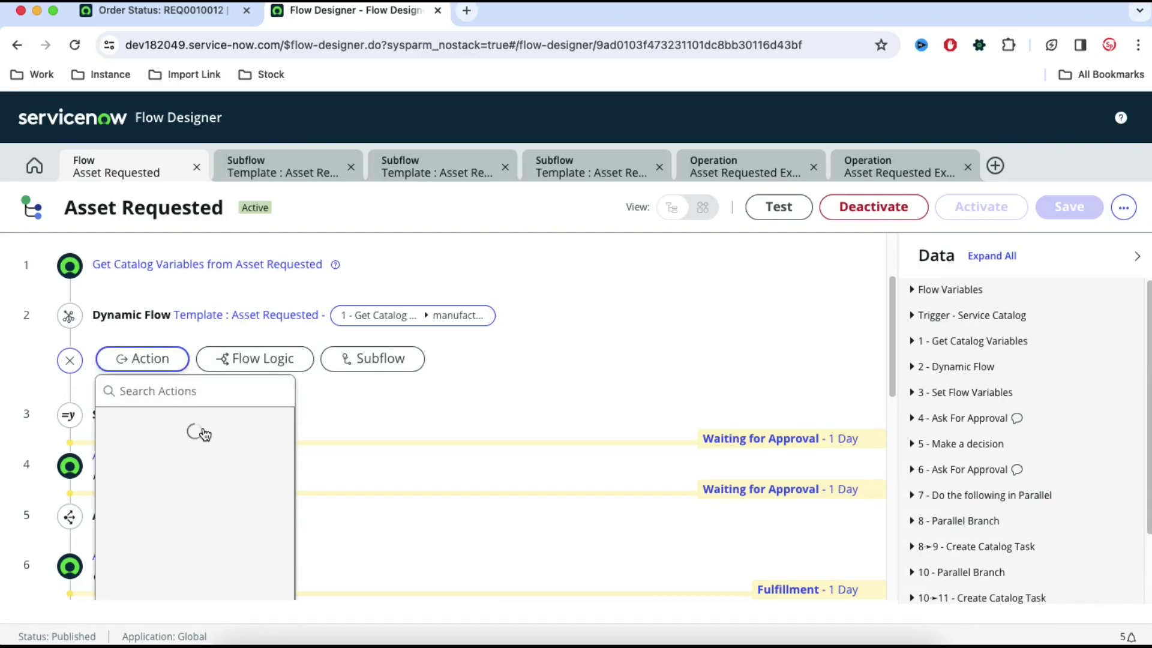
{"action": "left_click", "coordinate": [231, 372]}
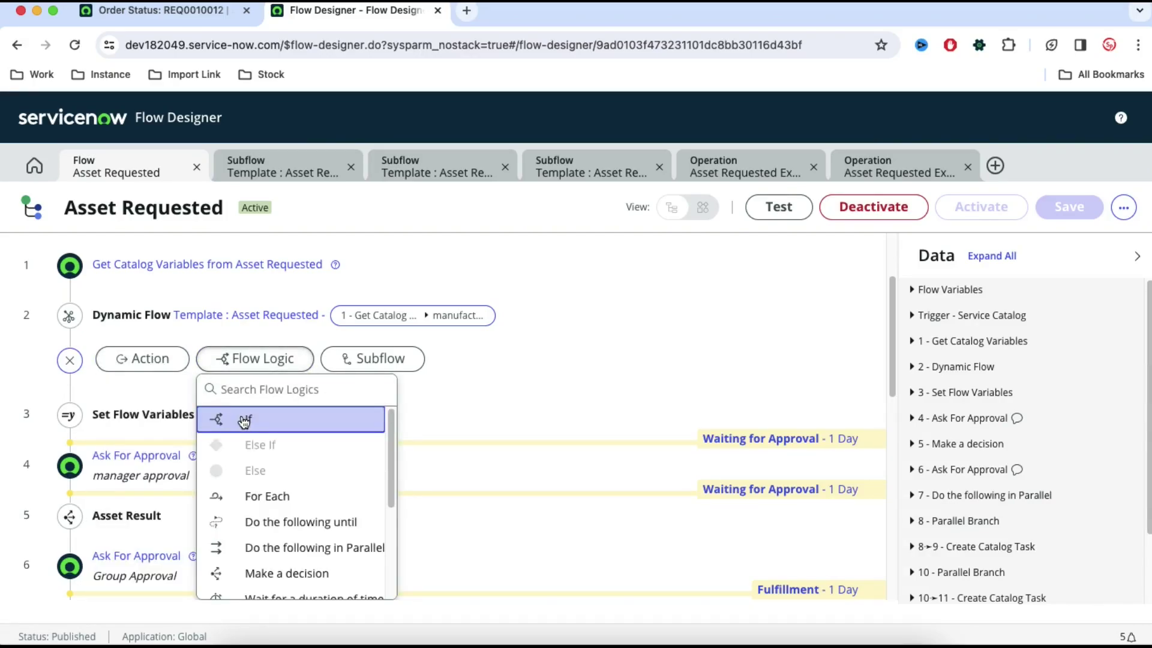
{"action": "left_click", "coordinate": [246, 419]}
Set the If step's condition to manufacture from Get Catalog Variables is Apple and finish the step
{"action": "left_click", "coordinate": [370, 445]}
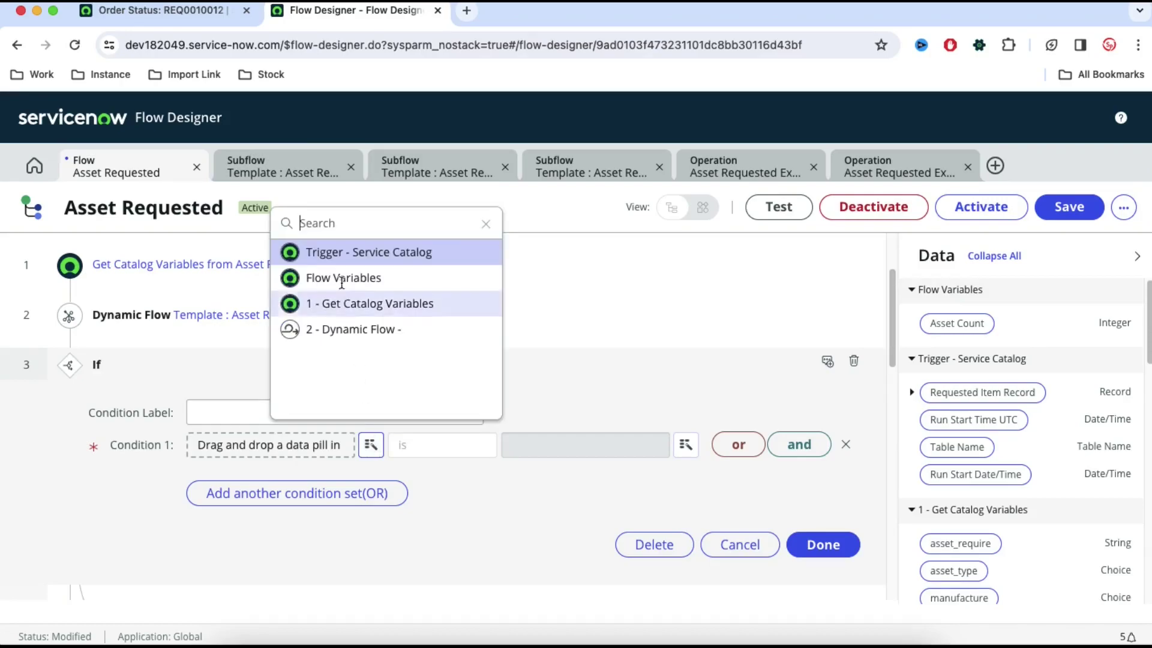
{"action": "left_click", "coordinate": [374, 309]}
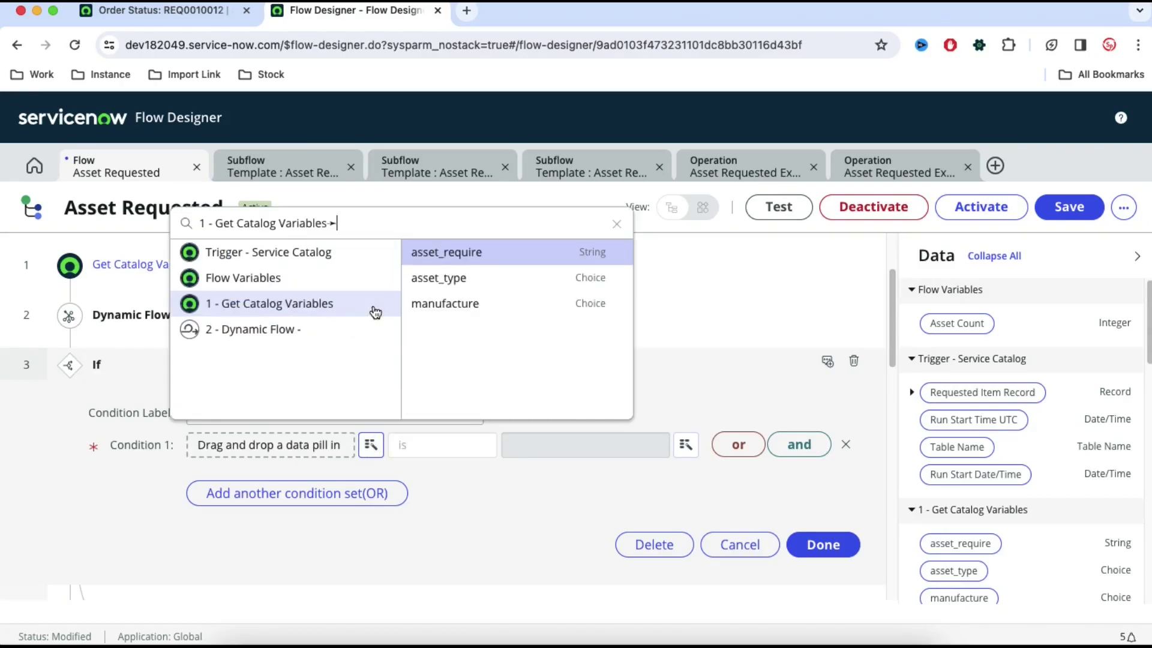
{"action": "left_click", "coordinate": [514, 304]}
{"action": "left_click", "coordinate": [574, 456]}
{"action": "left_click", "coordinate": [514, 500]}
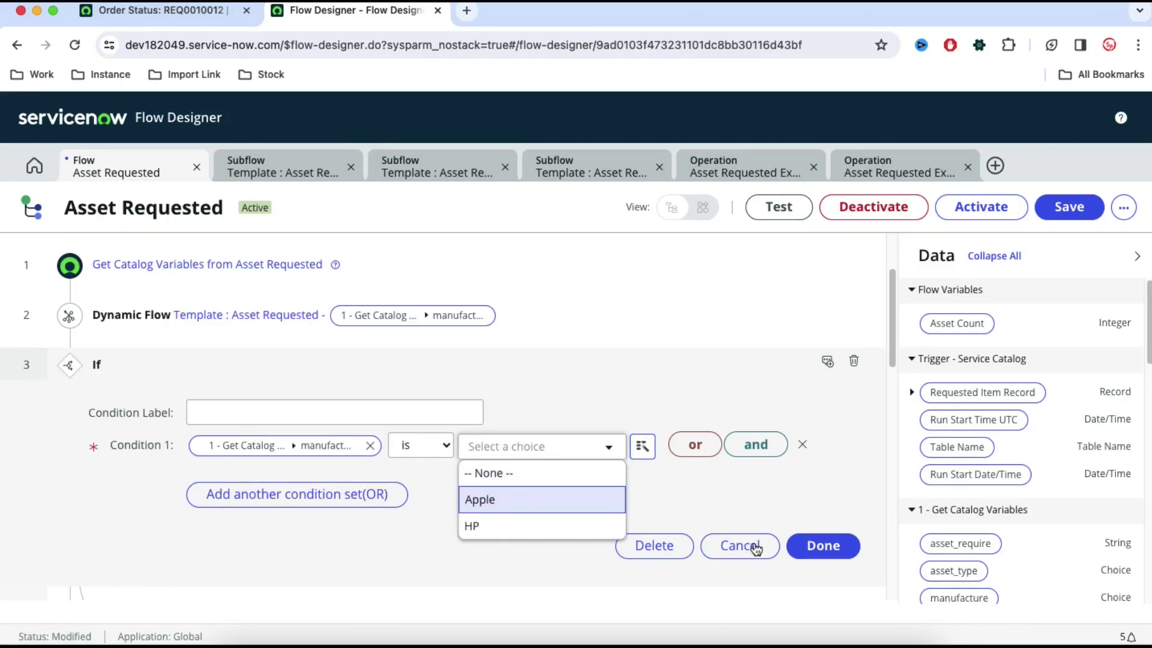
{"action": "left_click", "coordinate": [823, 547]}
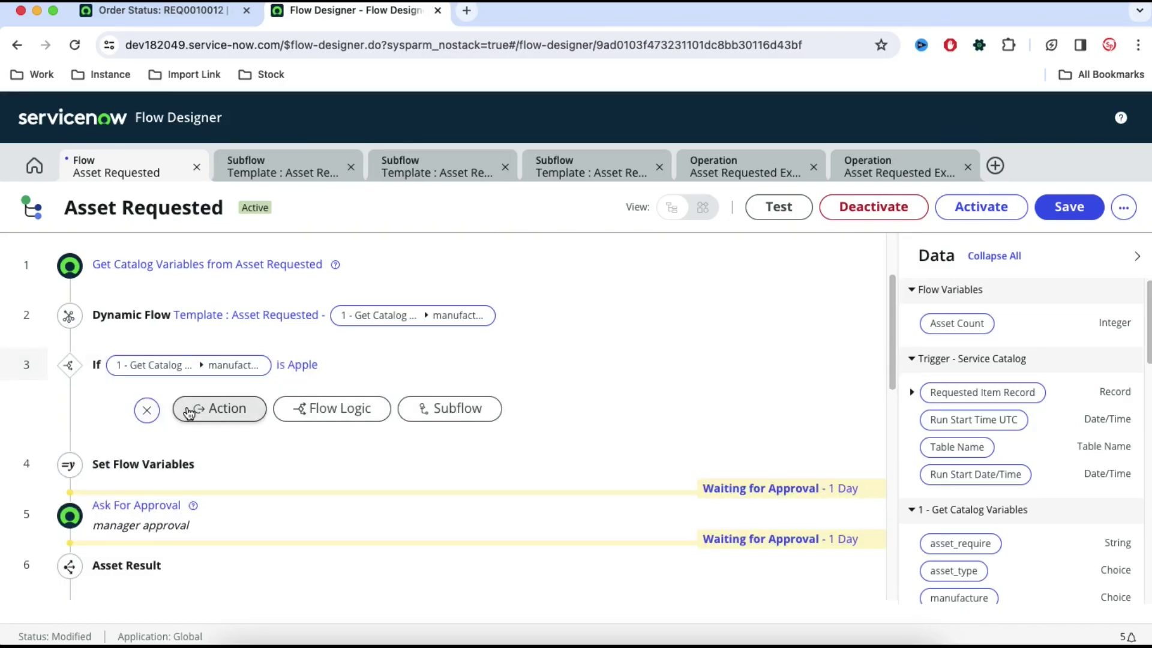
{"action": "left_click", "coordinate": [440, 407]}
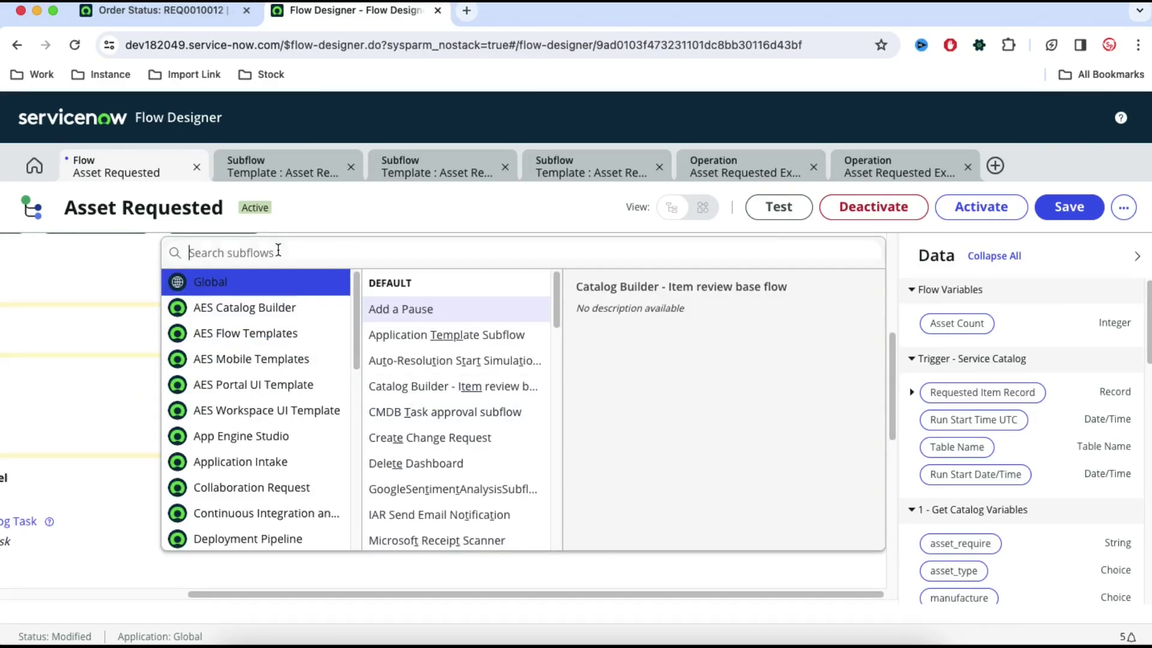
{"action": "type", "text": "a"}
{"action": "key", "text": "Escape"}
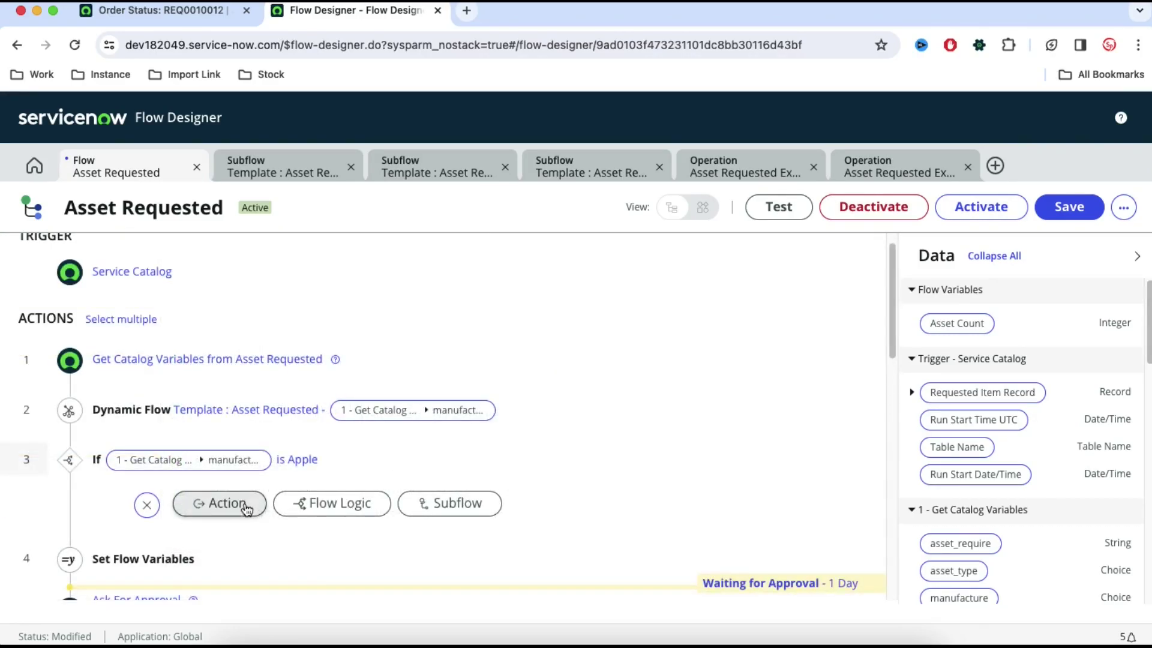